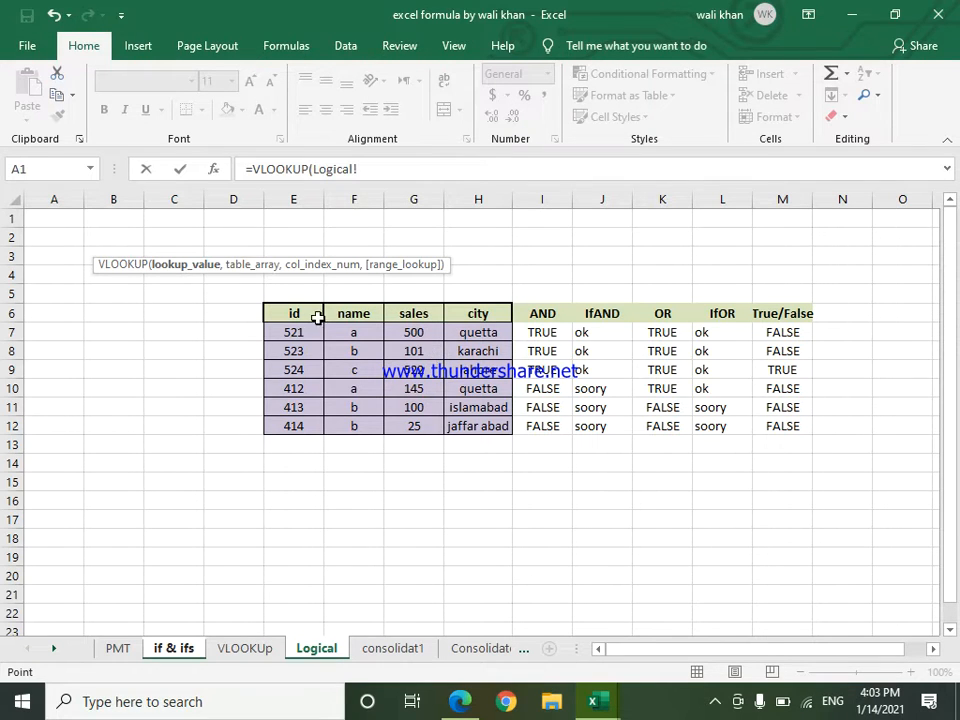
click(553, 333)
click(559, 426)
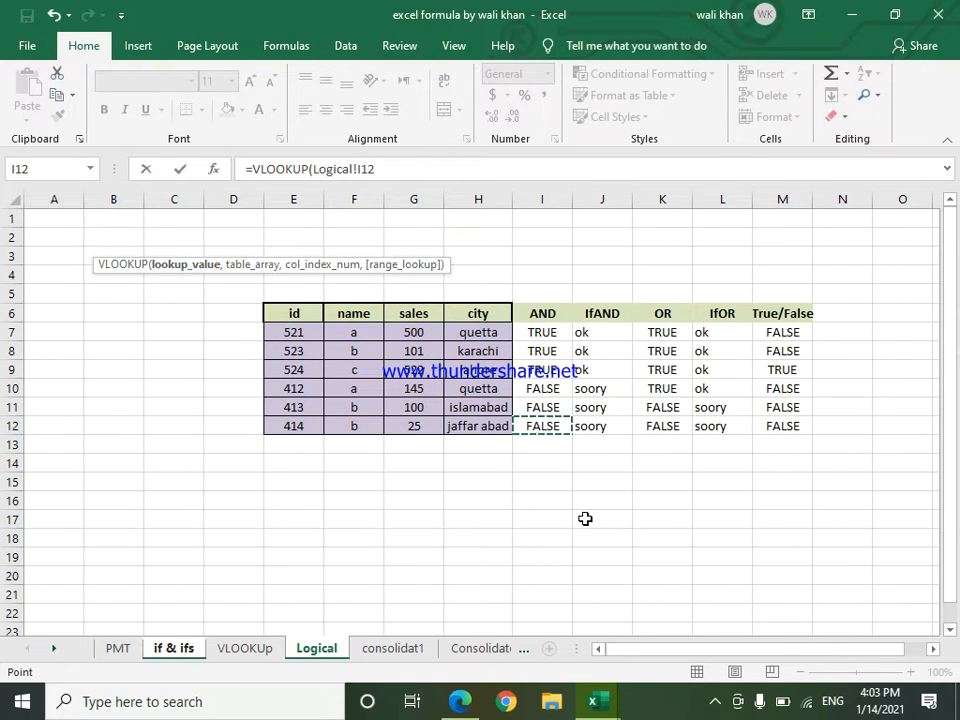
key(Escape)
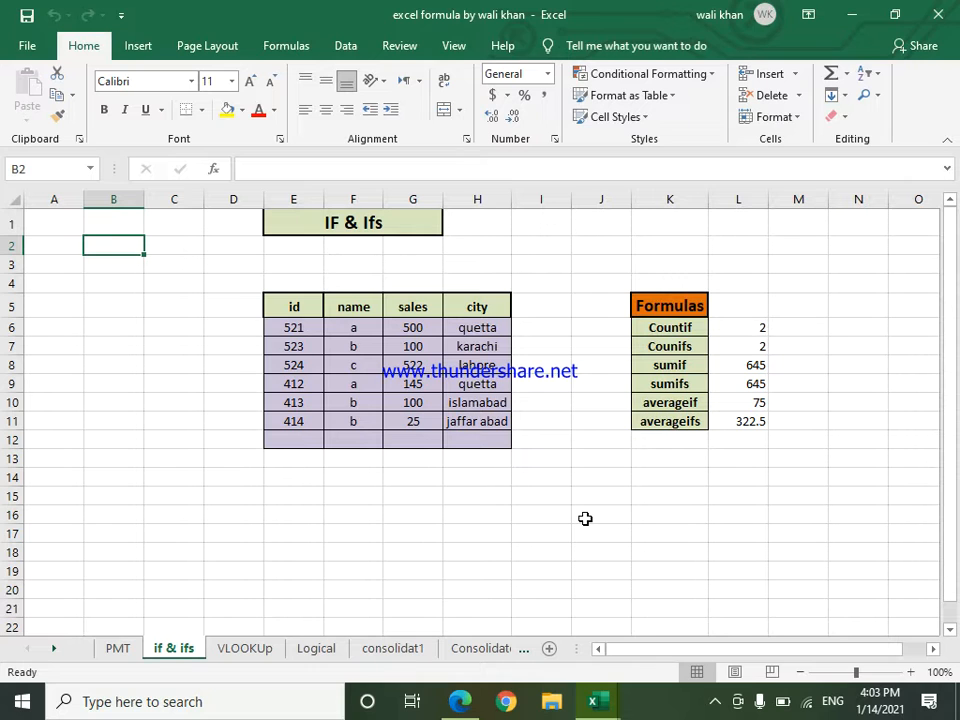
Step: Clear the results under the AND heading, cells I7:I12, on the Logical sheet
click(316, 648)
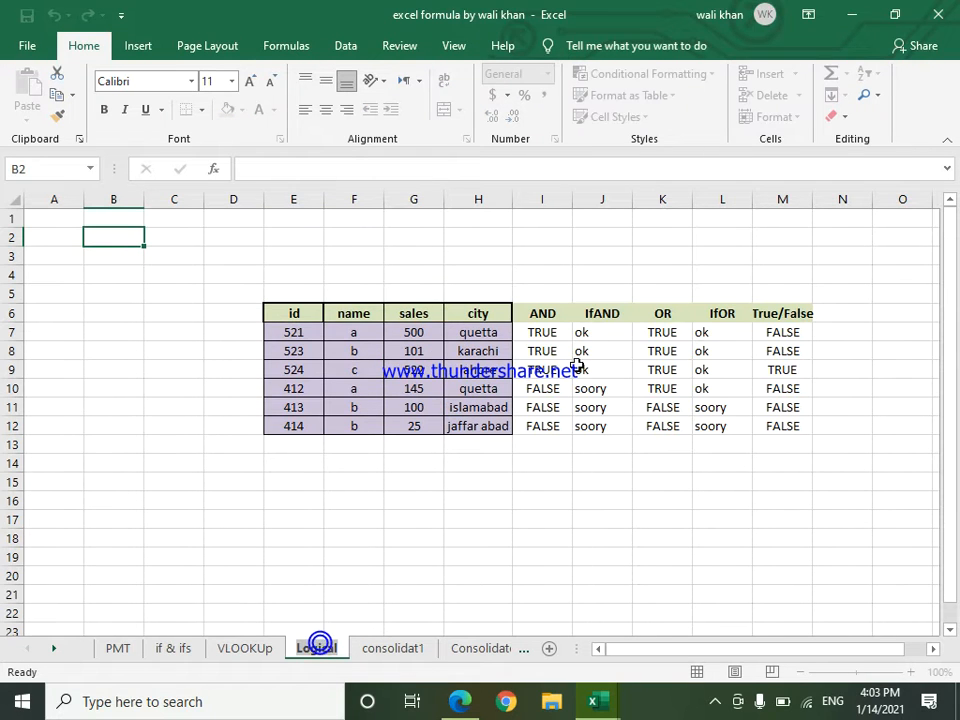
drag(549, 331, 551, 426)
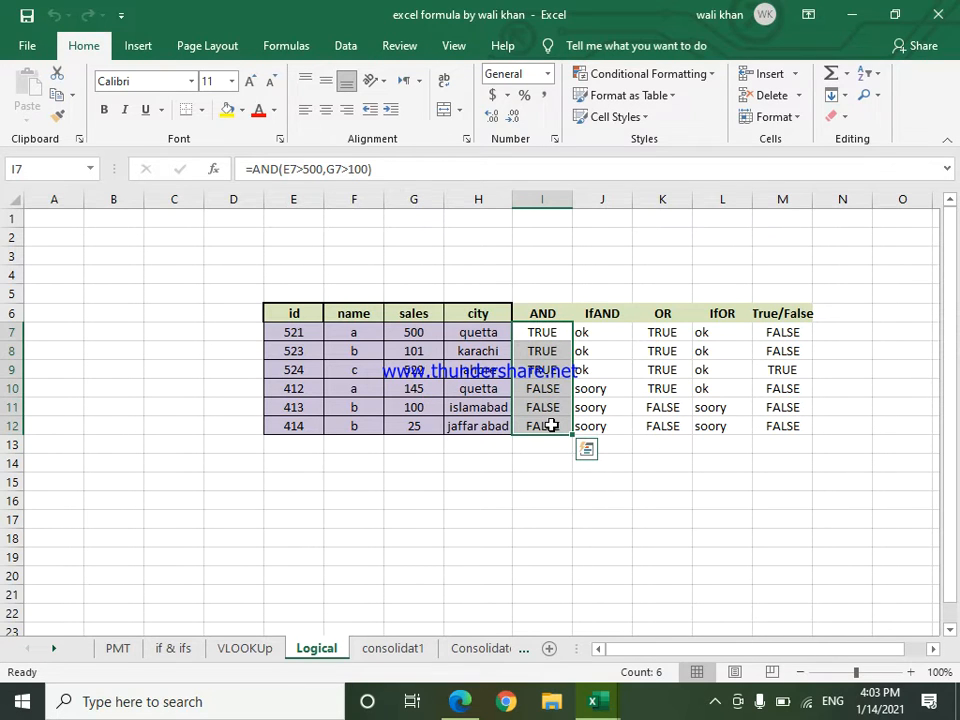
key(Delete)
click(567, 533)
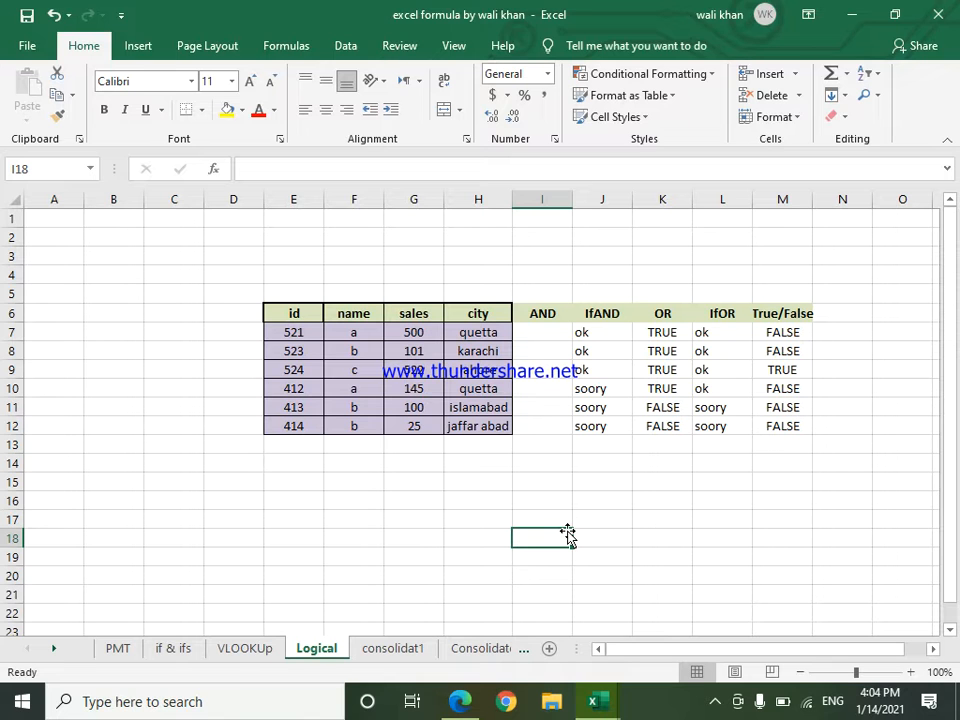
Step: Enter the heading "Paper 1" in cell Q6, in the empty area beside the existing table
click(932, 649)
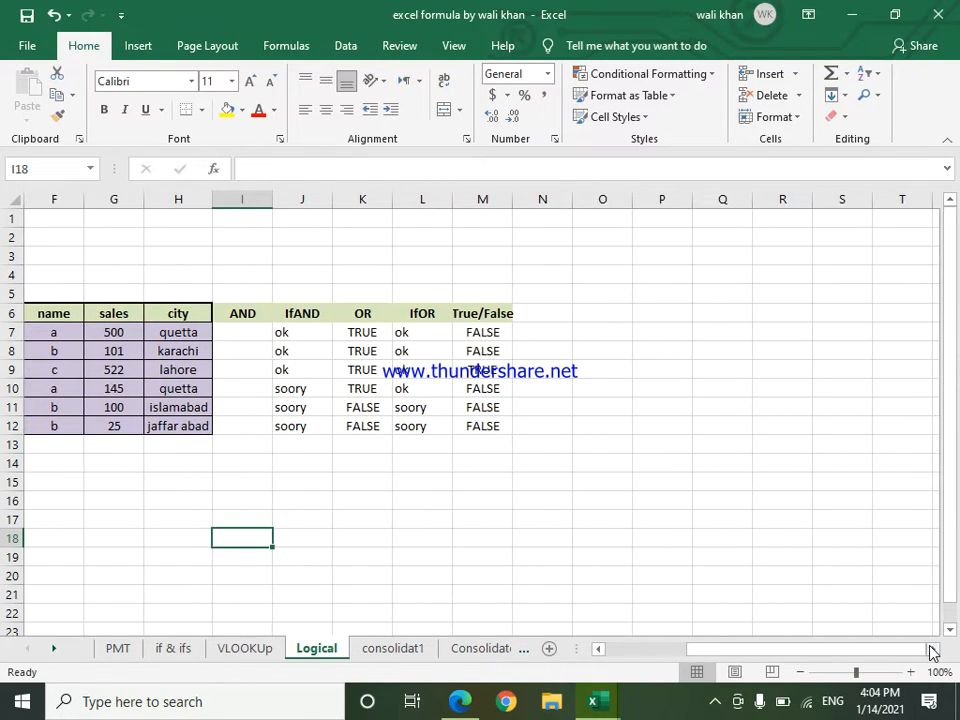
click(932, 649)
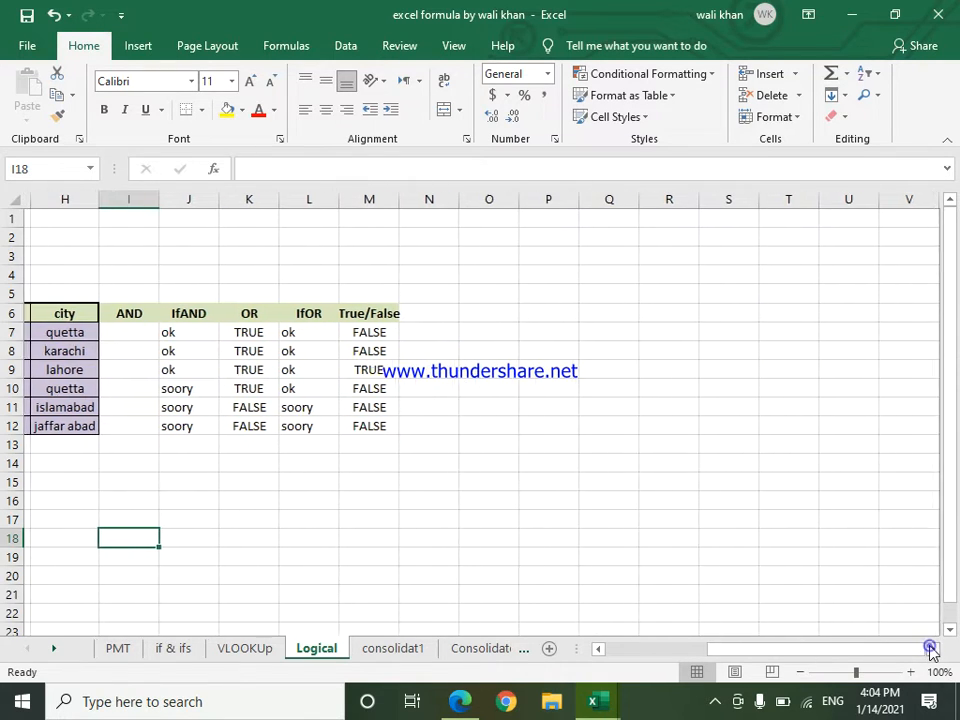
click(602, 318)
text(P)
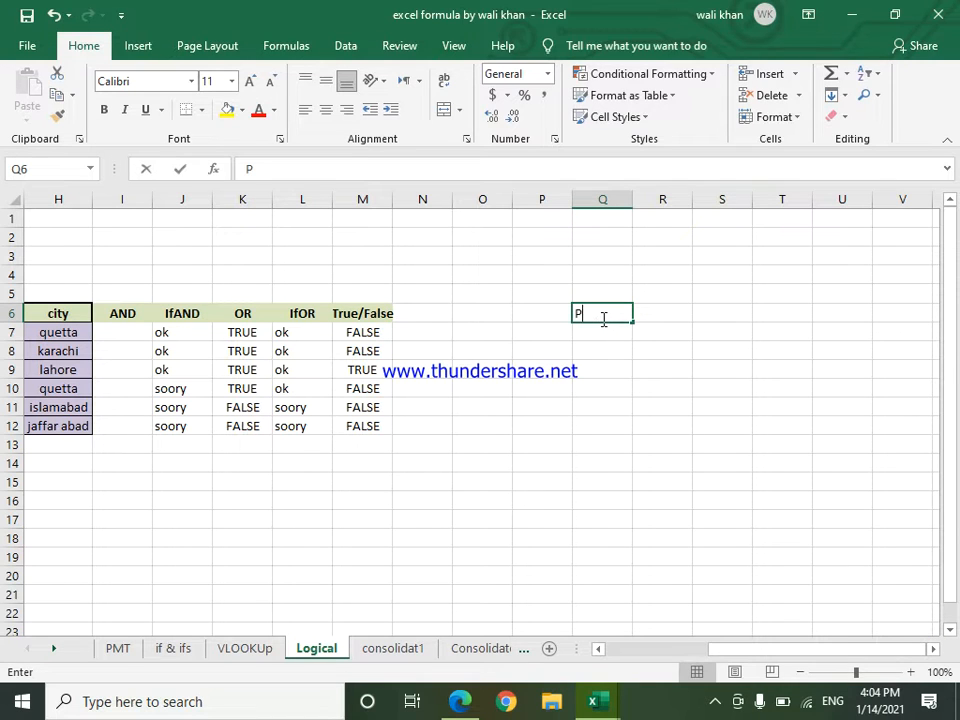
text(aper)
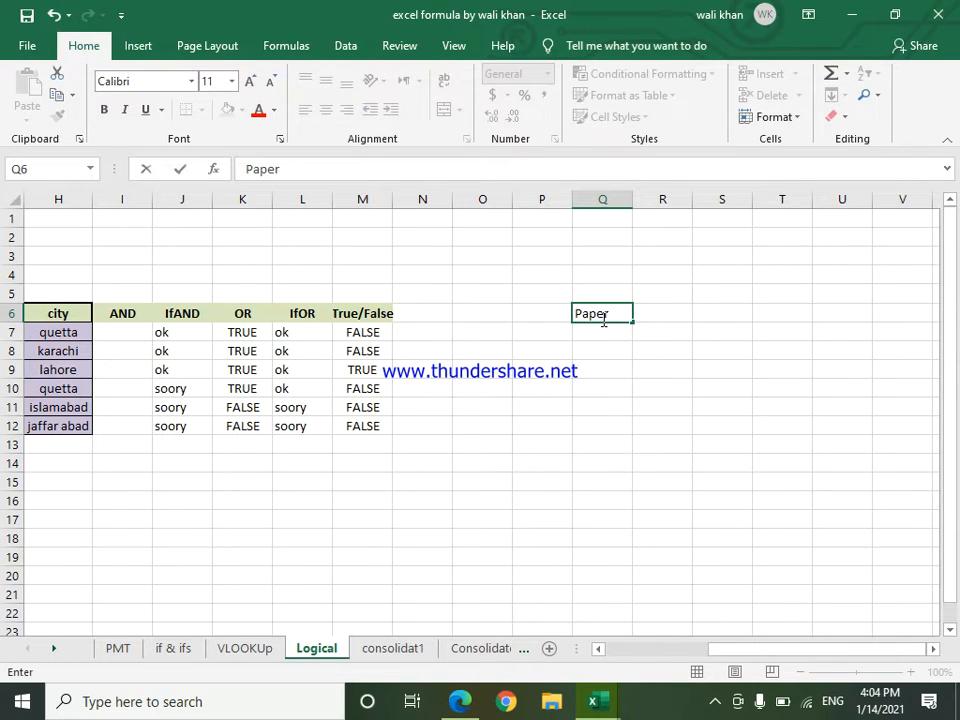
click(646, 313)
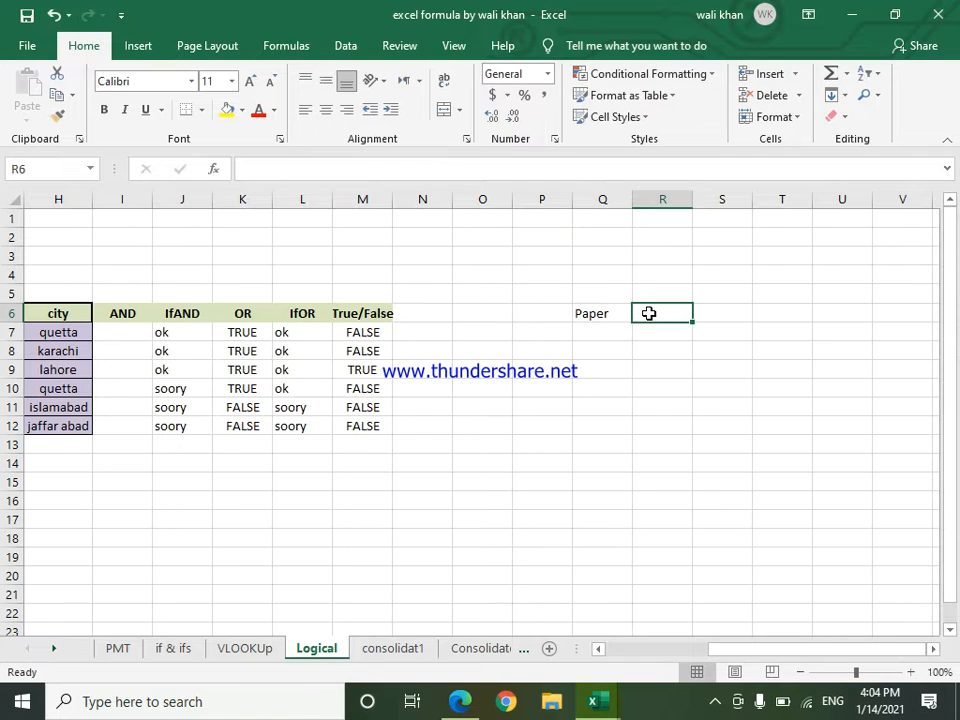
click(613, 313)
double_click(613, 313)
text(1)
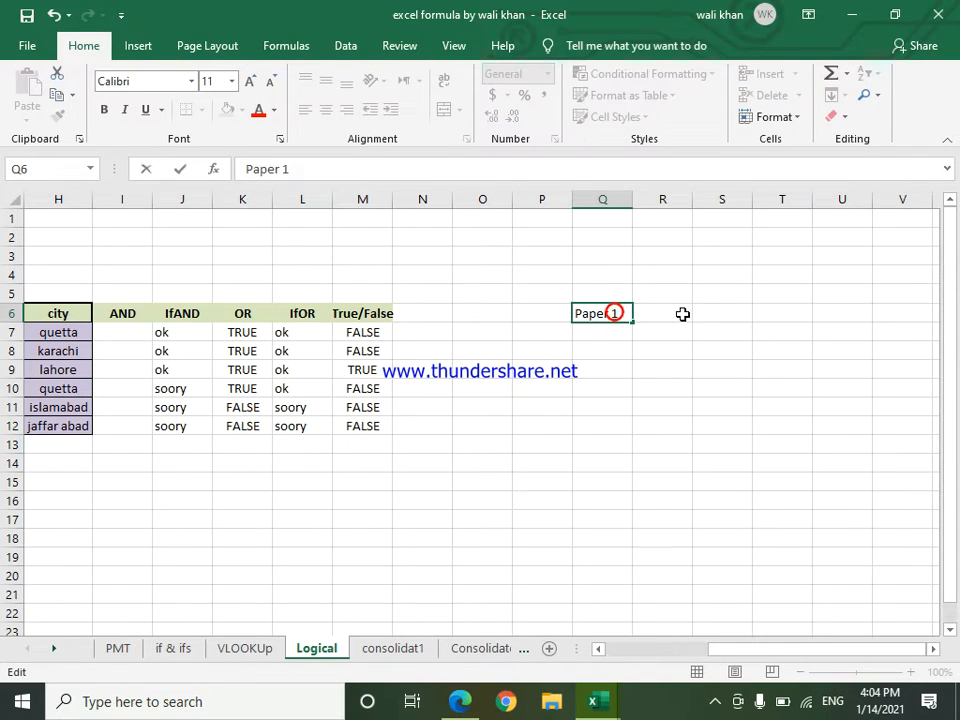
Step: Enter the headings "Paper 2" in cell R6 and "Paper 3" in cell S6
click(678, 313)
text(Pa)
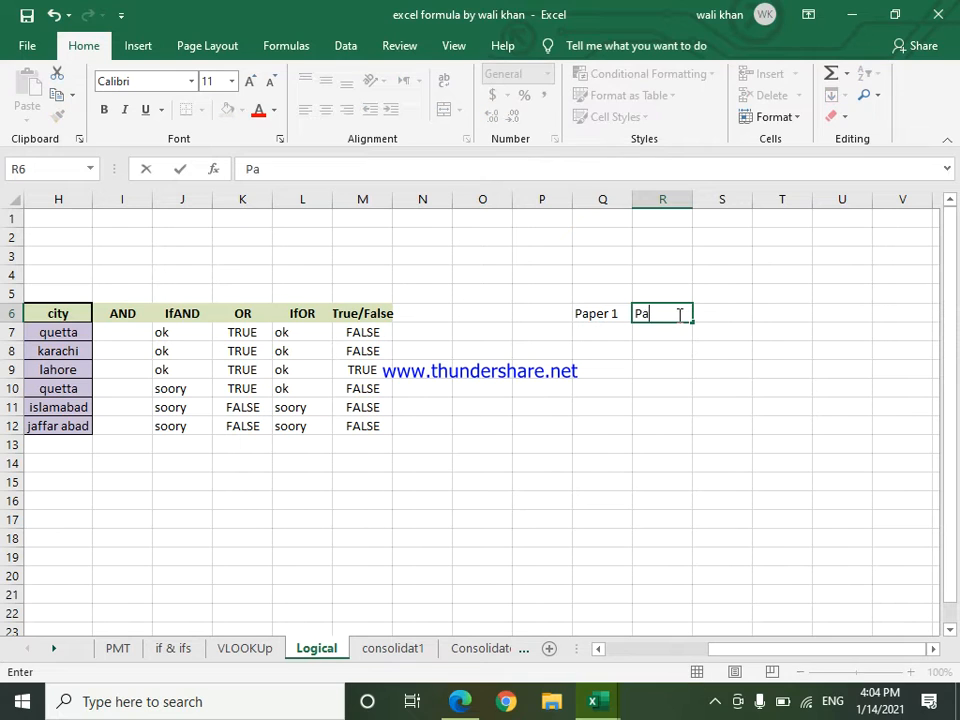
text(per 2)
click(713, 315)
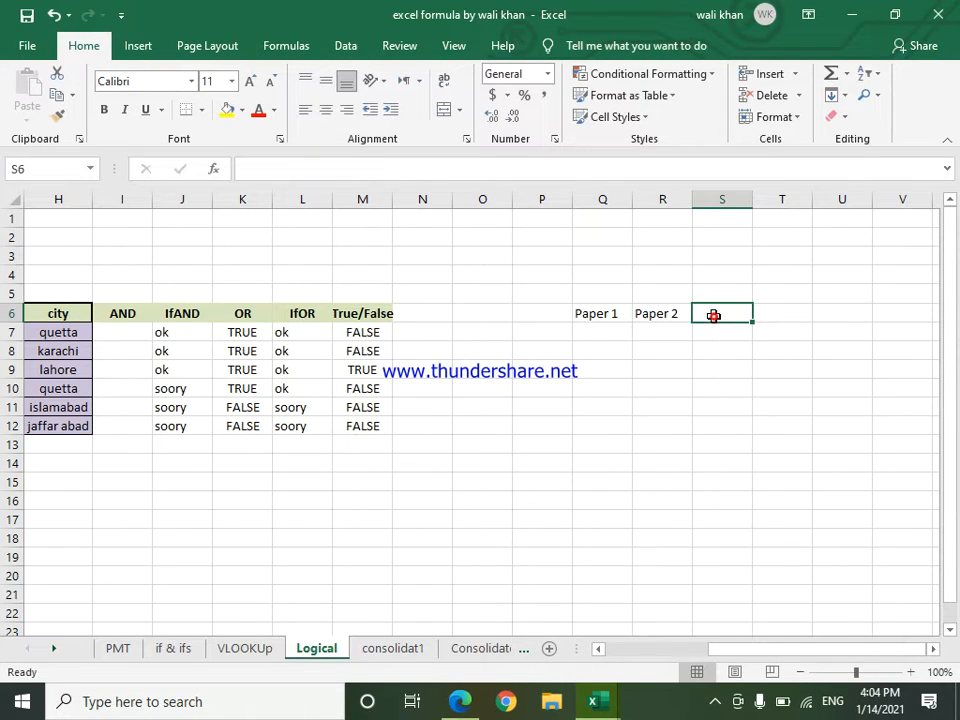
text(Paper 3)
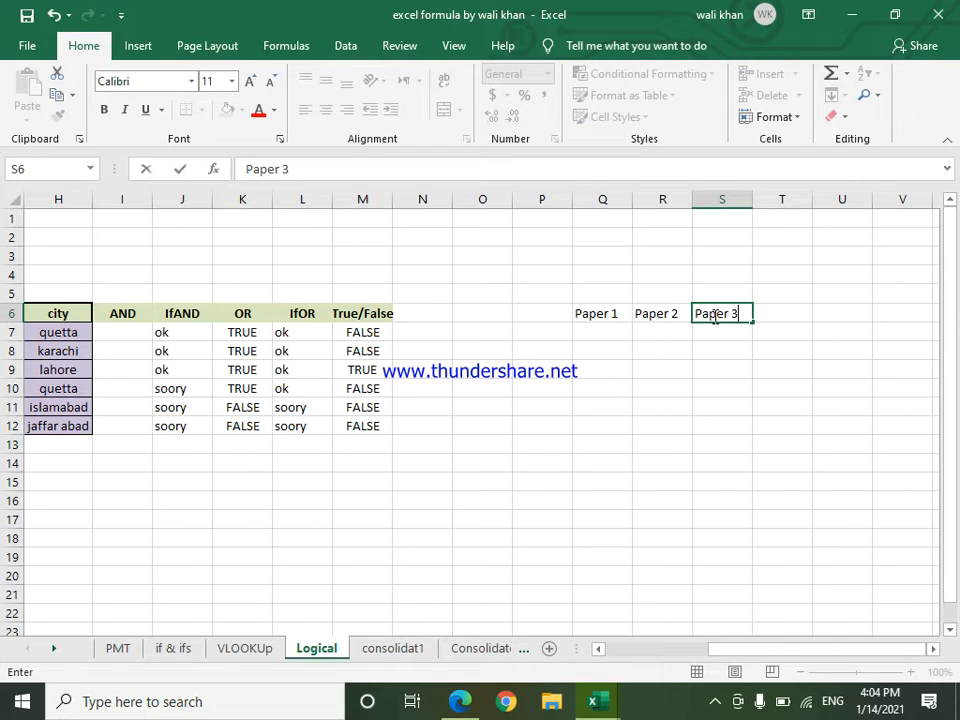
click(785, 313)
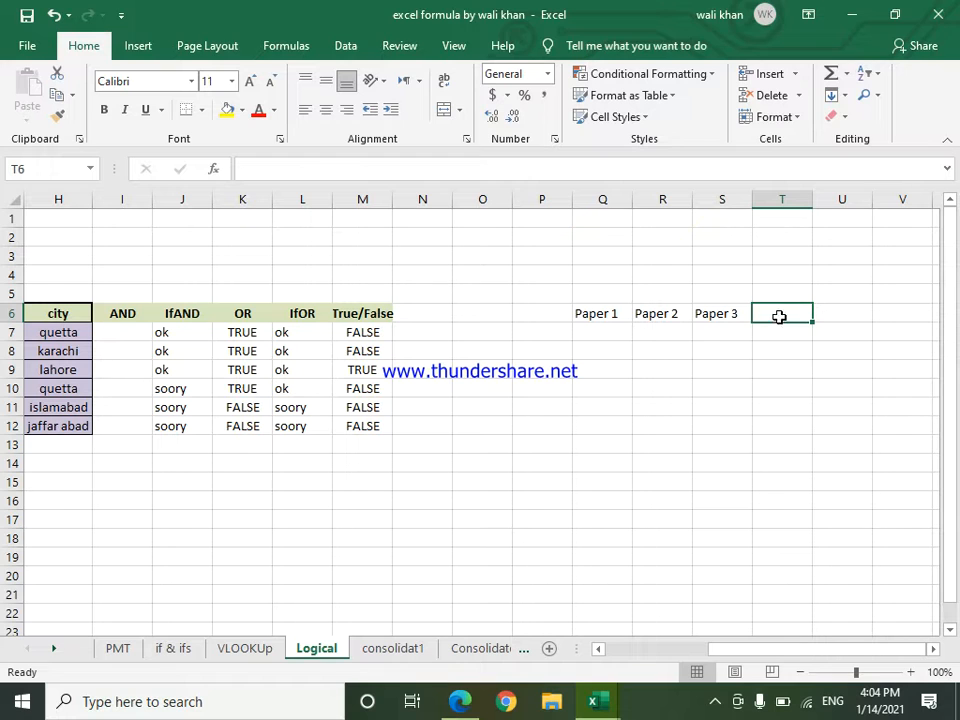
Step: Enter the marks 70, 90 and 100 under the three paper headings in cells Q7:S7
double_click(615, 345)
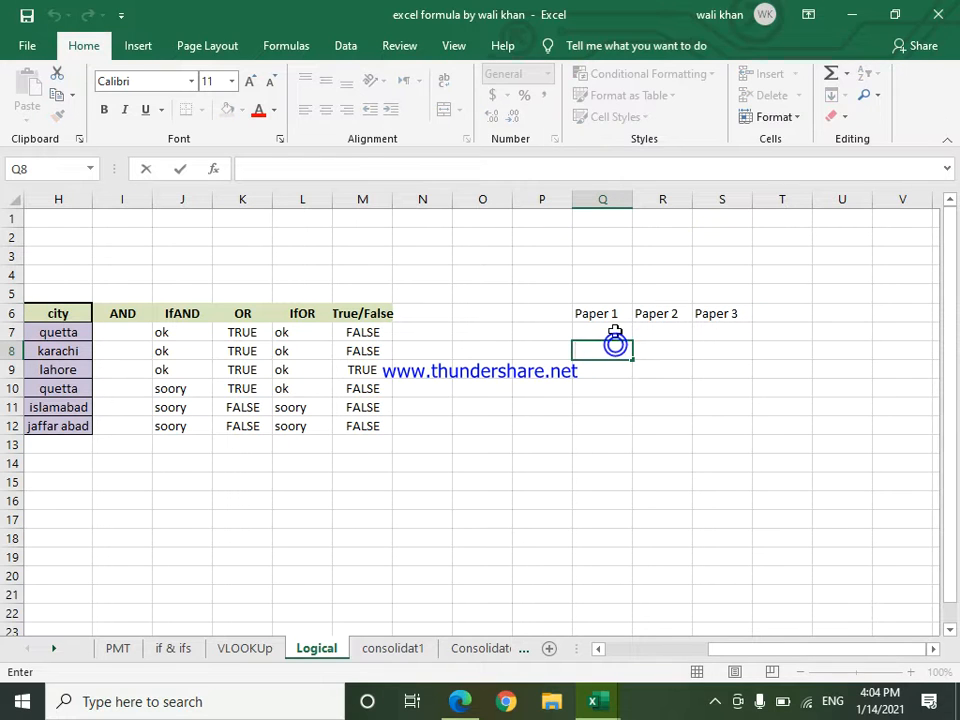
click(615, 332)
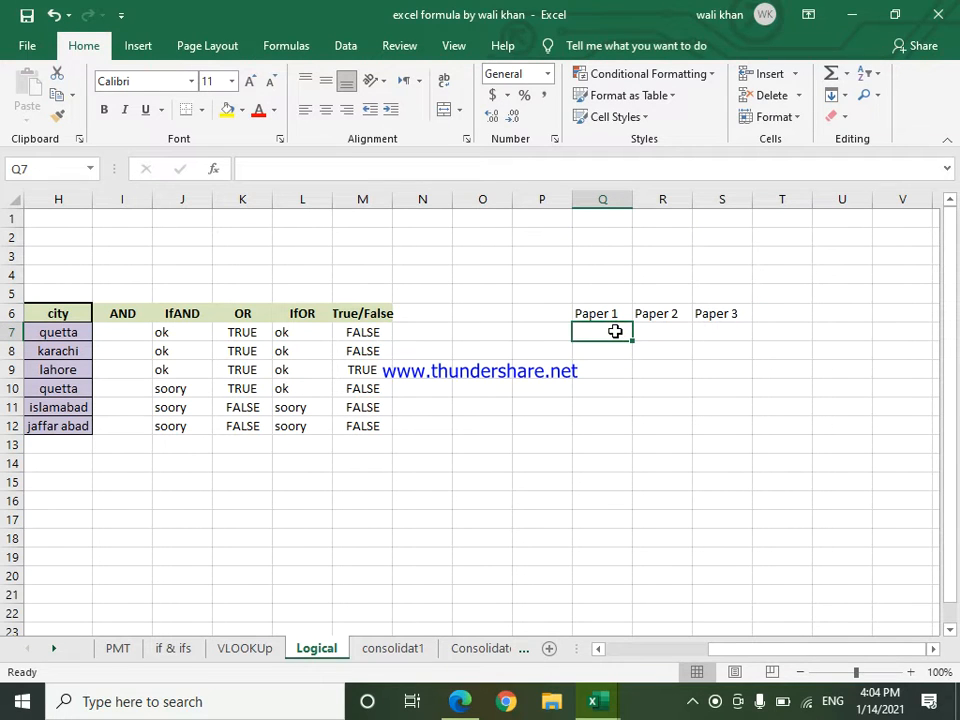
text(70)
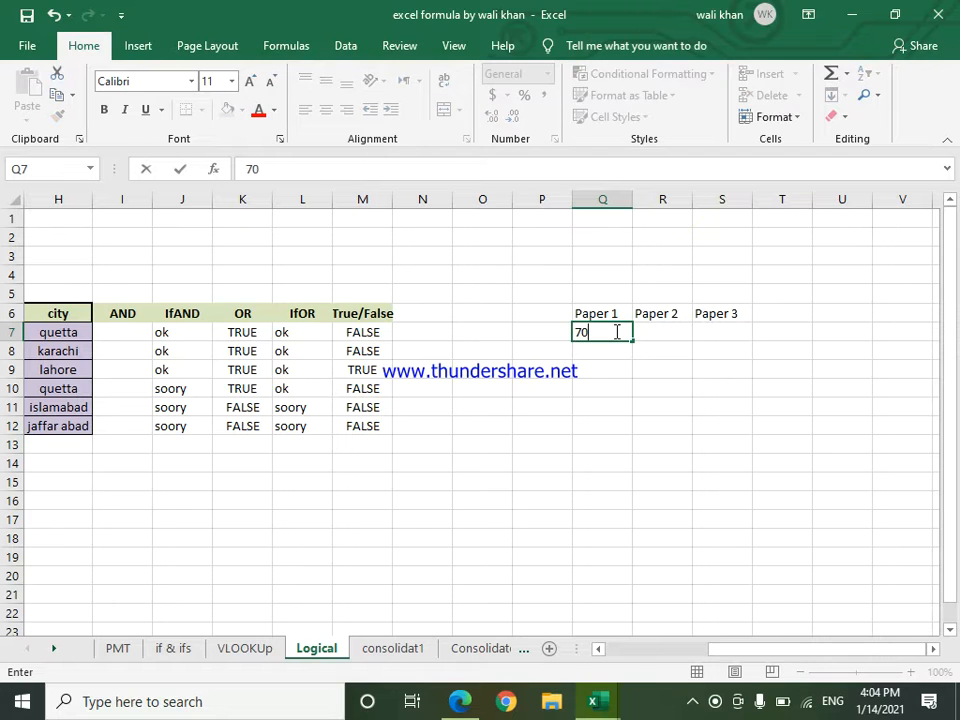
key(Tab)
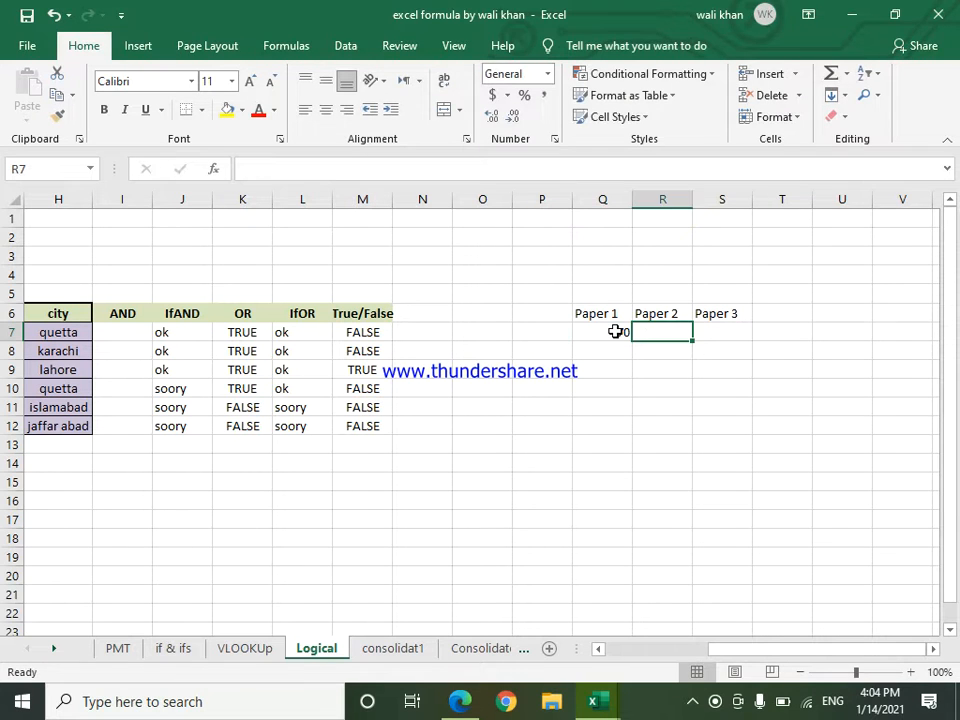
text(90)
key(Tab)
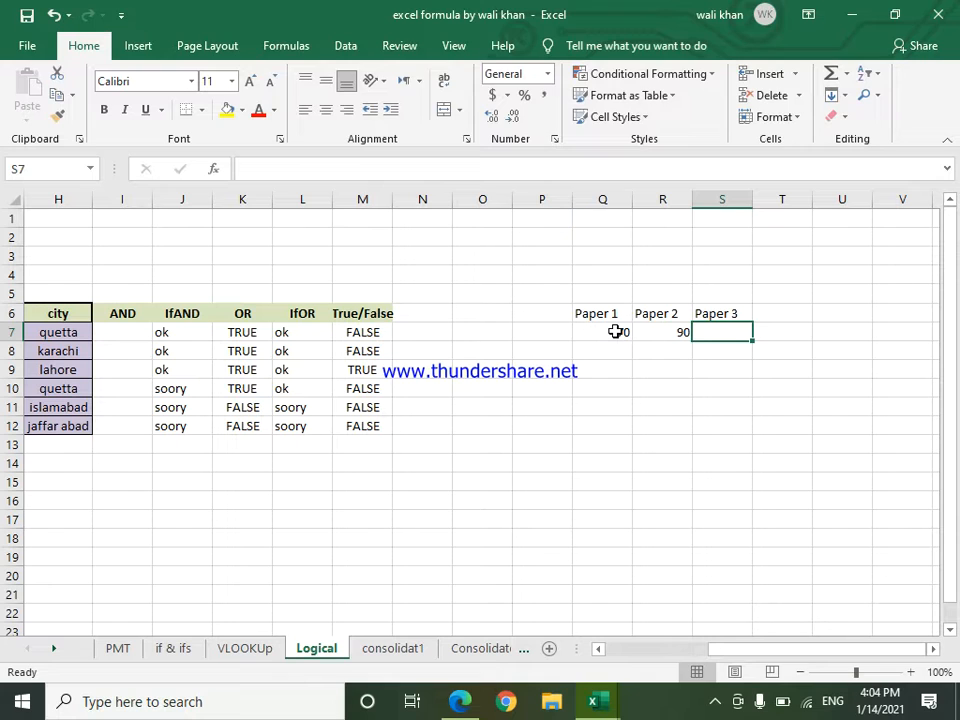
text(100)
click(662, 425)
double_click(678, 422)
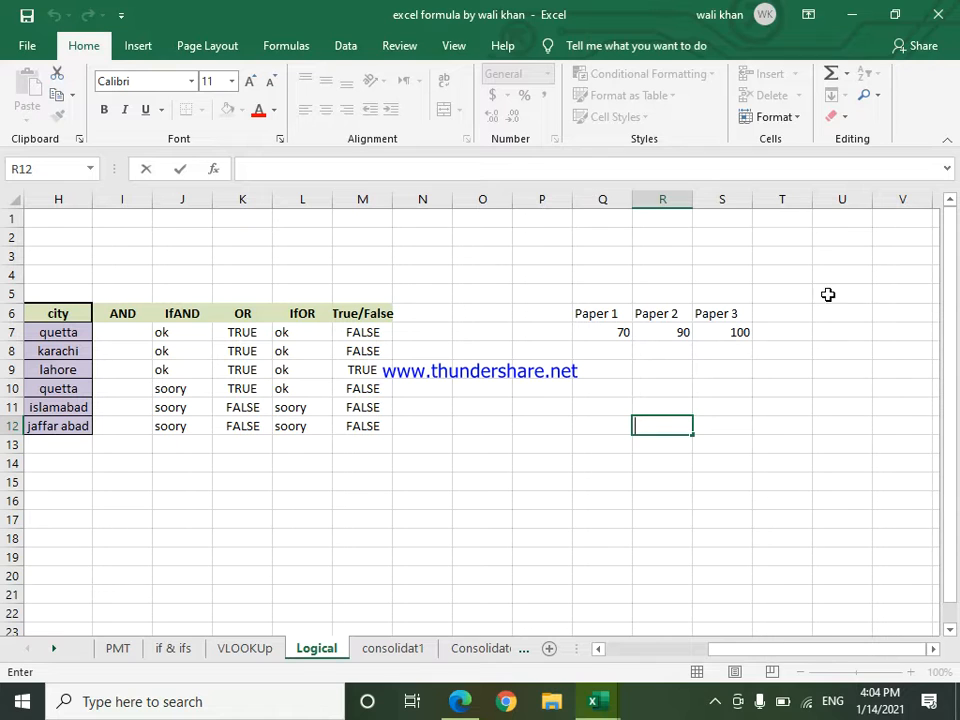
Step: Enter the heading "AND" in cell T6 and give that cell a yellow fill
click(797, 313)
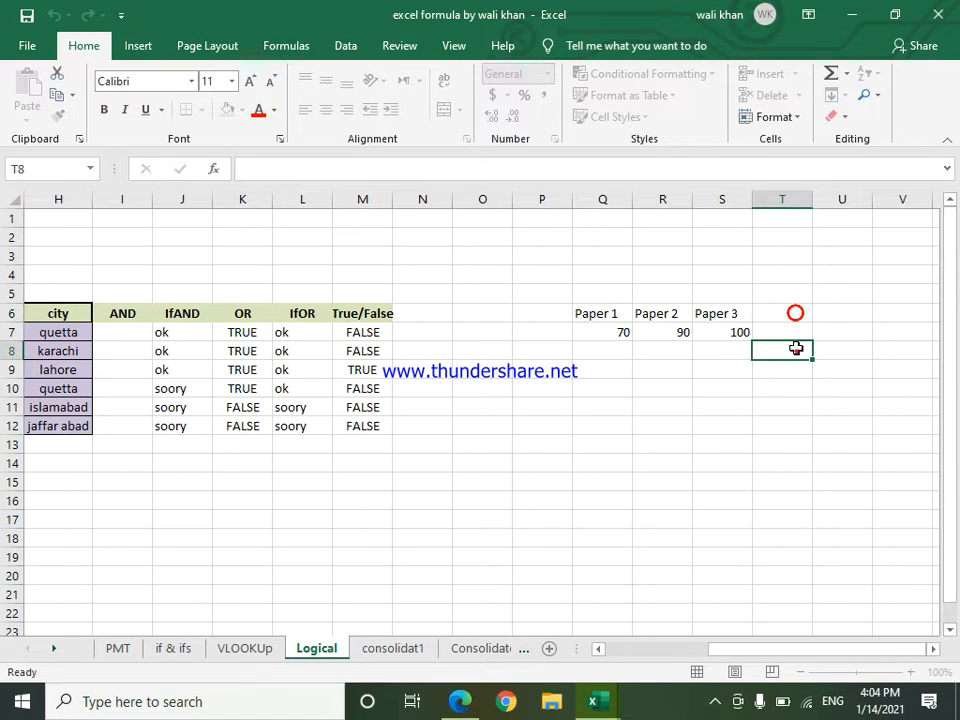
click(796, 350)
click(793, 313)
text(AND)
click(792, 400)
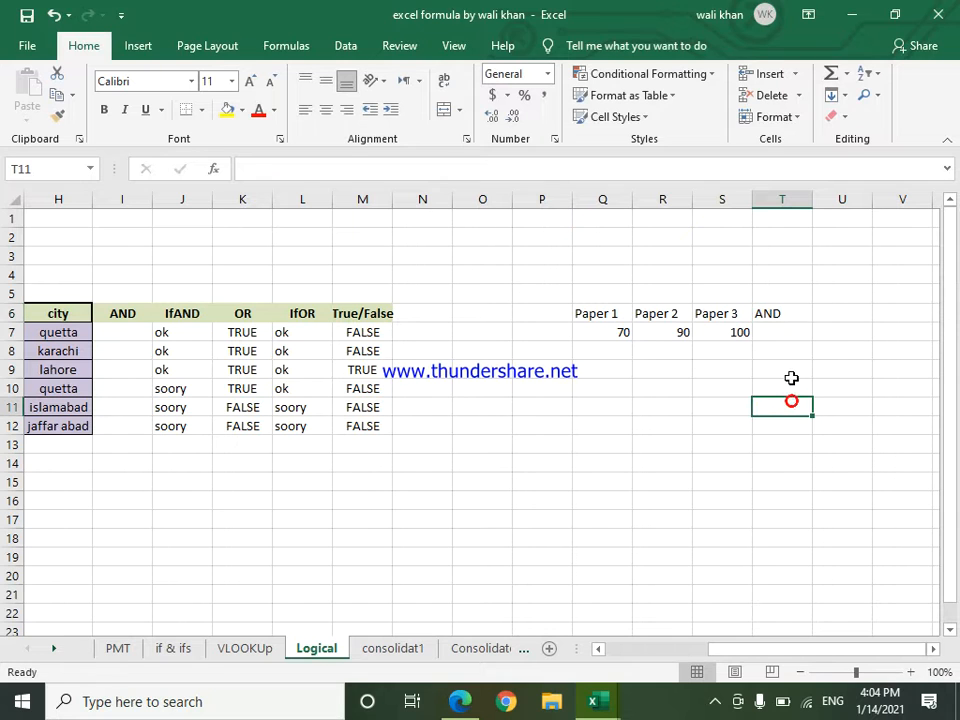
click(793, 313)
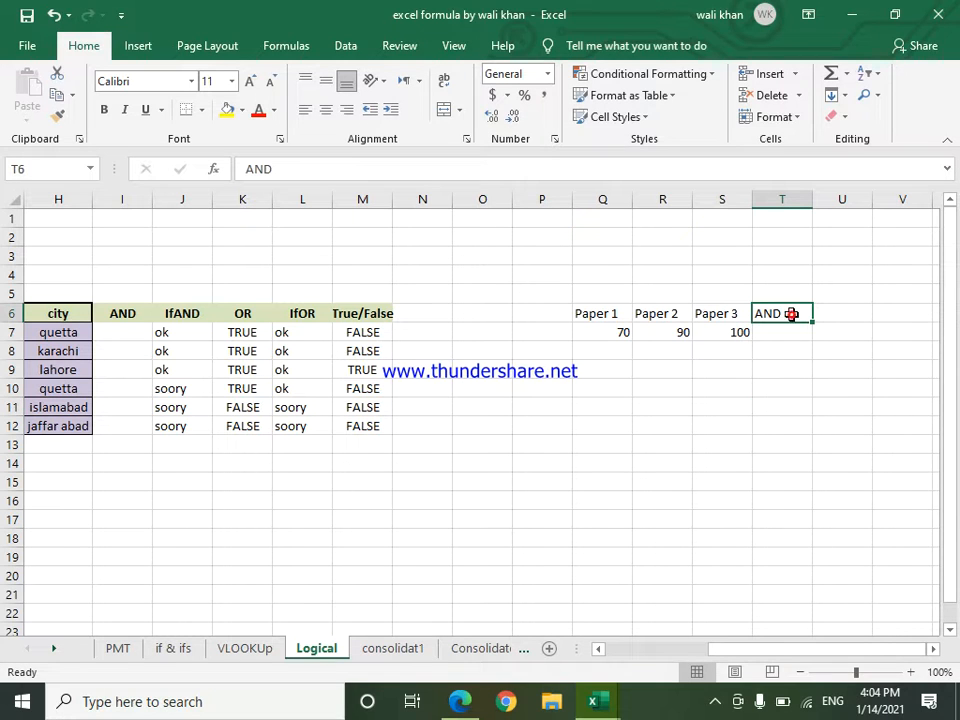
click(228, 112)
click(571, 450)
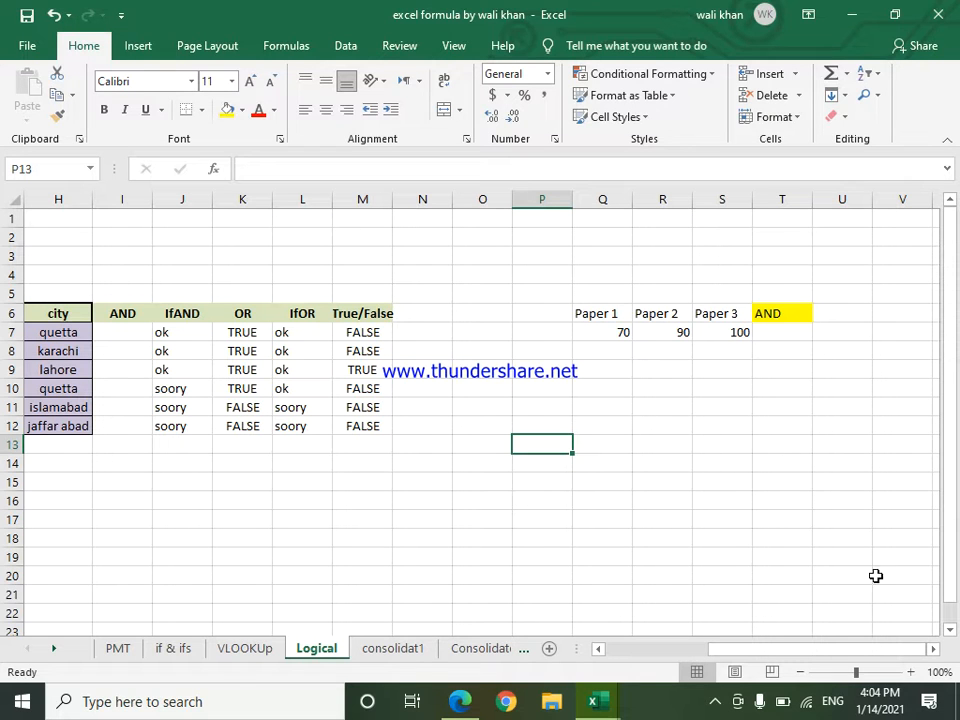
Step: Begin an AND formula in cell T7 with the conditions Q7>50 and R7>55
drag(930, 648, 930, 648)
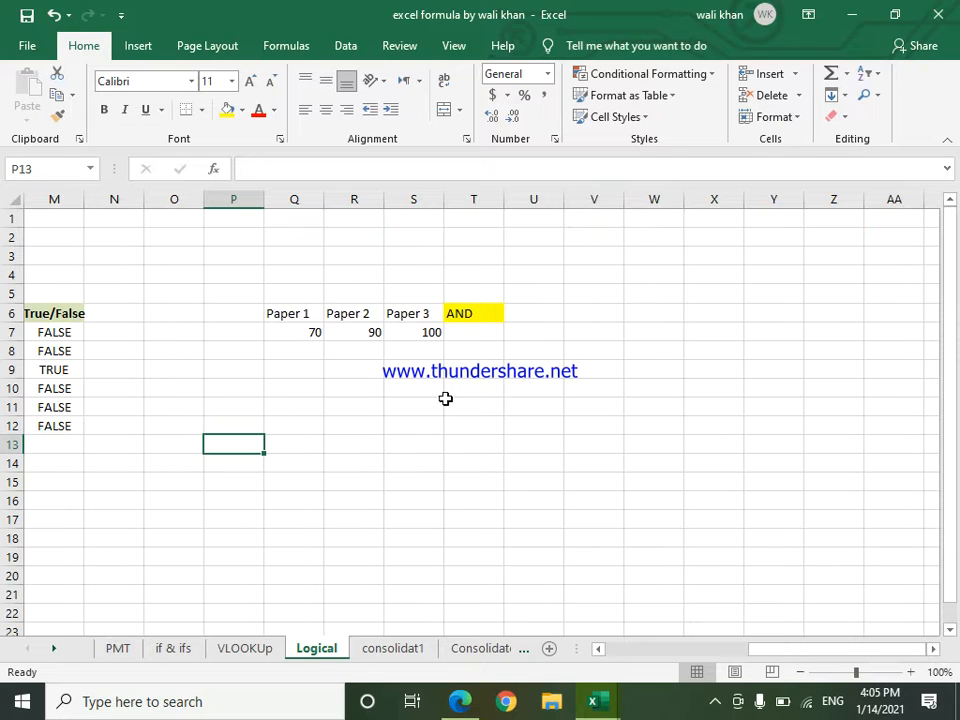
click(479, 333)
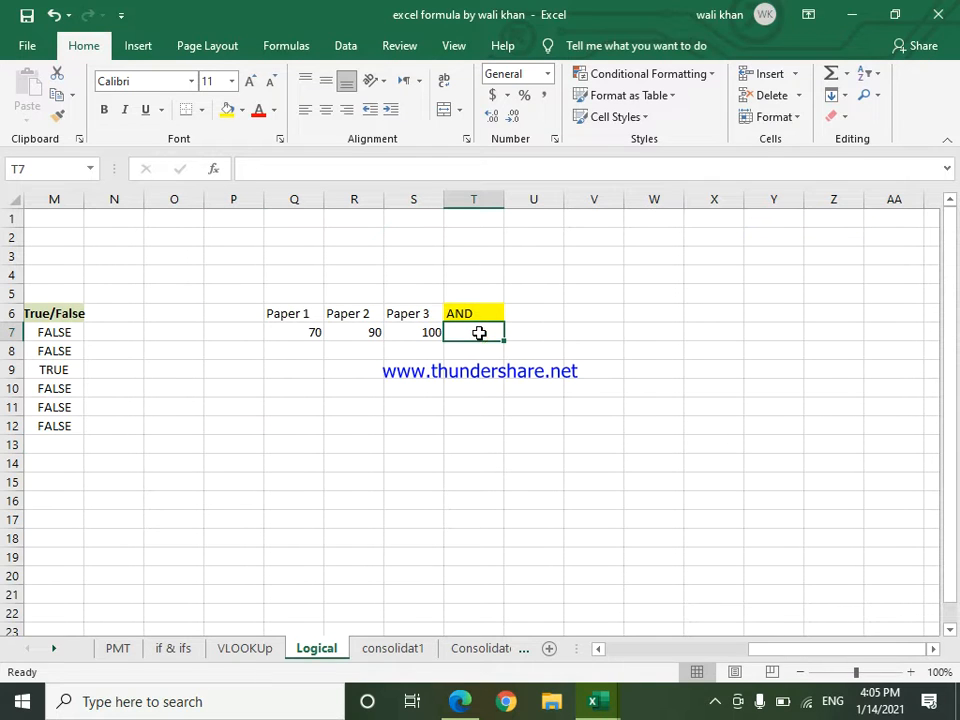
text(=and)
key(Tab)
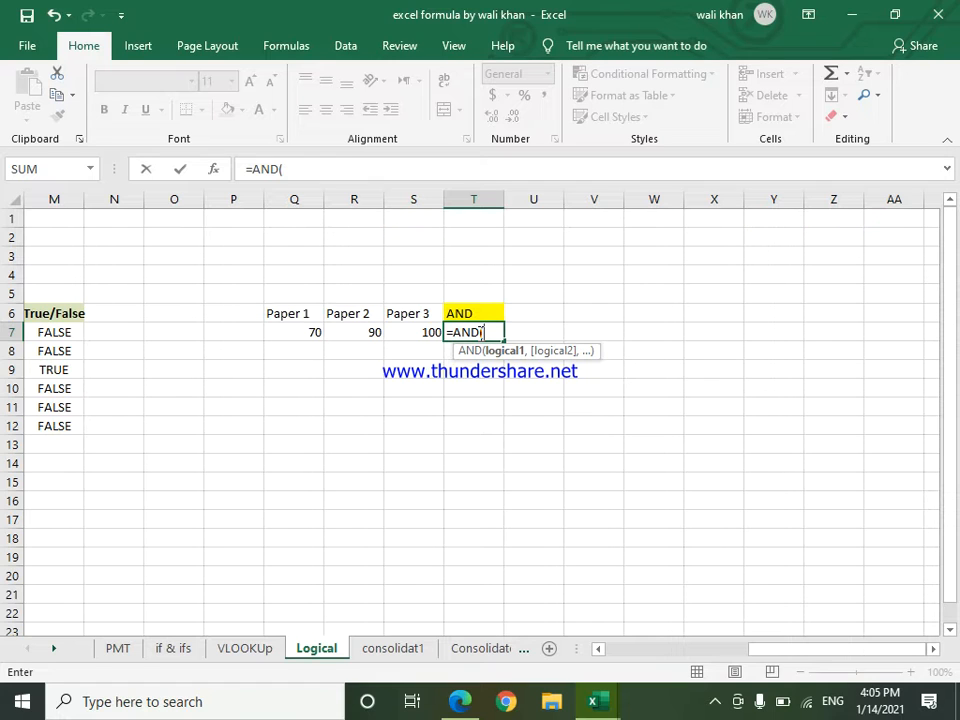
click(302, 329)
text(>5)
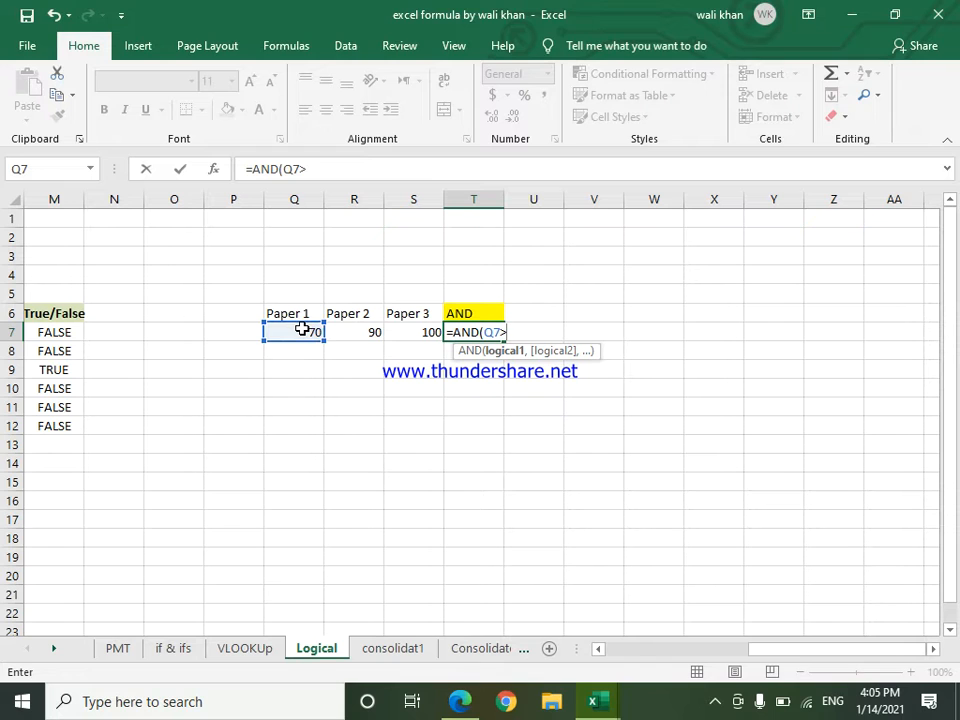
text(0,)
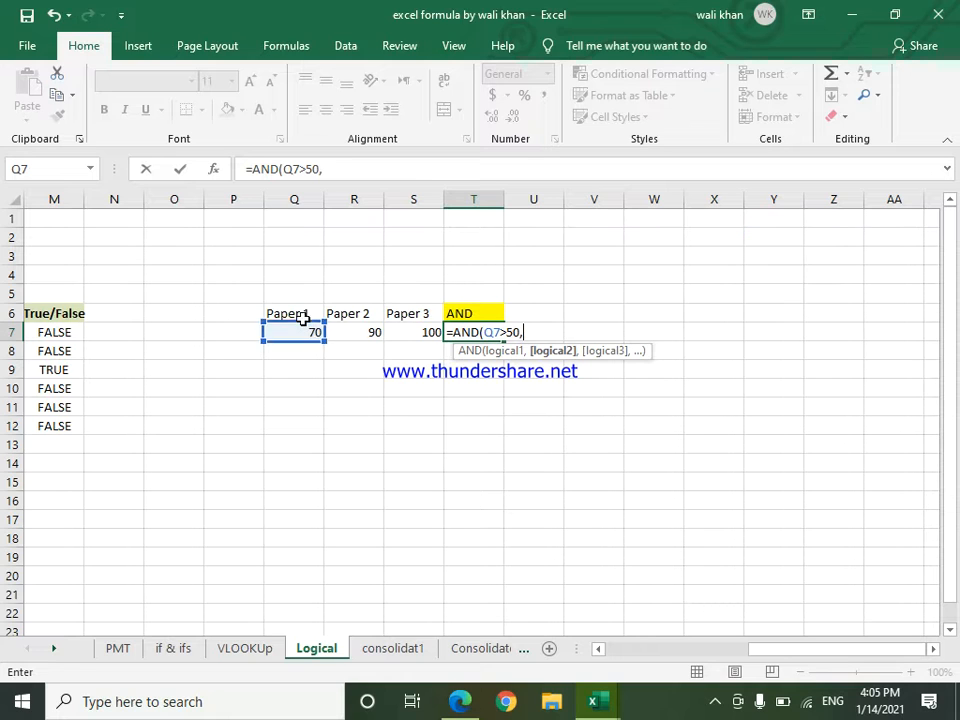
click(373, 333)
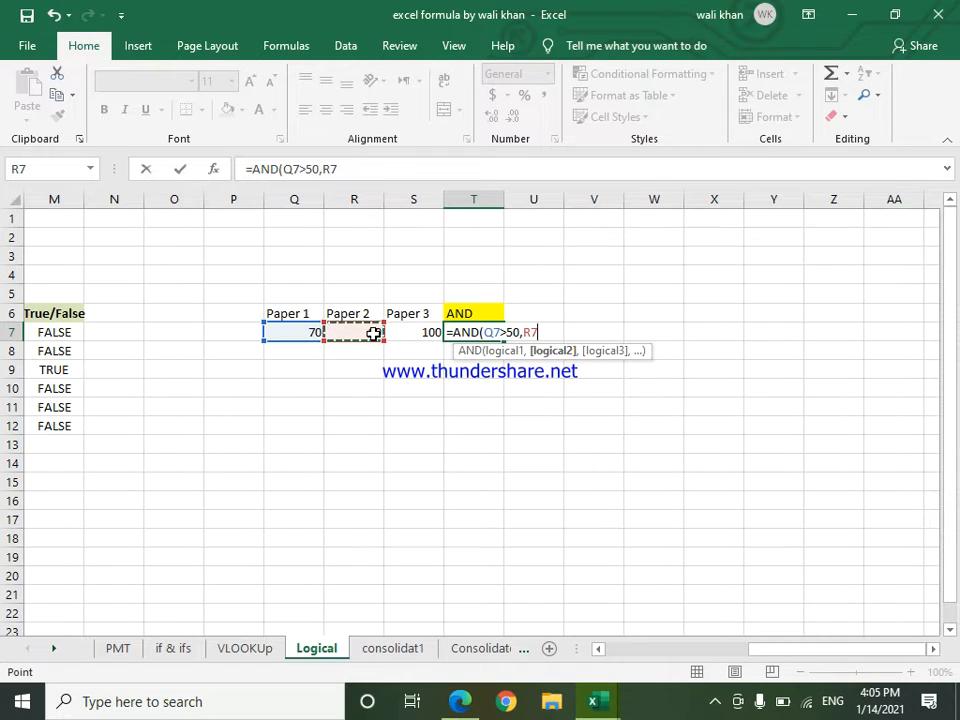
text(>55,)
Step: Complete the AND formula in cell T7 with the third condition S7>50 and enter it
click(410, 333)
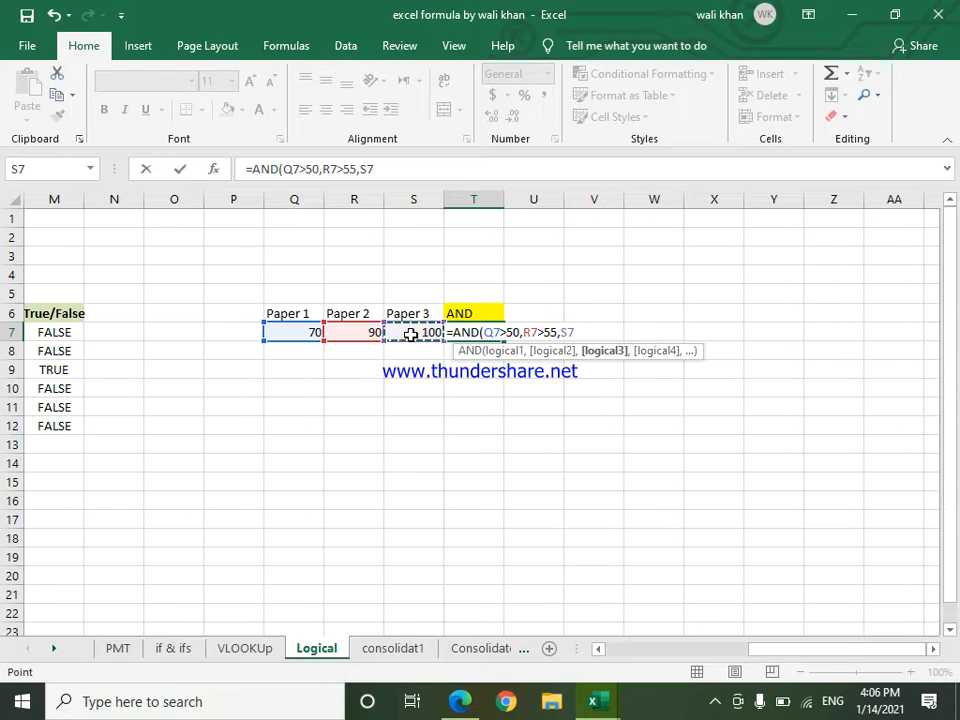
key(F8)
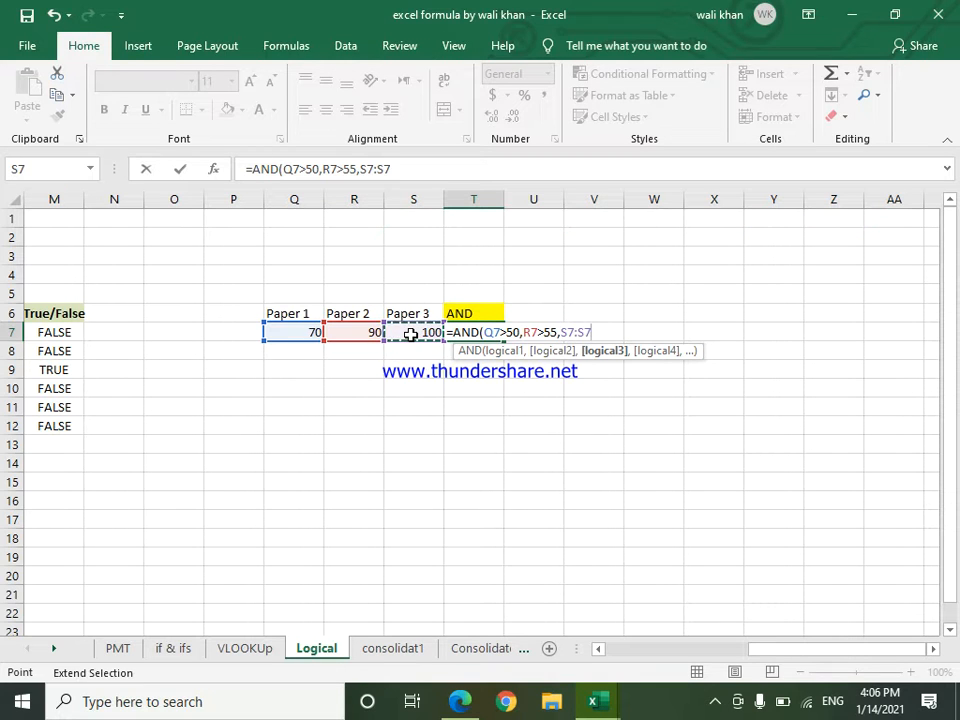
text(50))
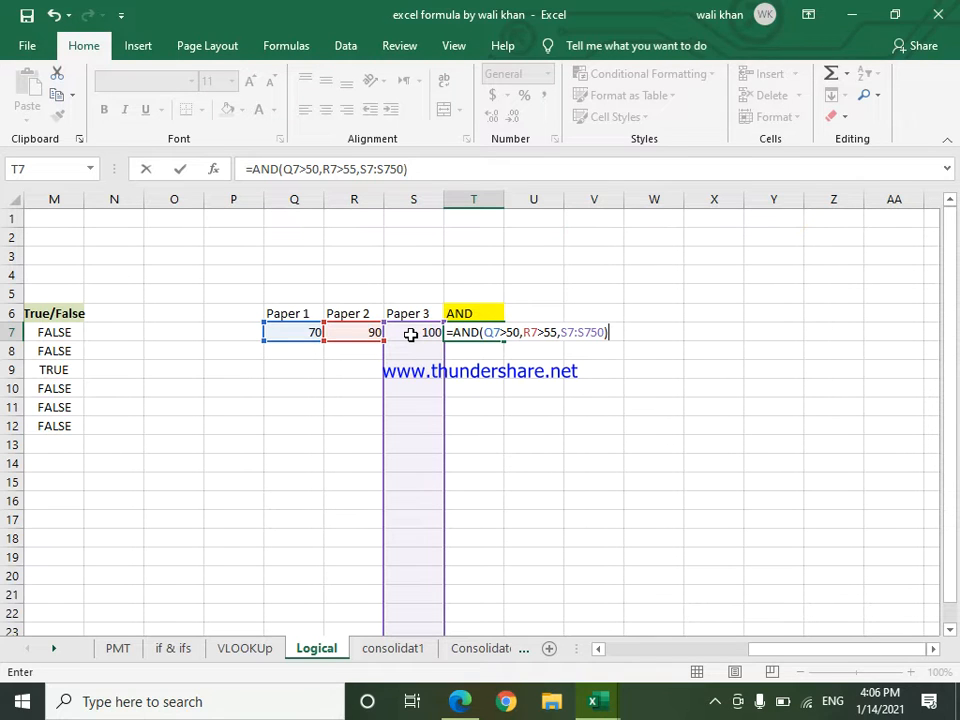
double_click(580, 333)
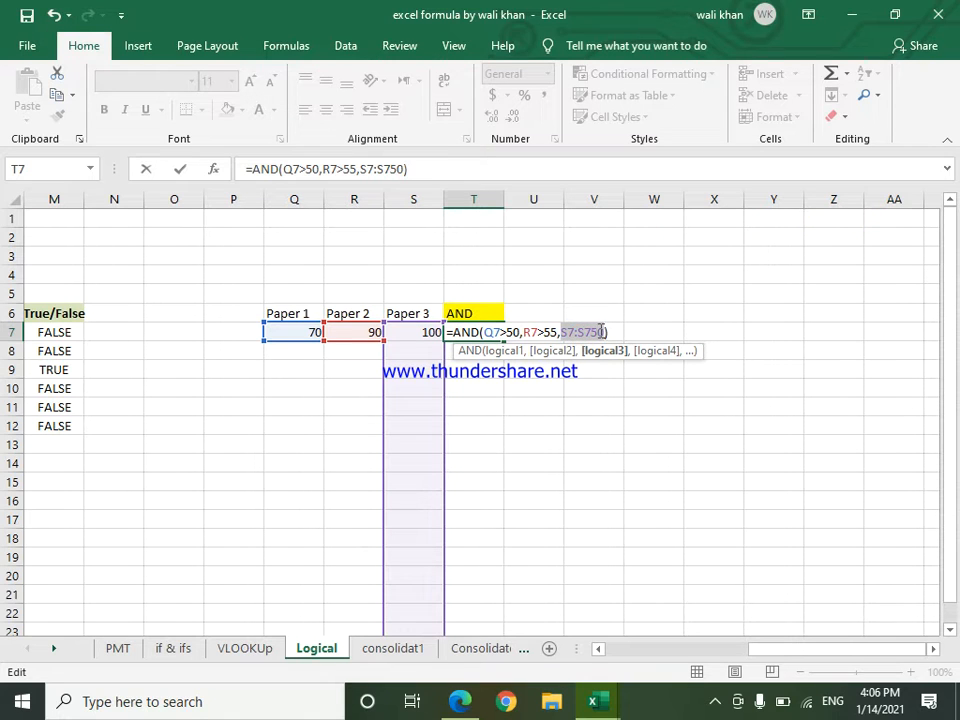
click(603, 331)
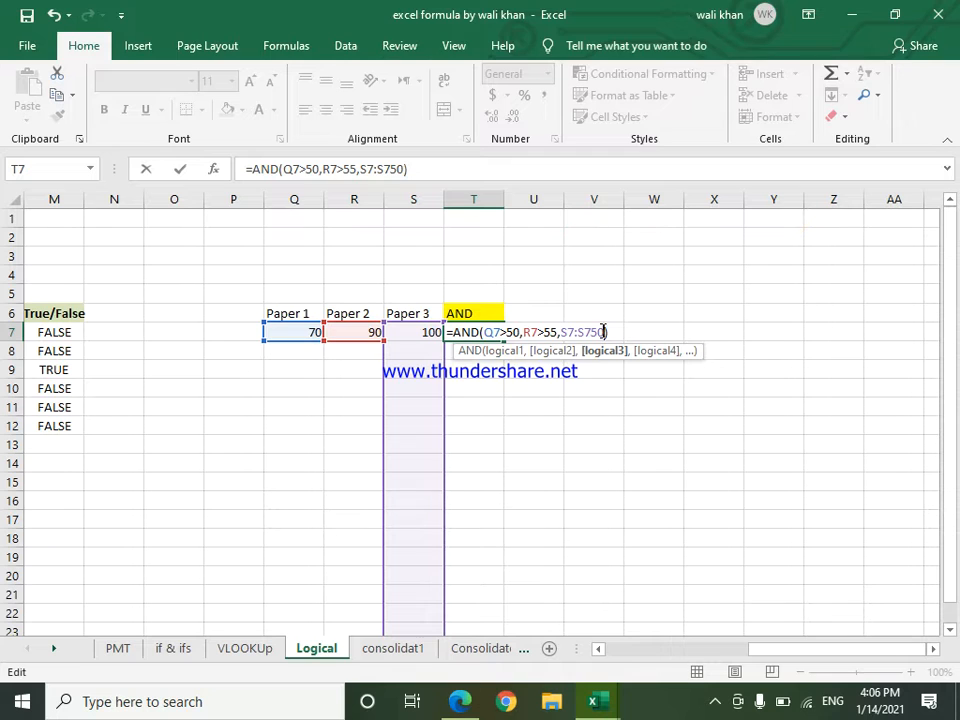
key(BackSpace)
key(BackSpace)
key(BackSpace)
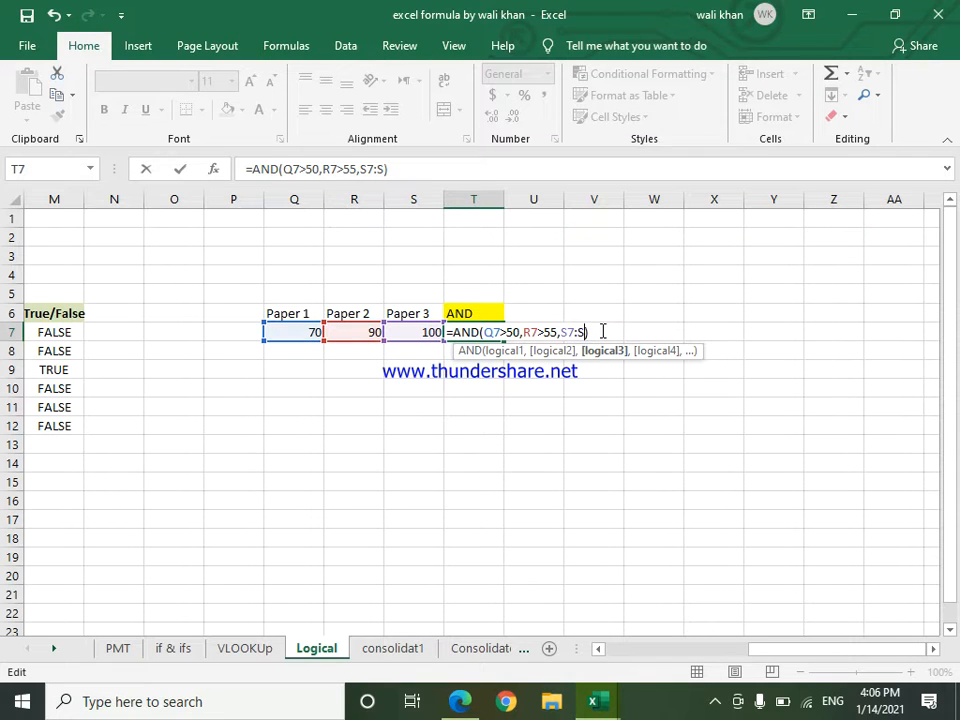
key(BackSpace)
key(BackSpace)
text(>50)
key(Return)
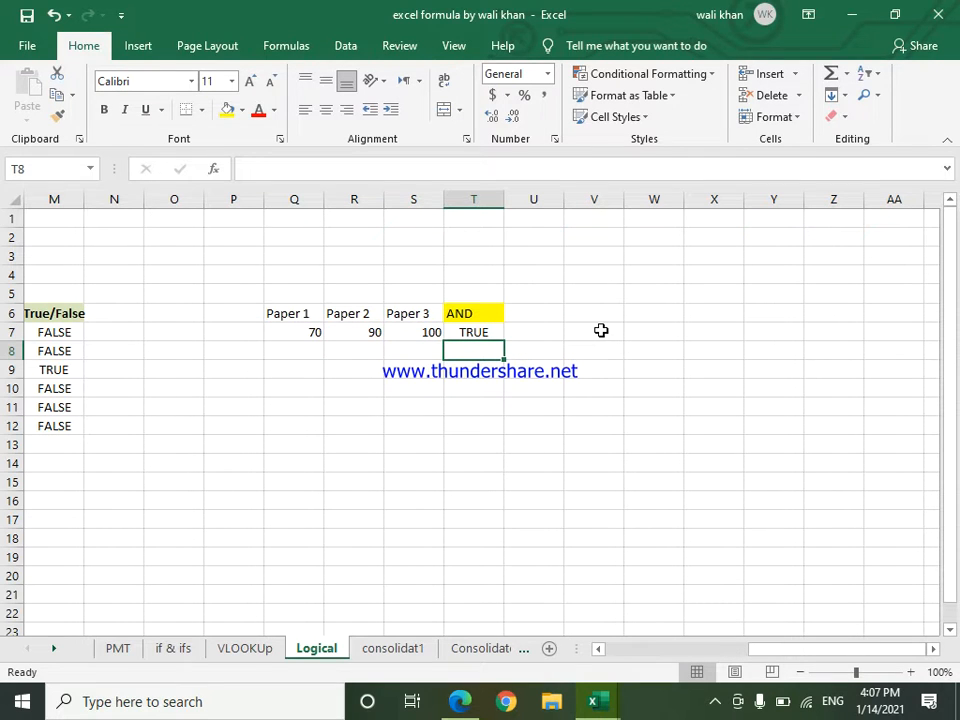
Step: Enter a second row of marks, 60, 45 and 70, in cells Q8:S8
click(286, 348)
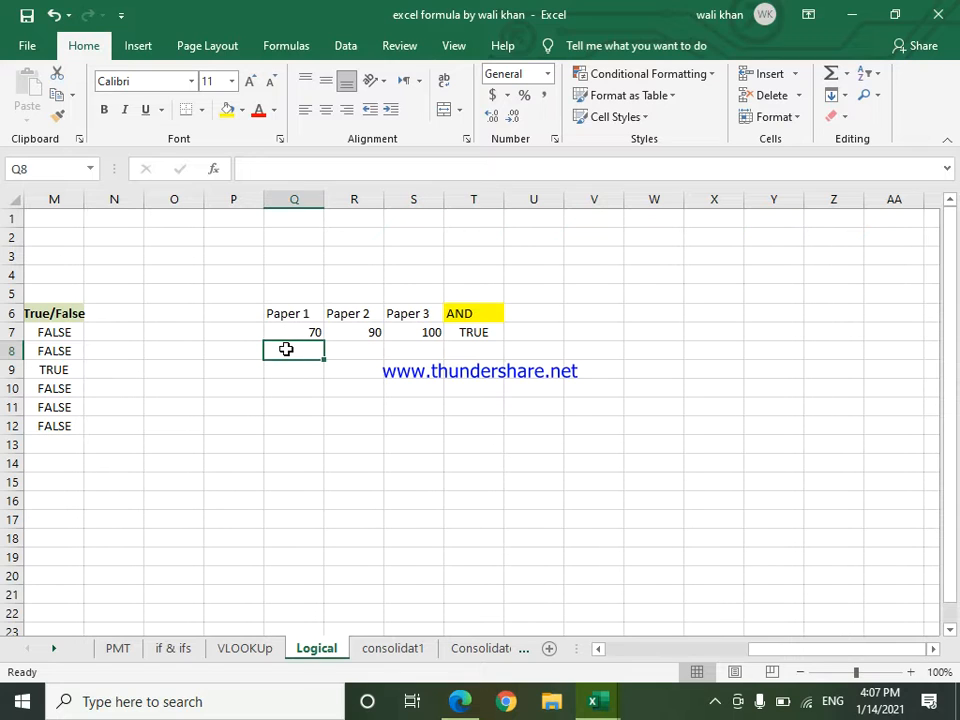
text(60)
key(Tab)
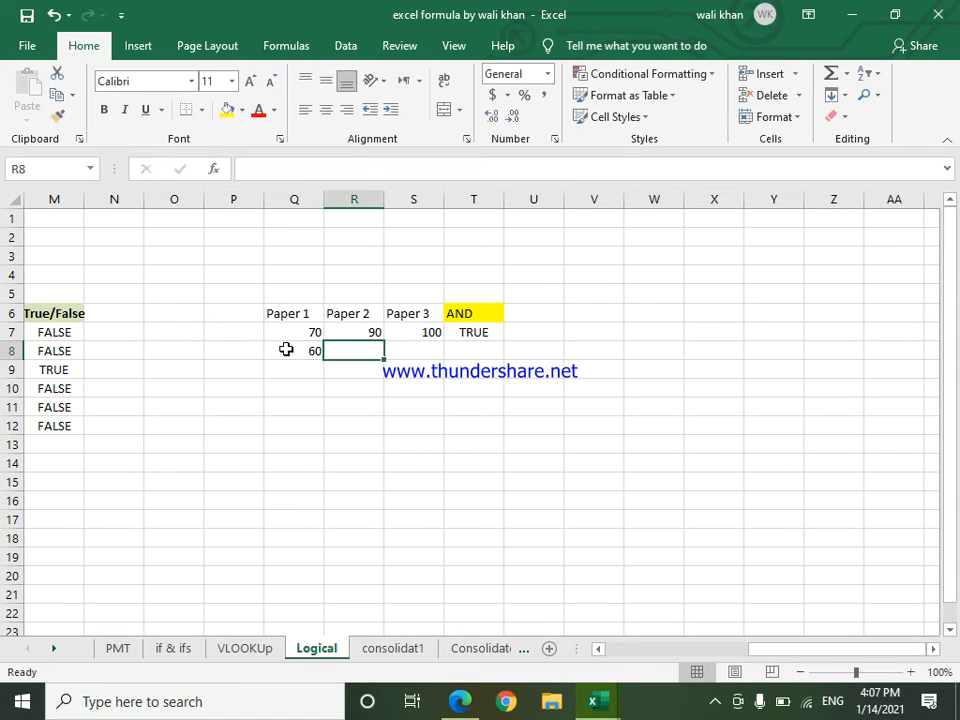
text(45)
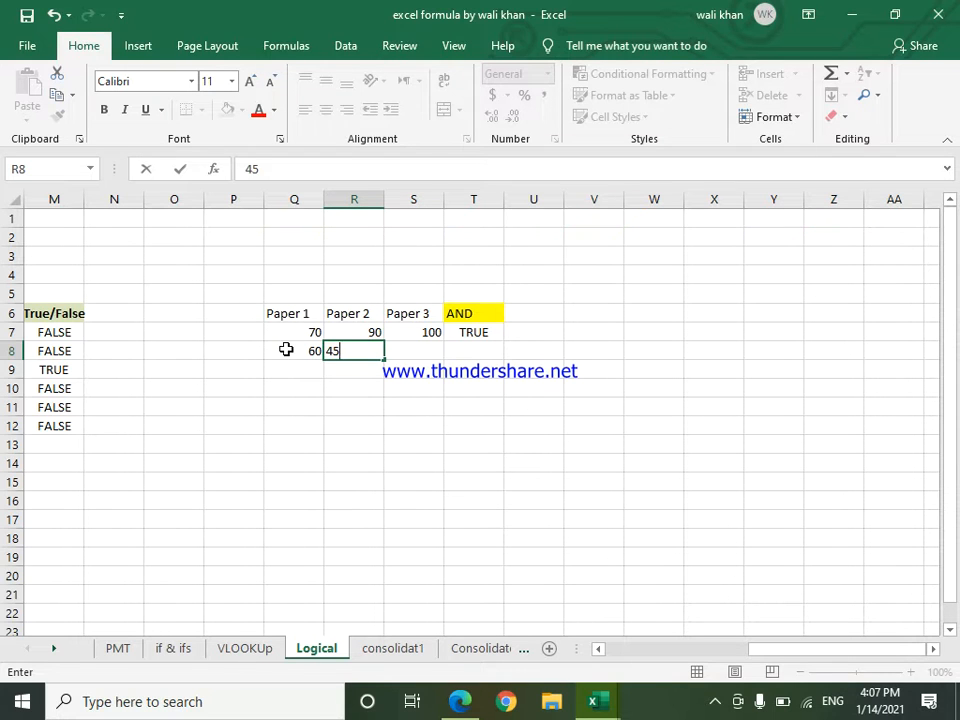
key(Tab)
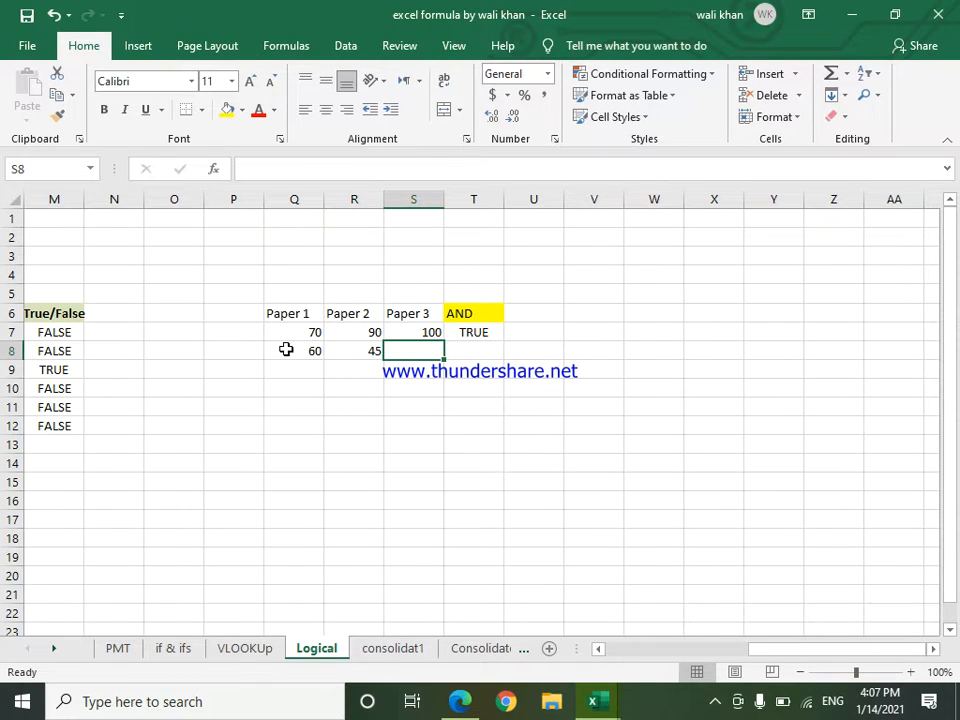
text(70)
key(Tab)
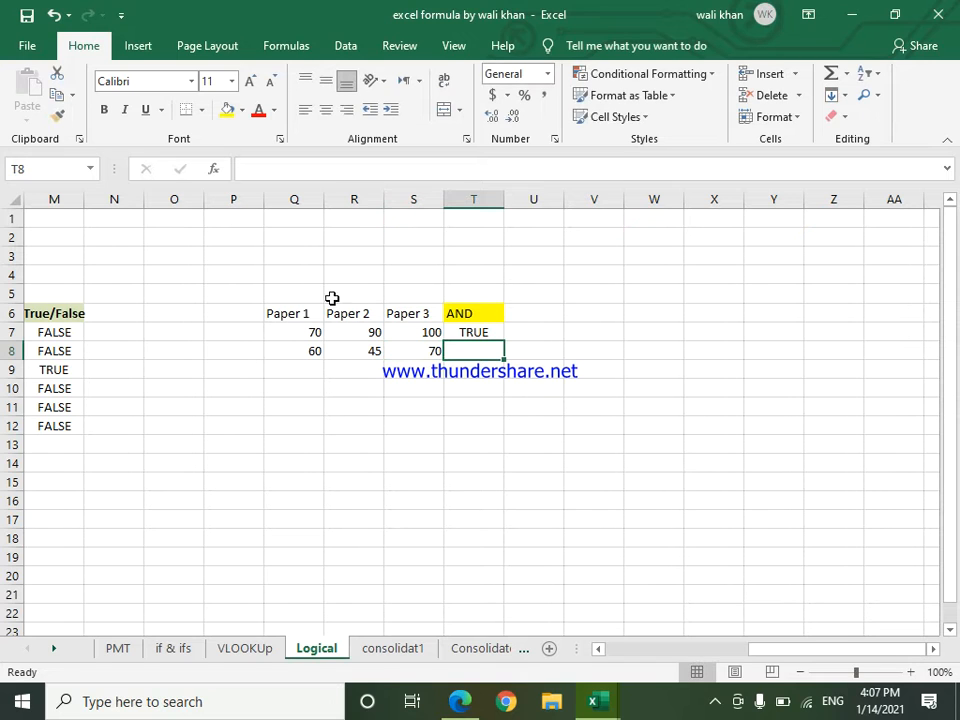
Step: Fill the AND formula from cell T7 down to T8 and select T8 to check it
click(489, 332)
drag(504, 343, 501, 348)
click(467, 423)
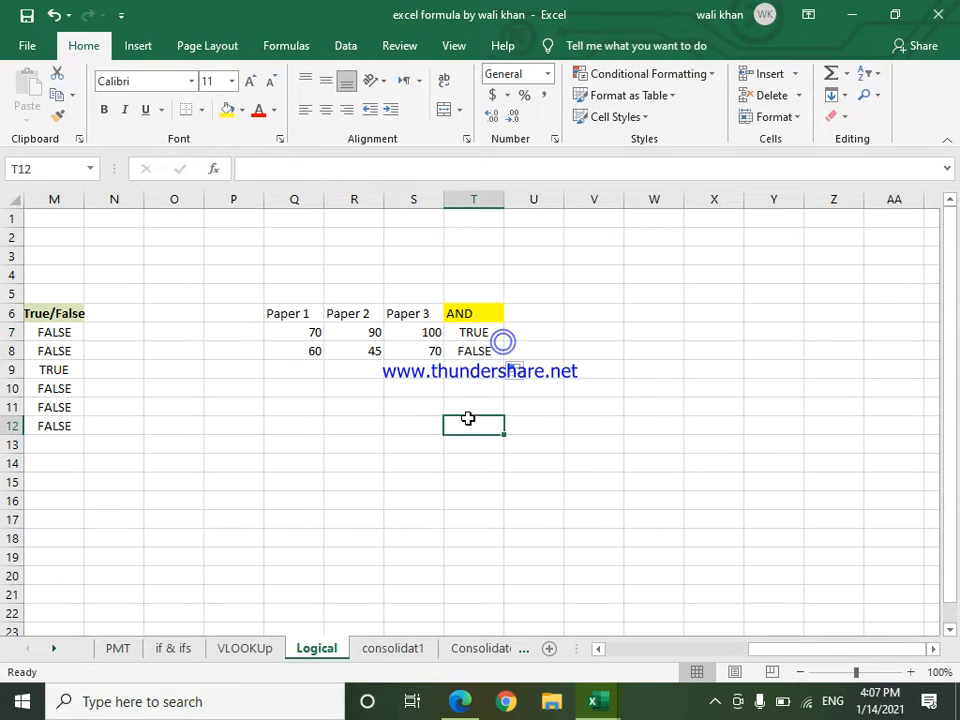
click(470, 352)
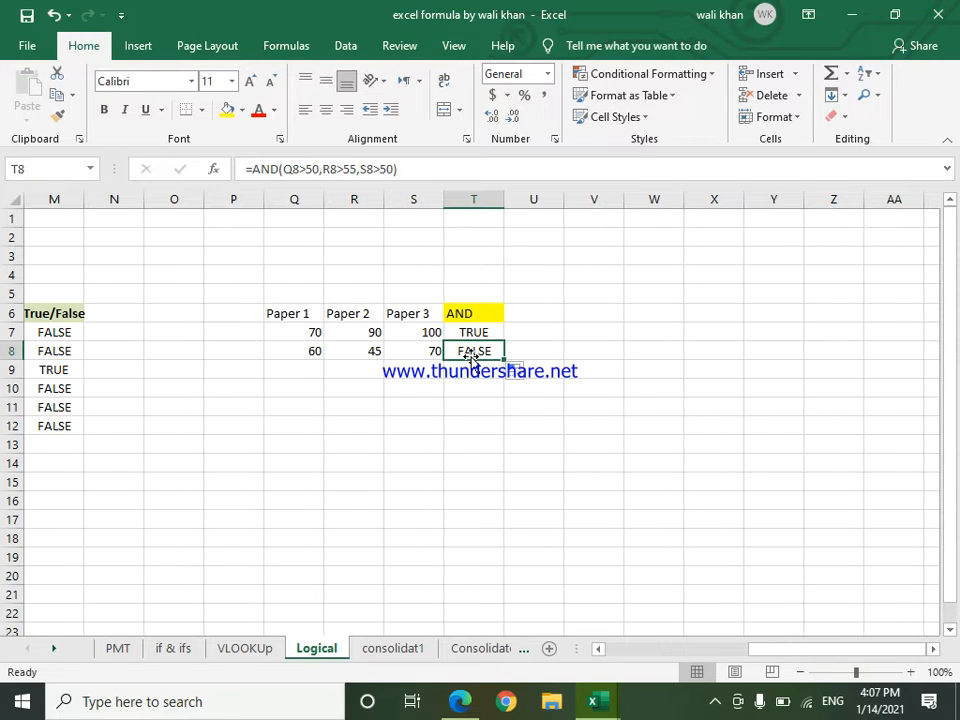
Step: Change the Paper 2 mark in cell R8 to 65
double_click(372, 352)
text(55)
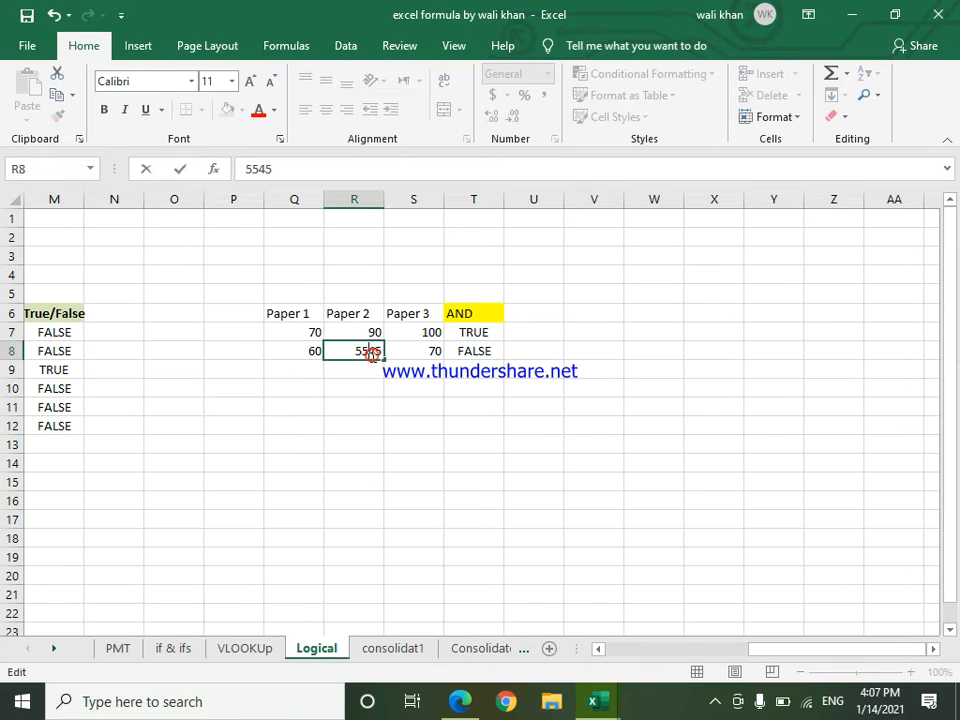
key(BackSpace)
key(BackSpace)
drag(378, 351, 370, 351)
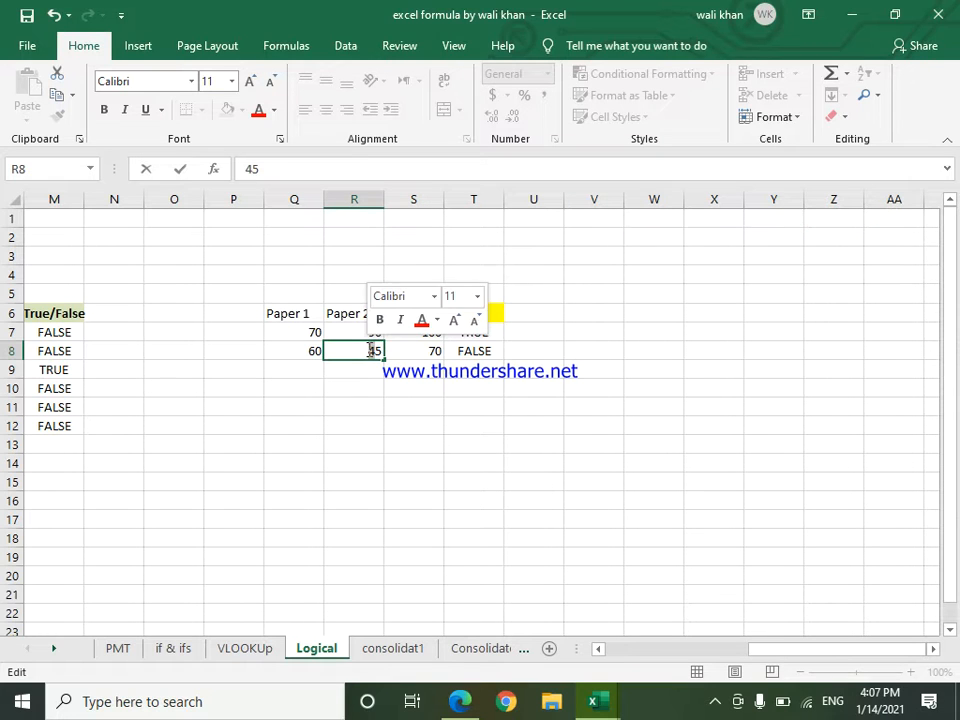
text(6)
key(Return)
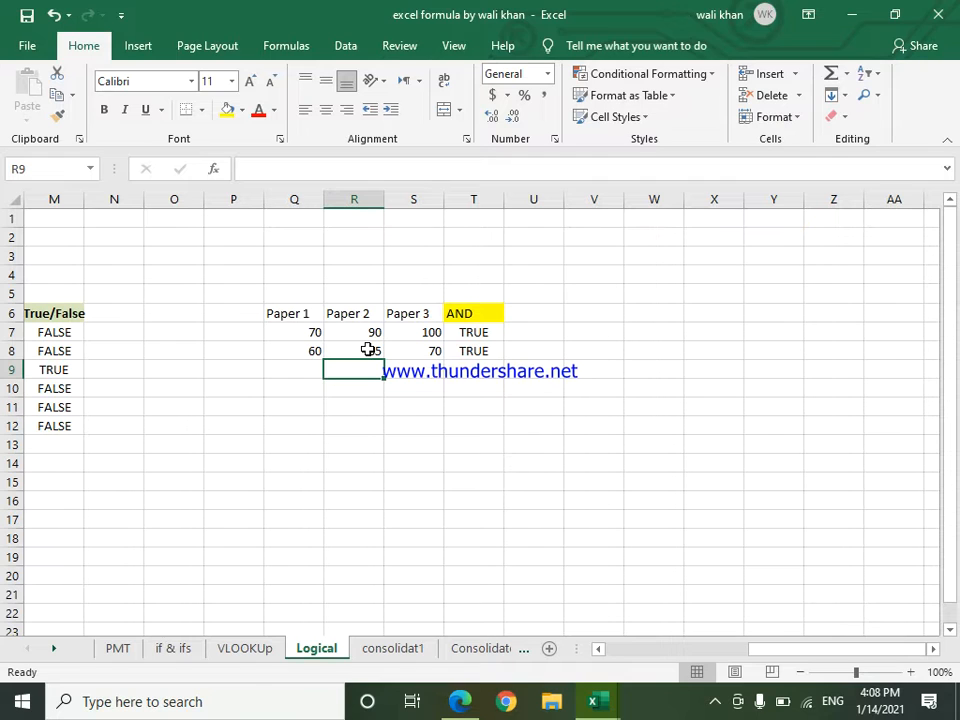
Step: Enter the heading "IFAND" in cell U6 and give that cell a yellow fill
click(489, 334)
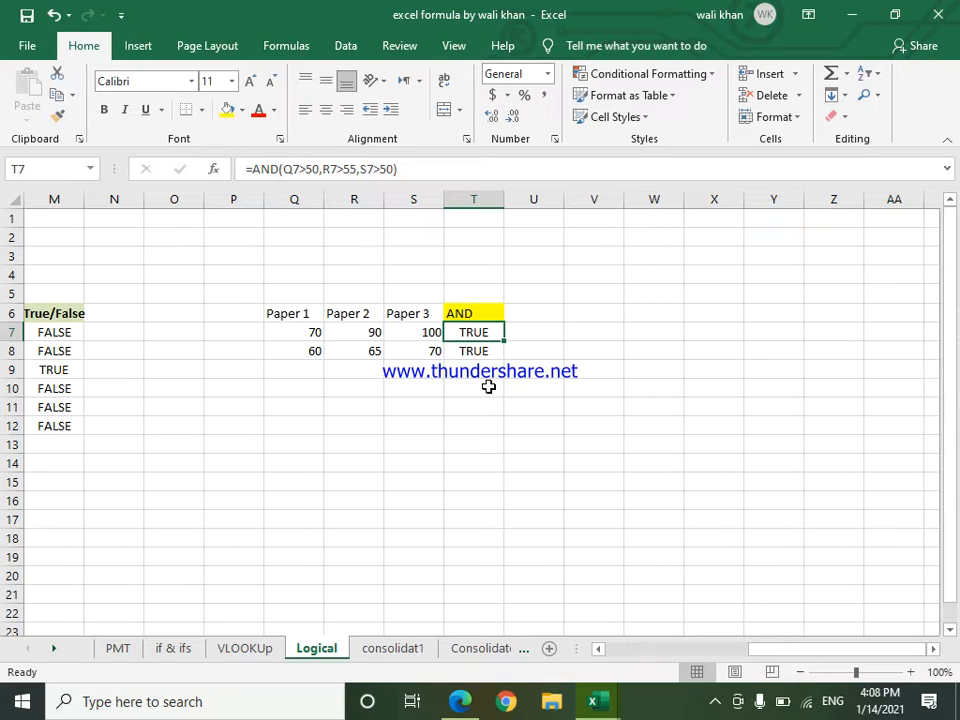
click(531, 333)
click(532, 308)
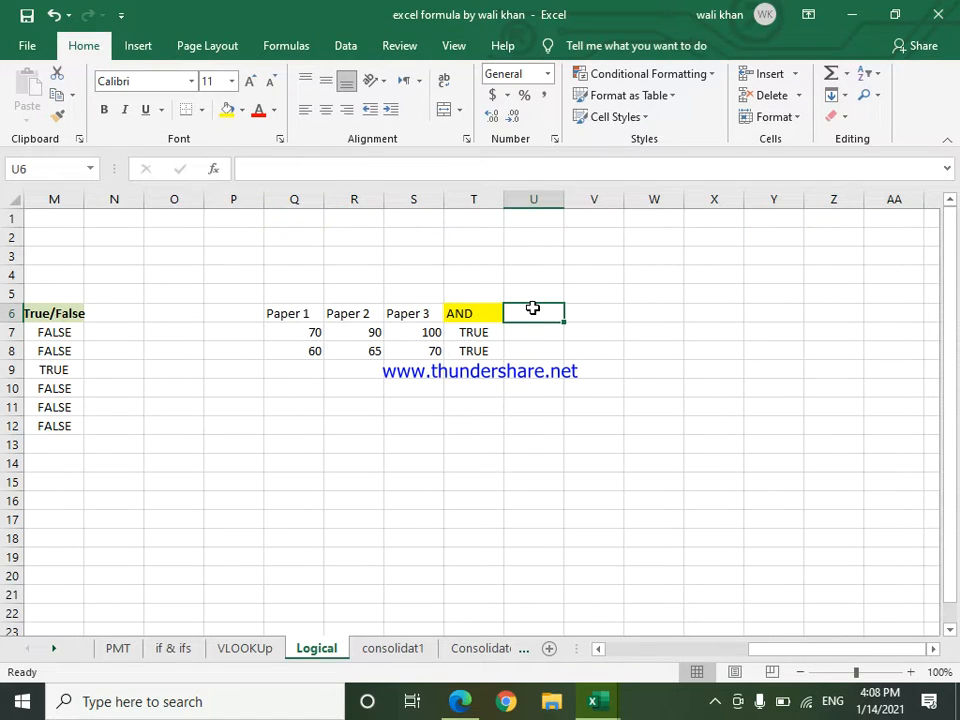
text(IFAND)
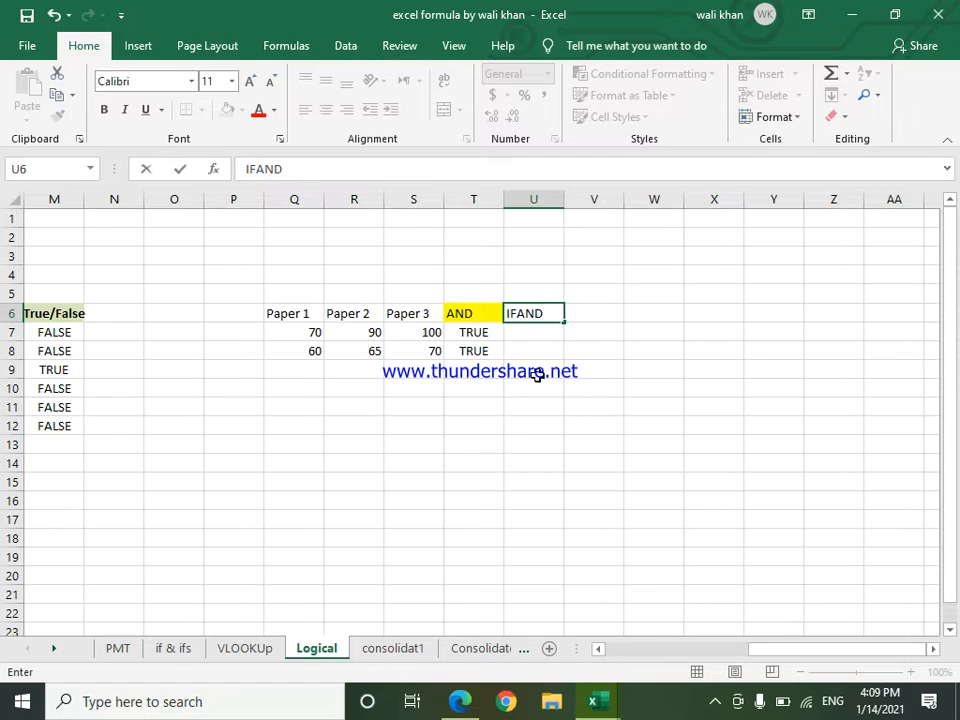
click(536, 374)
click(531, 314)
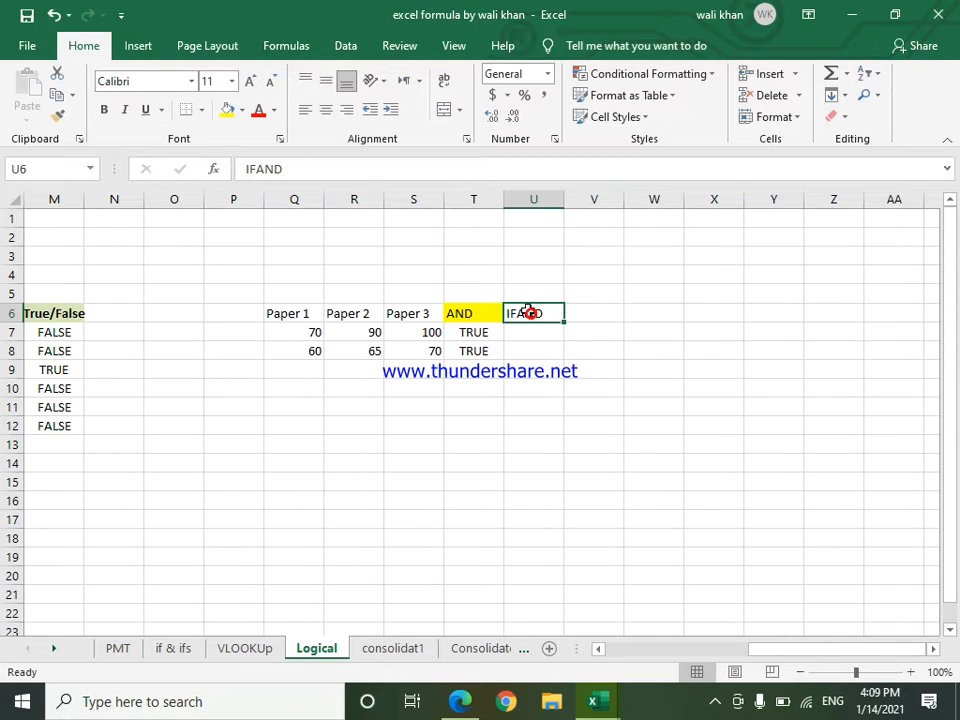
click(228, 110)
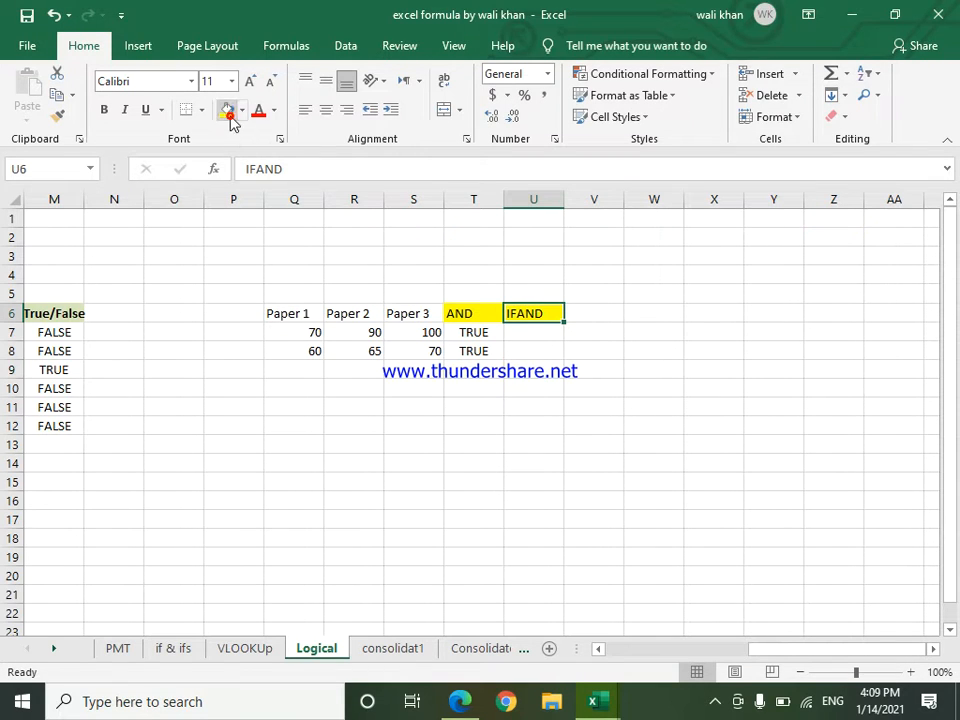
Step: Change the Paper 2 mark in cell R8 to 48
click(467, 334)
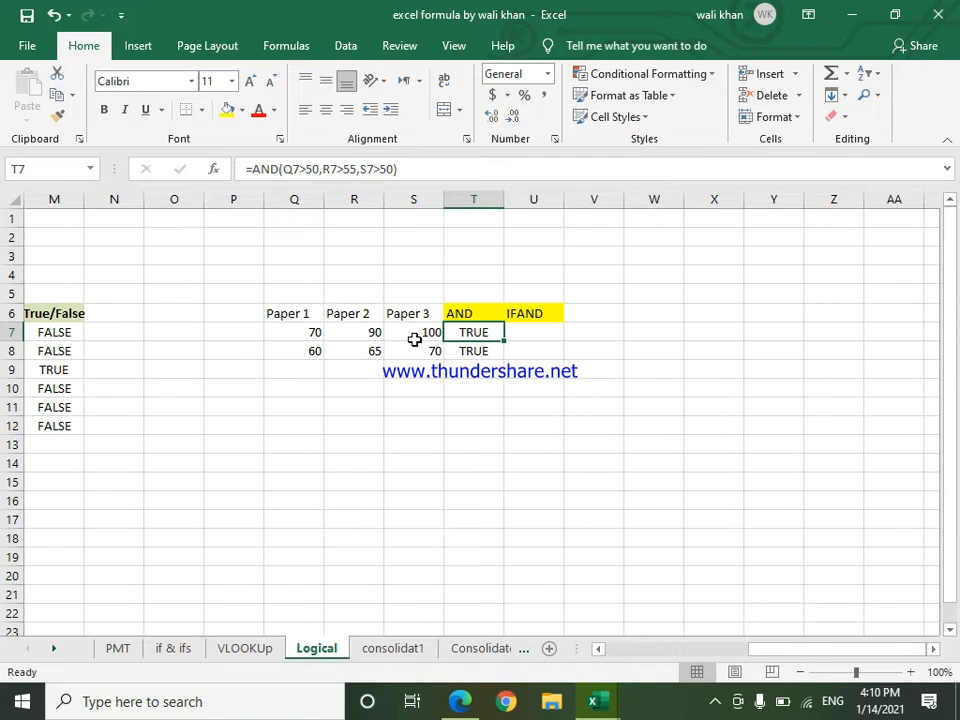
click(372, 355)
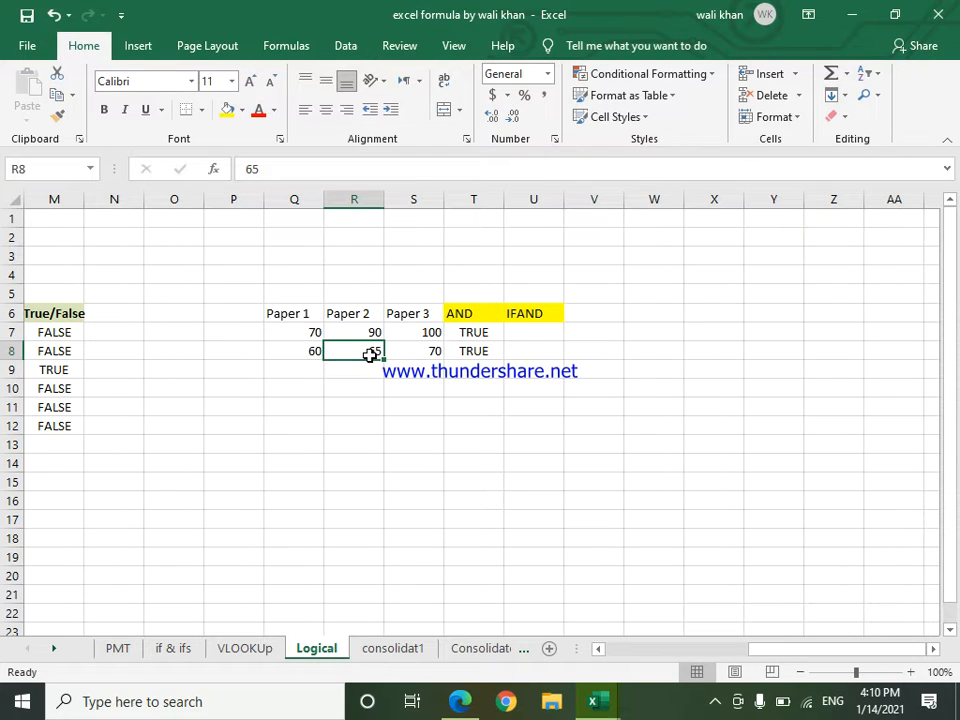
text(48)
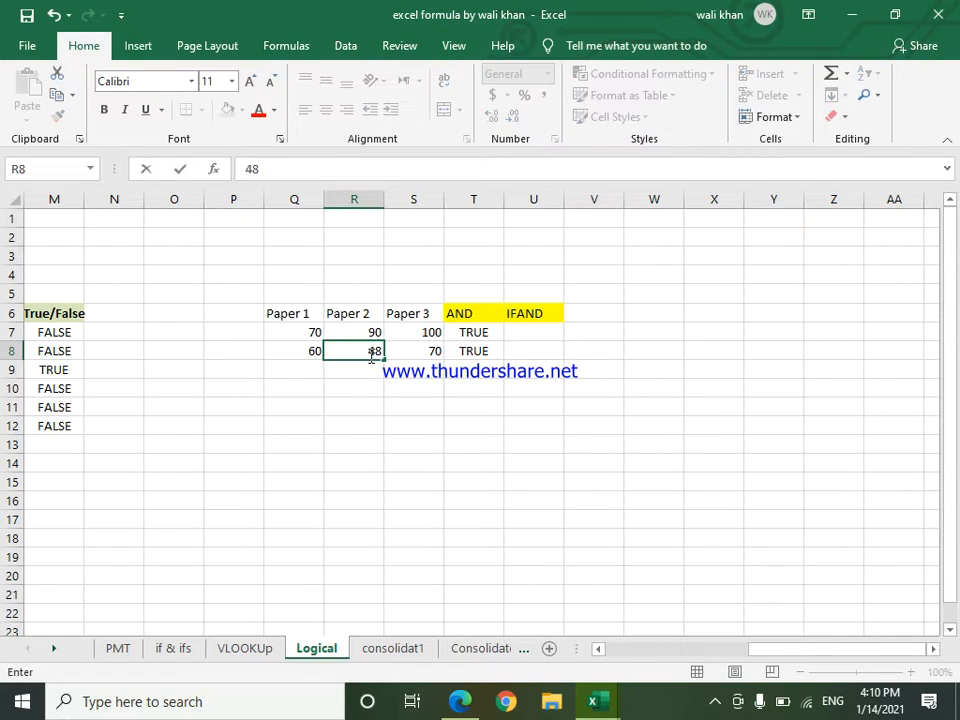
key(Return)
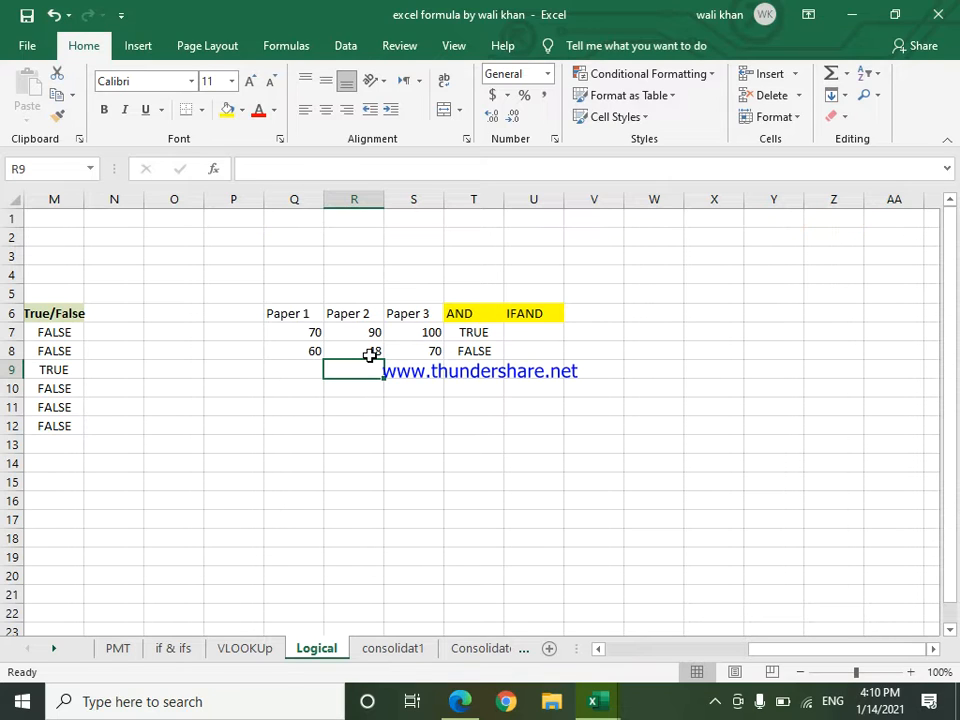
click(540, 336)
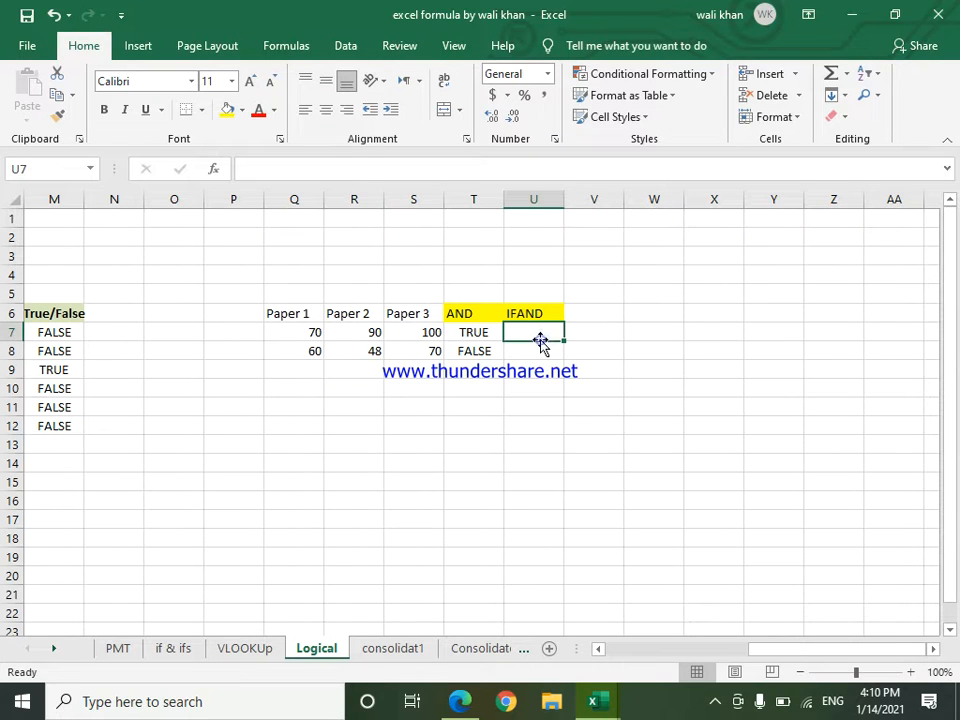
text(=if)
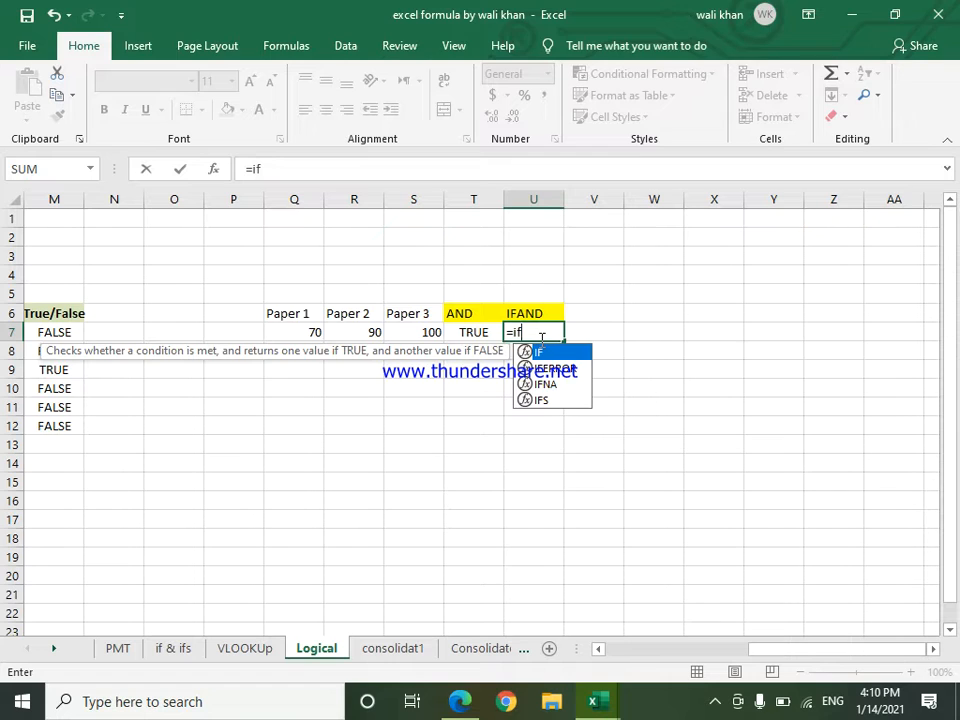
key(Tab)
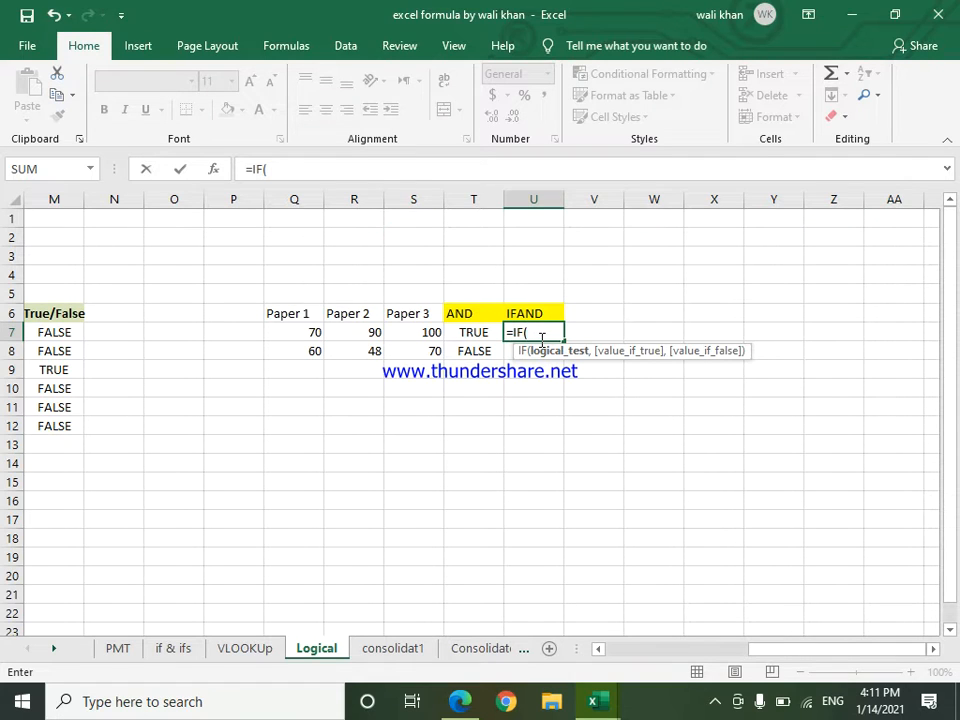
click(464, 334)
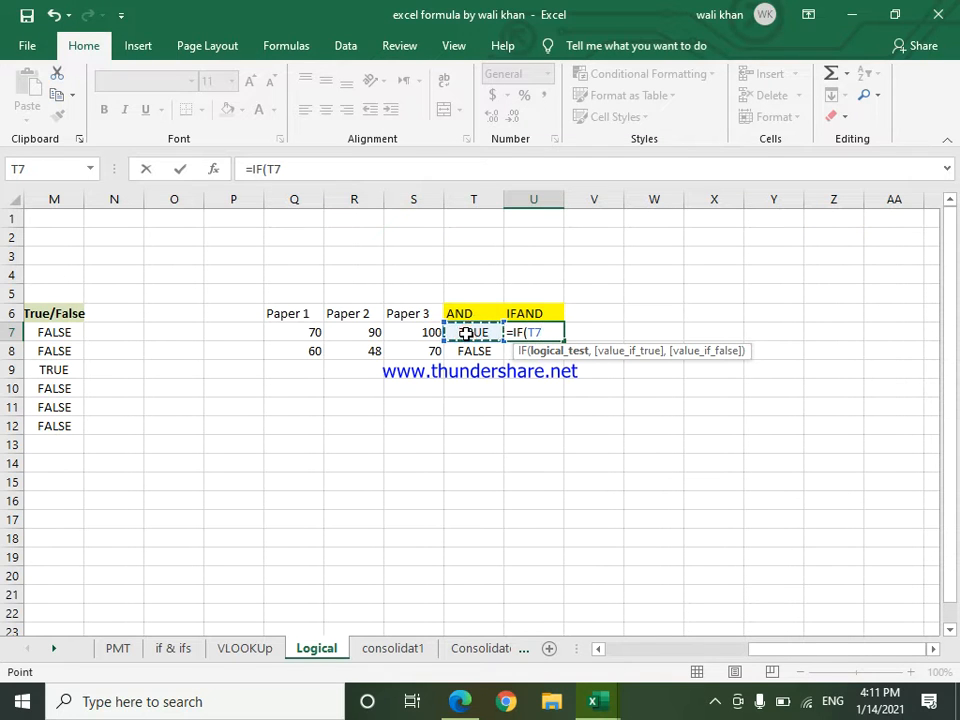
key(Escape)
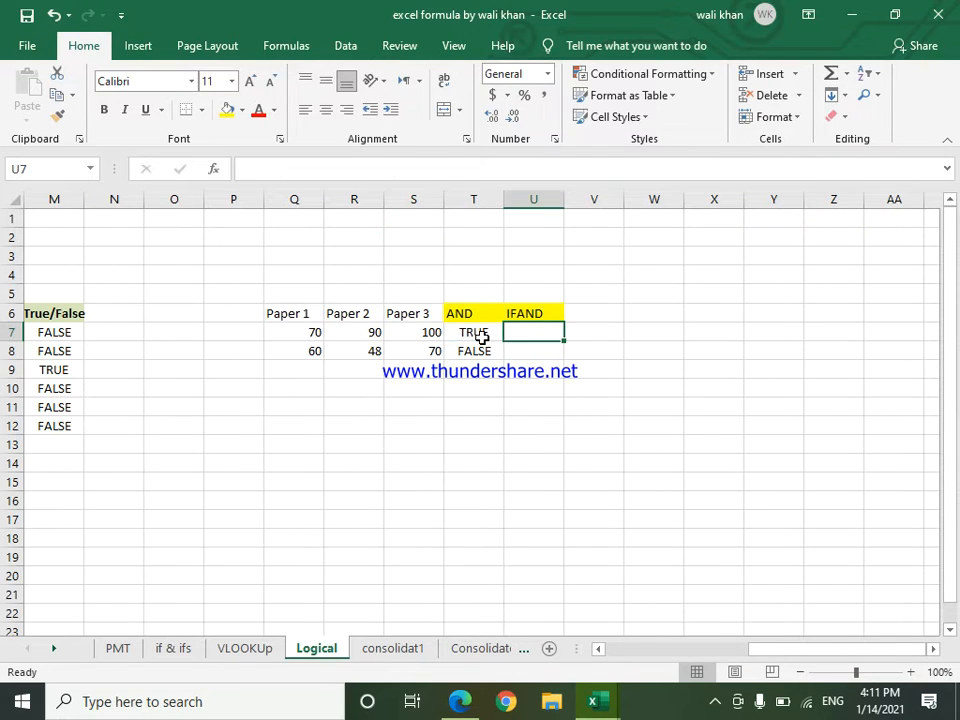
Step: Copy the expression AND(Q7>50,R7>55,S7>50) from cell T7 without its equals sign and select cell U7
double_click(480, 335)
drag(405, 166, 254, 160)
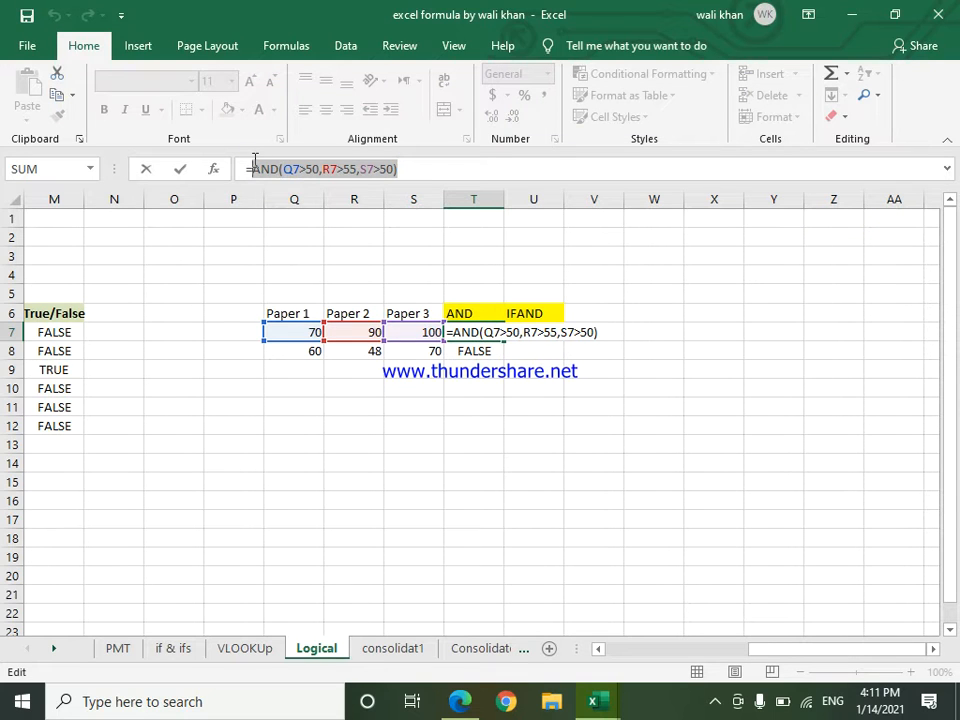
key(ctrl+c)
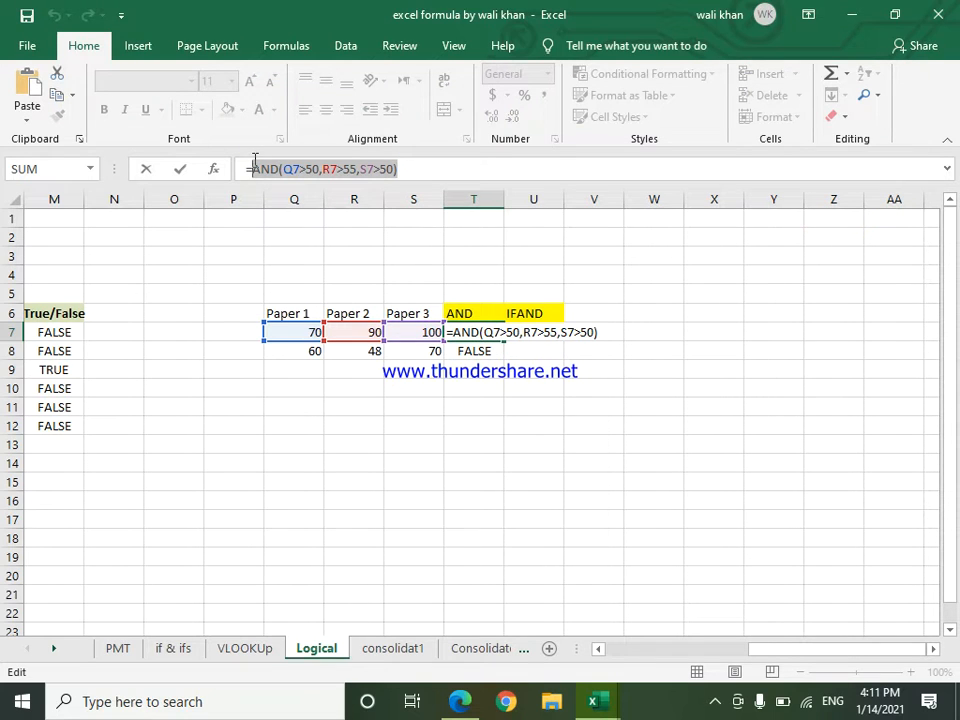
key(Escape)
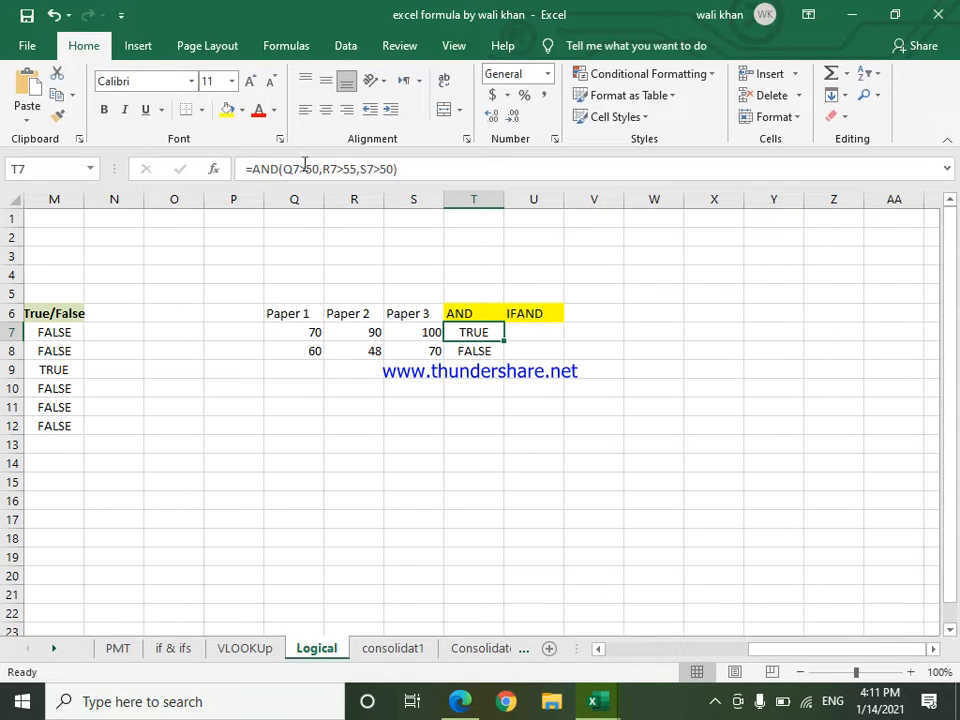
click(535, 333)
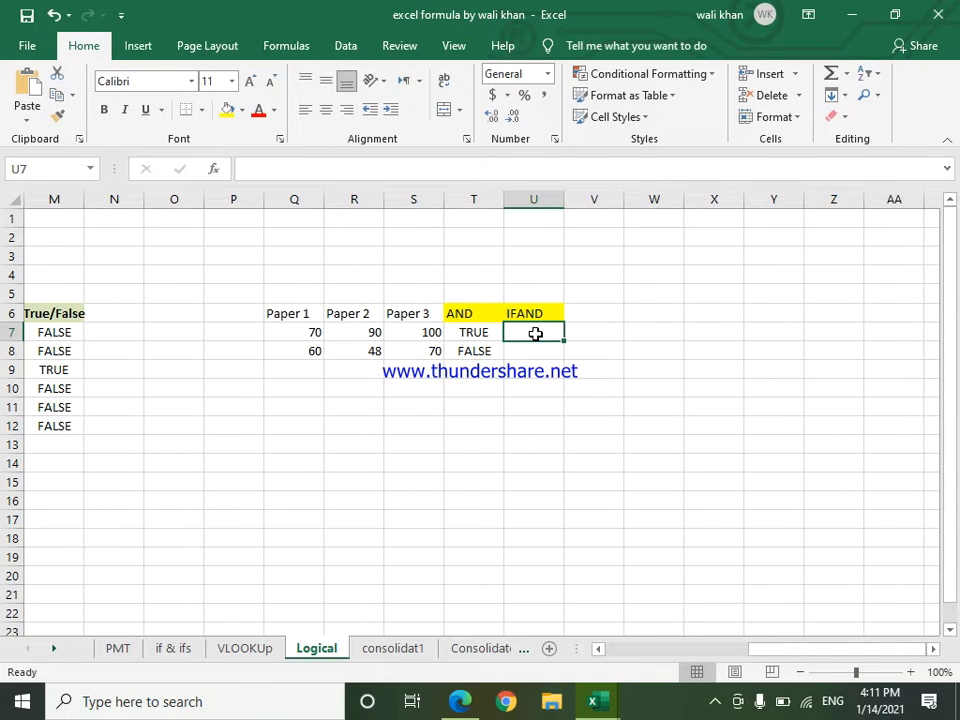
Step: Enter the formula =IF(AND(Q7>50,R7>55,S7>50),"Pass","FAIL") in cell U7, reusing the copied AND expression as the logical test
text(=if)
key(Tab)
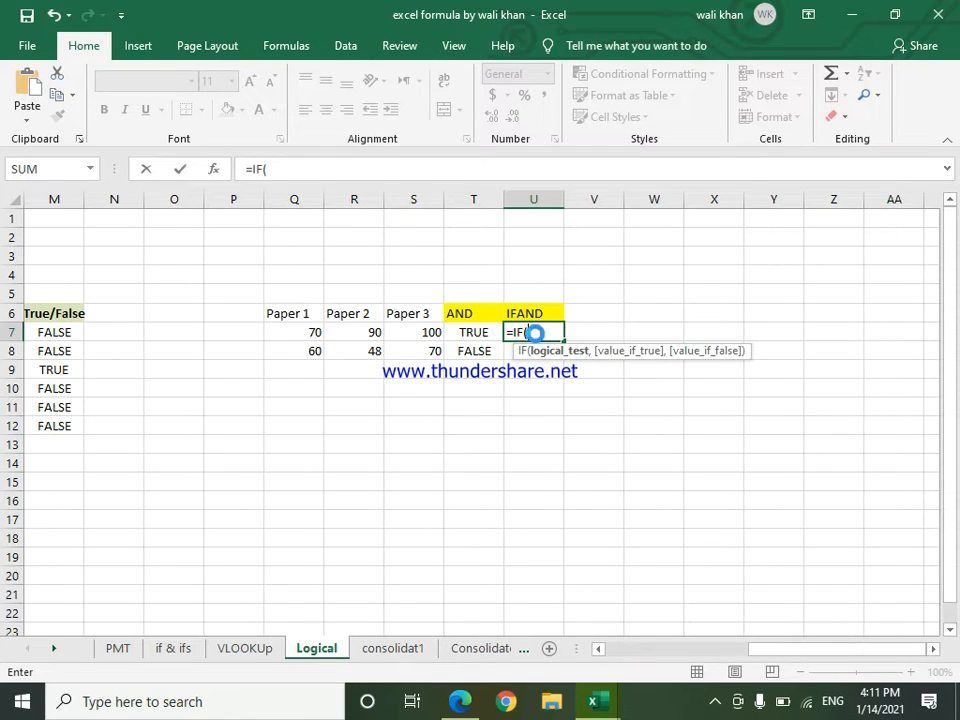
key(ctrl+v)
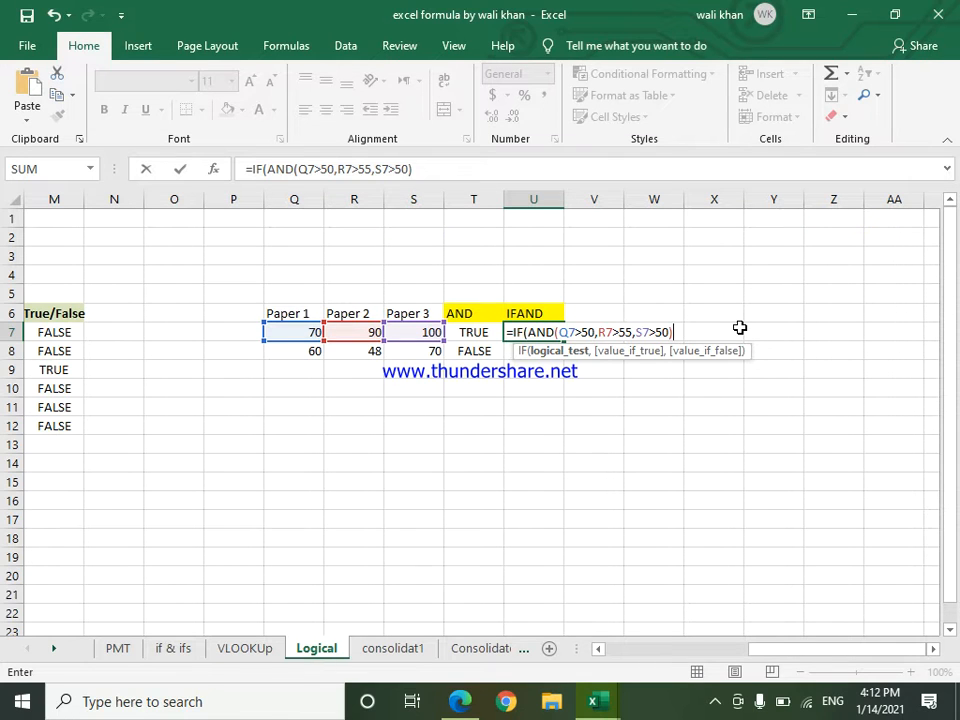
text(,)
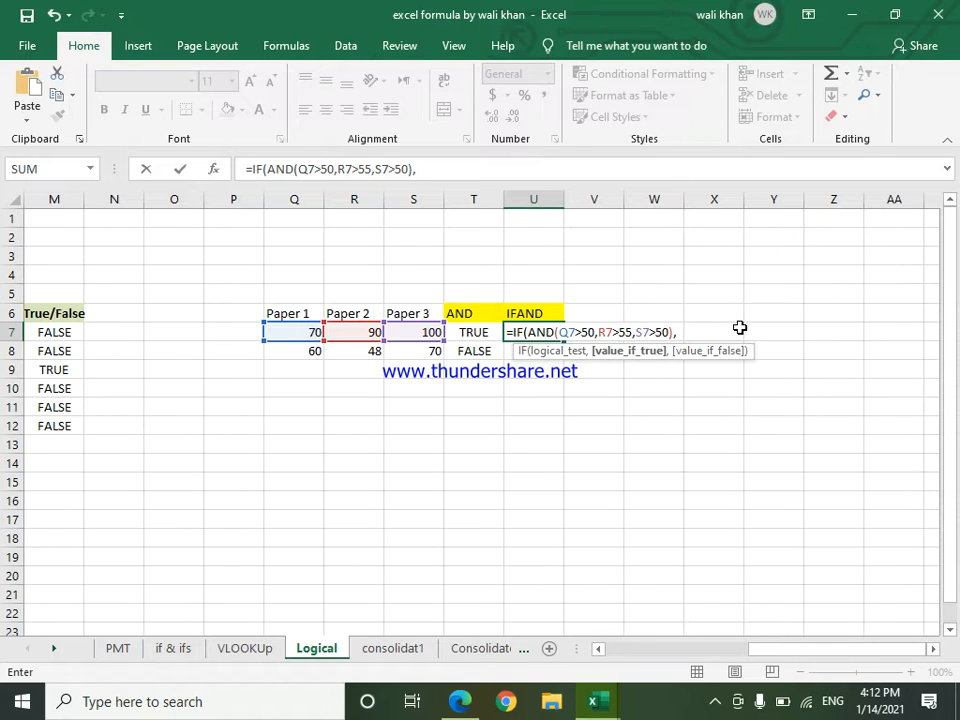
text("Pass",)
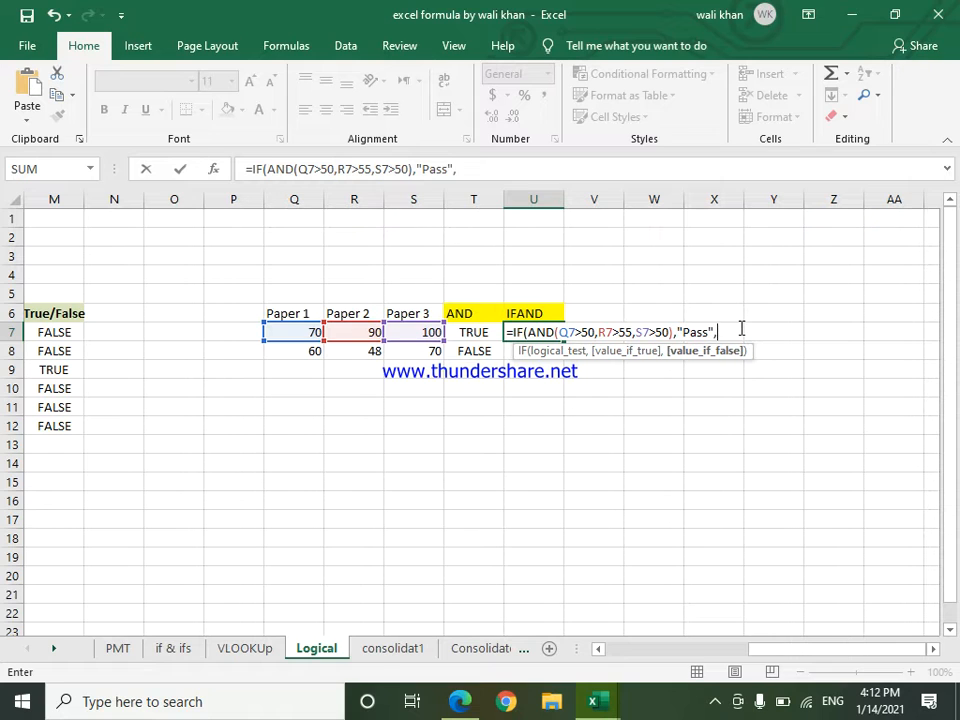
text("FAIL"))
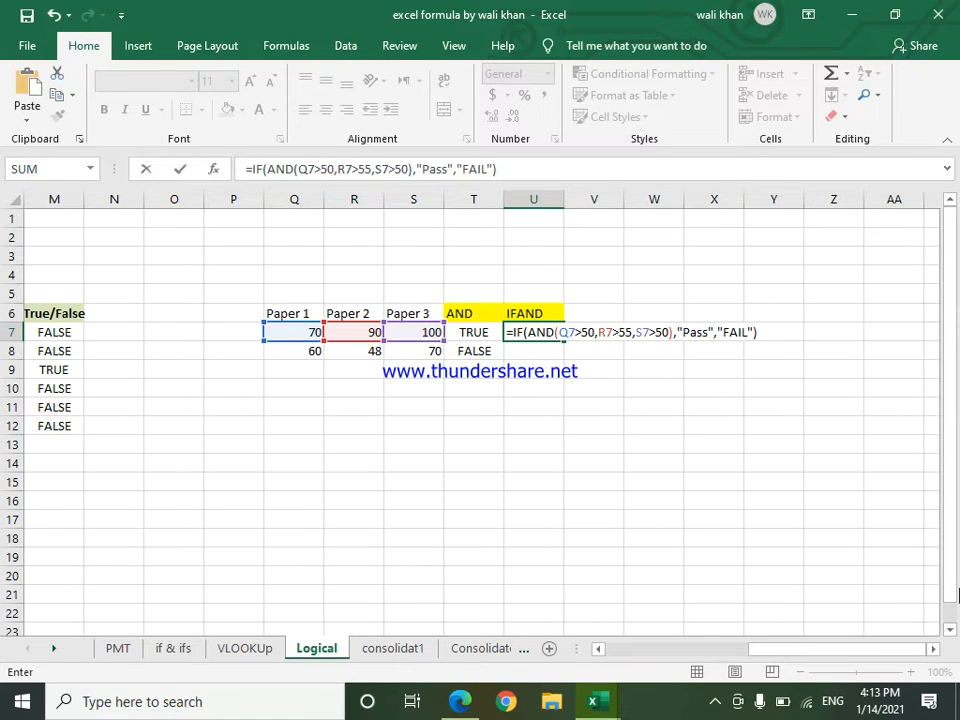
key(Return)
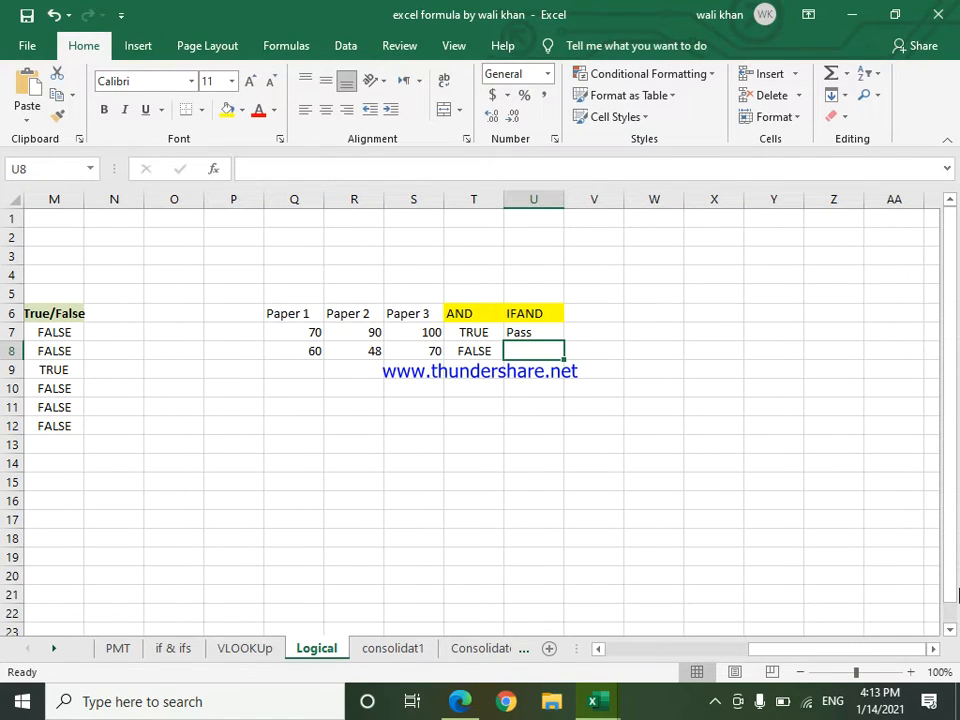
Step: Fill the IFAND formula from cell U7 down to cell U8
click(468, 352)
click(545, 330)
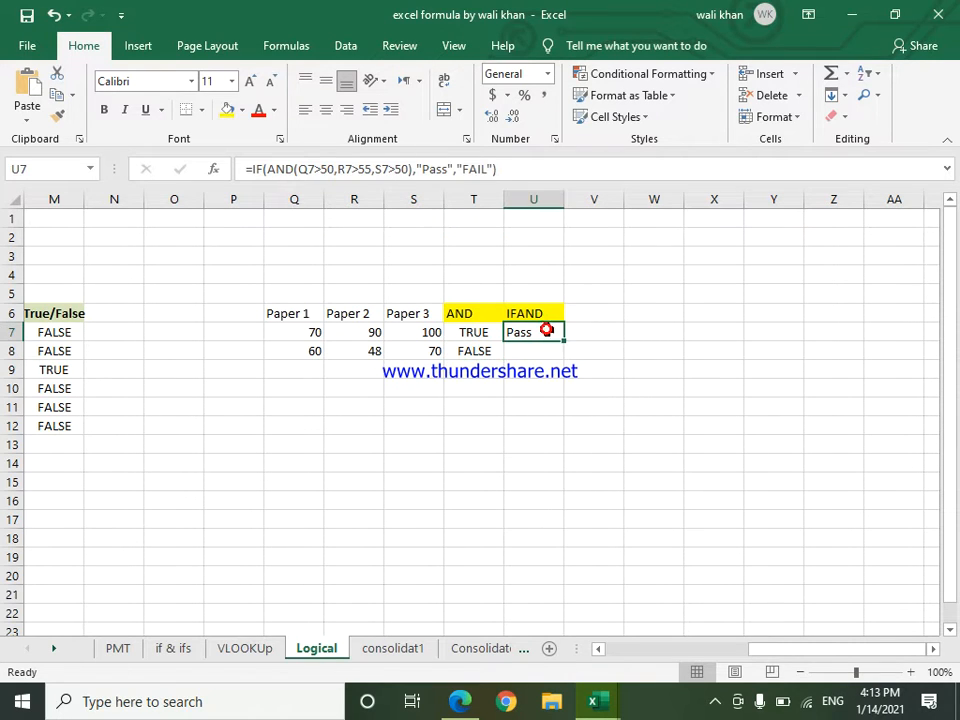
double_click(565, 342)
click(605, 336)
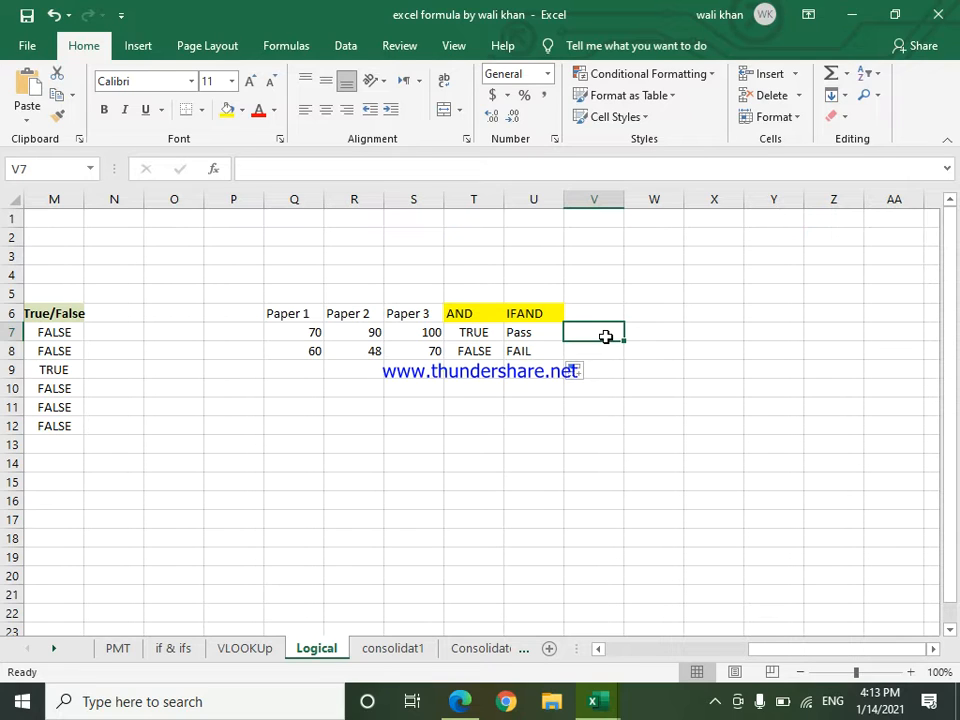
click(486, 333)
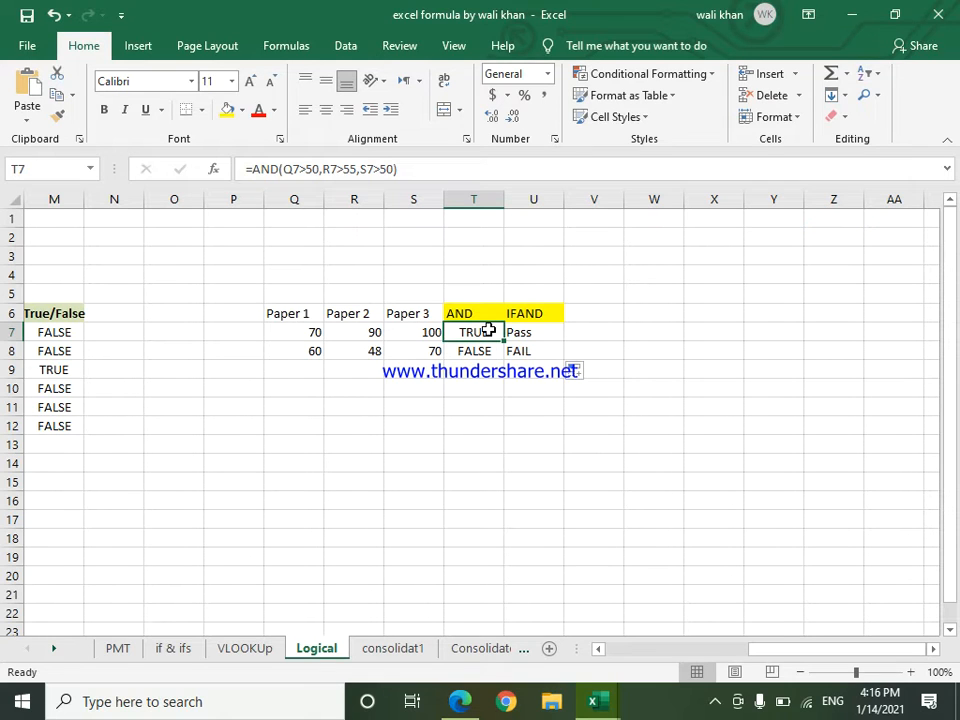
click(519, 343)
click(519, 348)
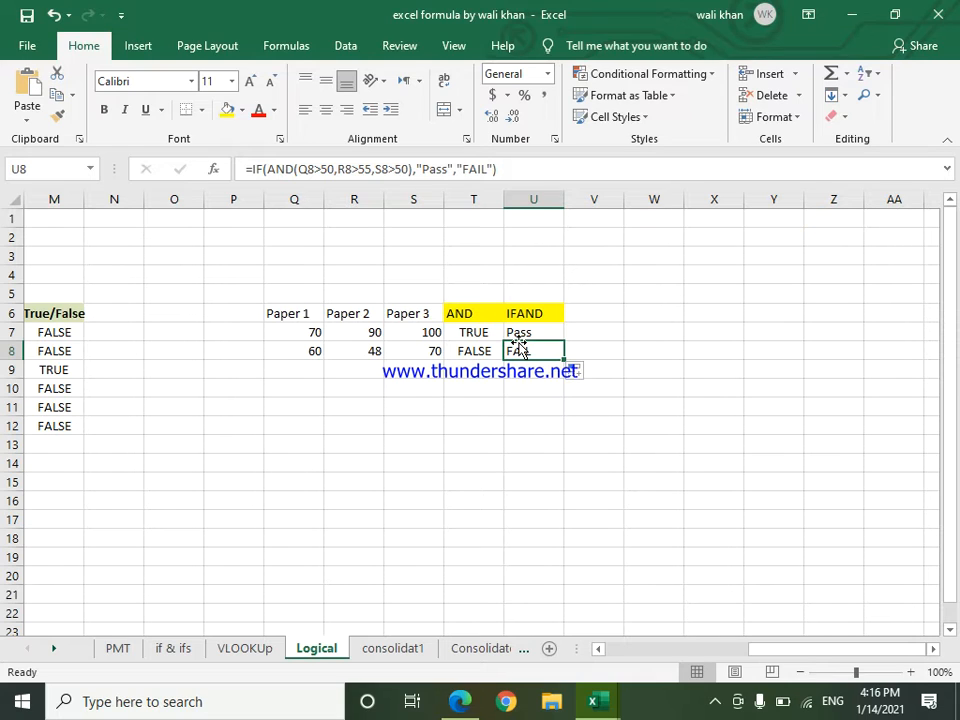
click(598, 312)
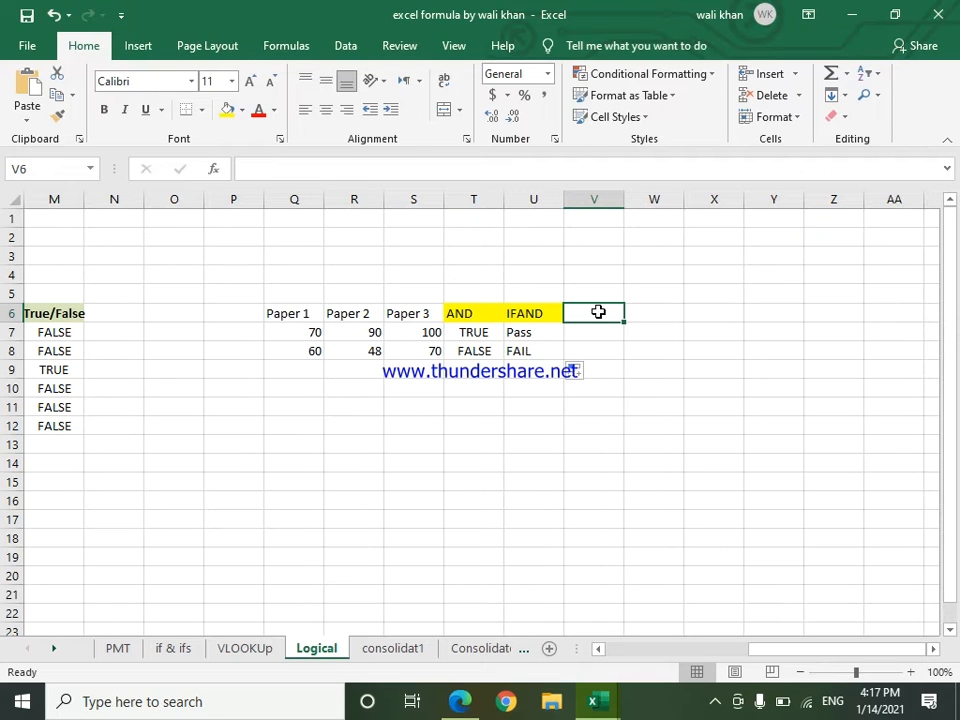
key(Left)
key(Left)
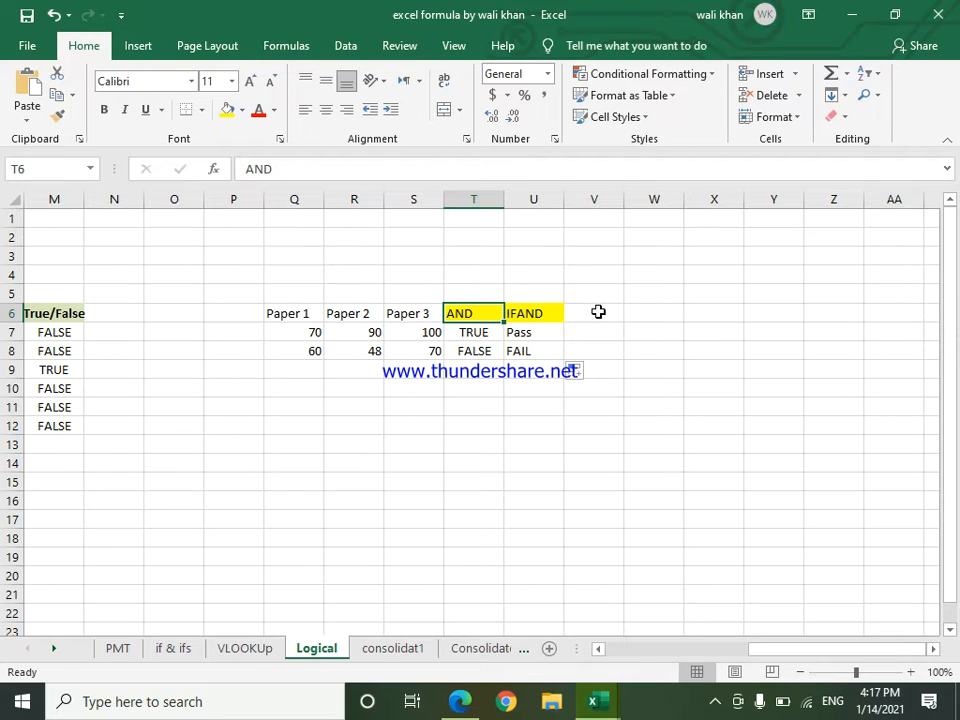
double_click(598, 312)
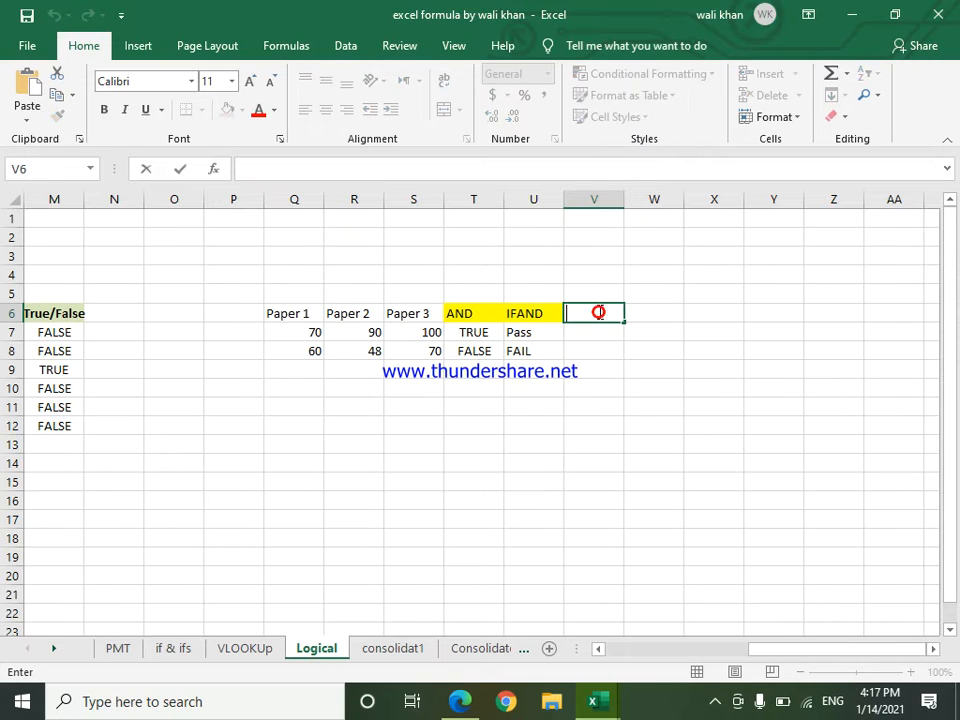
double_click(598, 407)
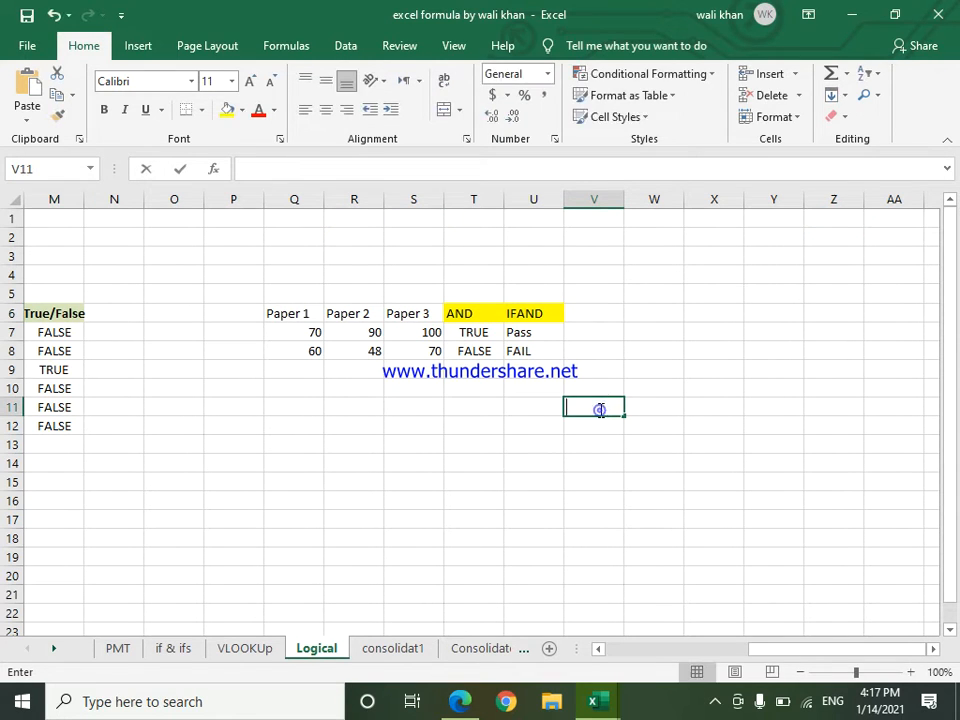
Step: Enter the heading "OR" in cell V6 and give that cell a yellow fill
click(595, 315)
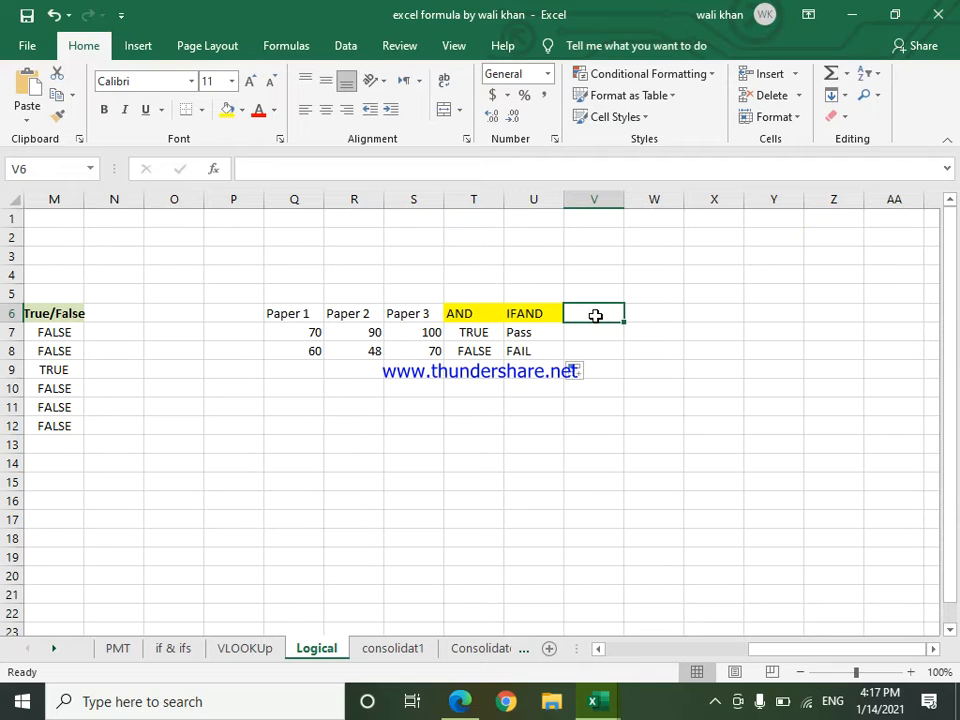
text(OR)
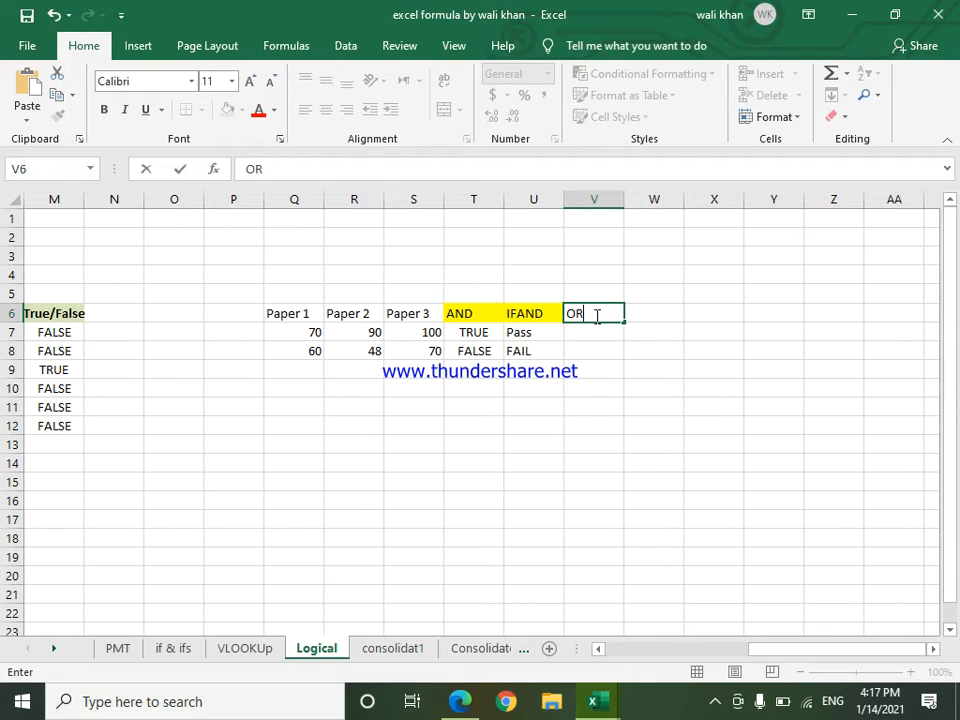
key(Return)
click(595, 311)
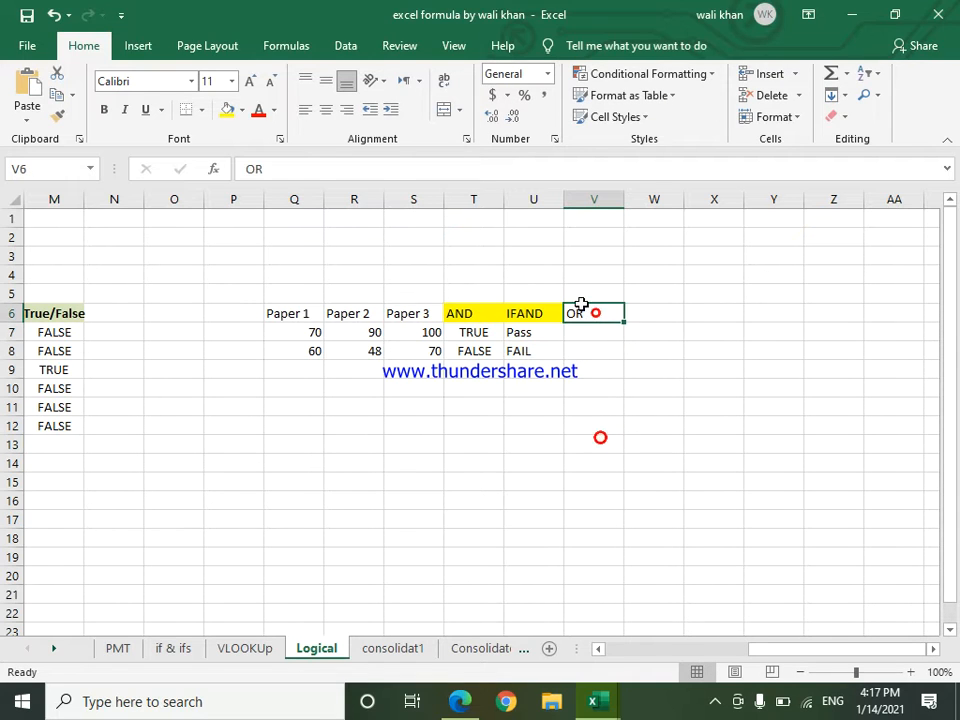
click(228, 110)
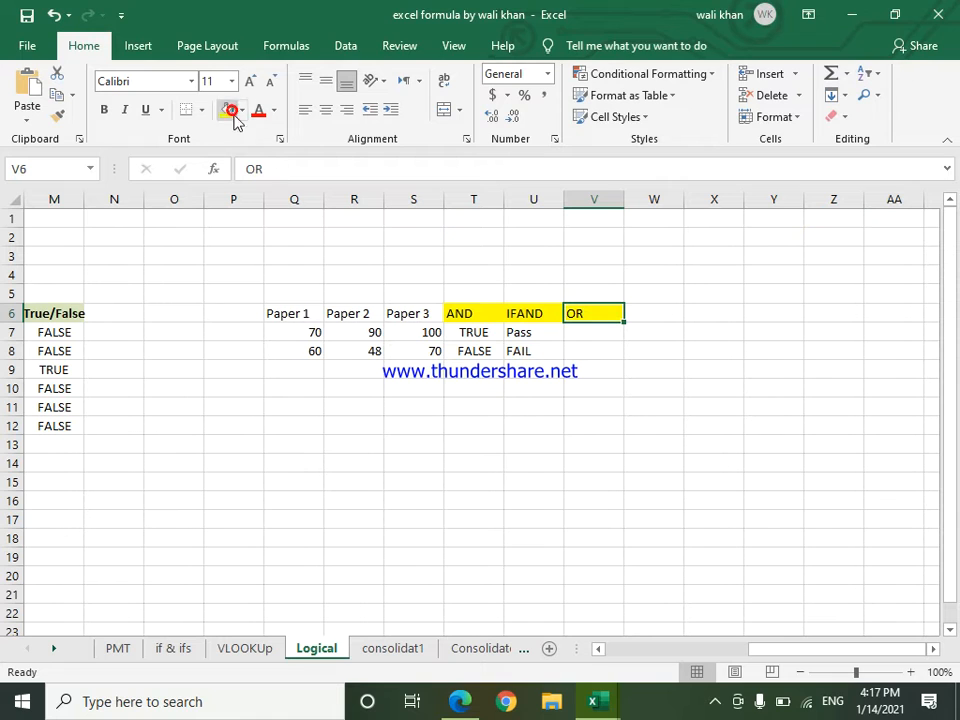
Step: Begin an OR formula in cell V7 with the Paper 1 condition Q7>50
double_click(585, 334)
text(=or)
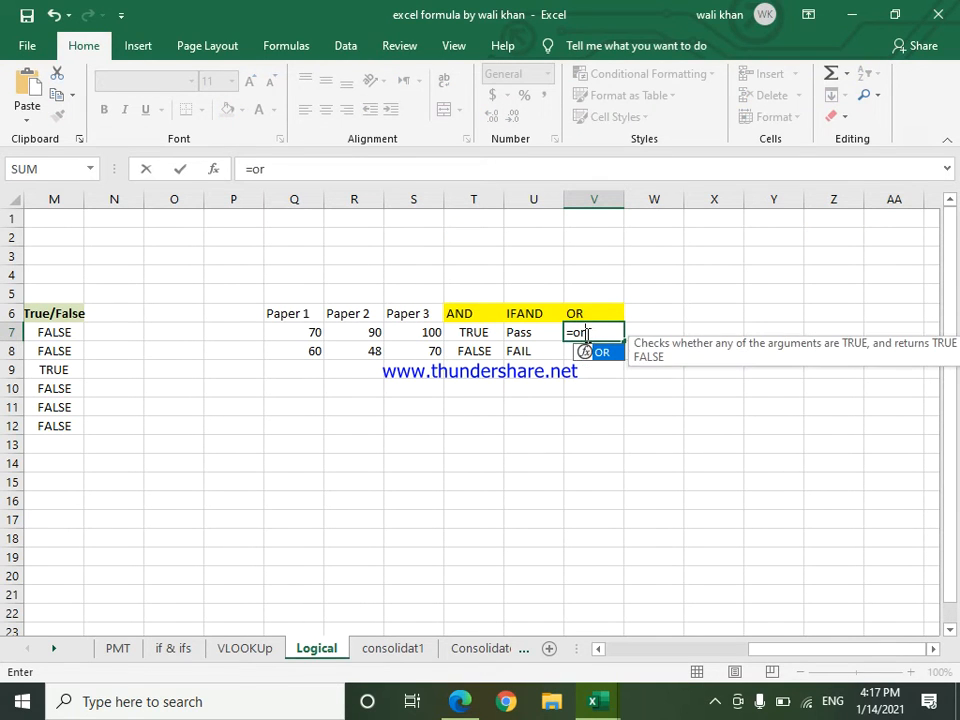
key(Tab)
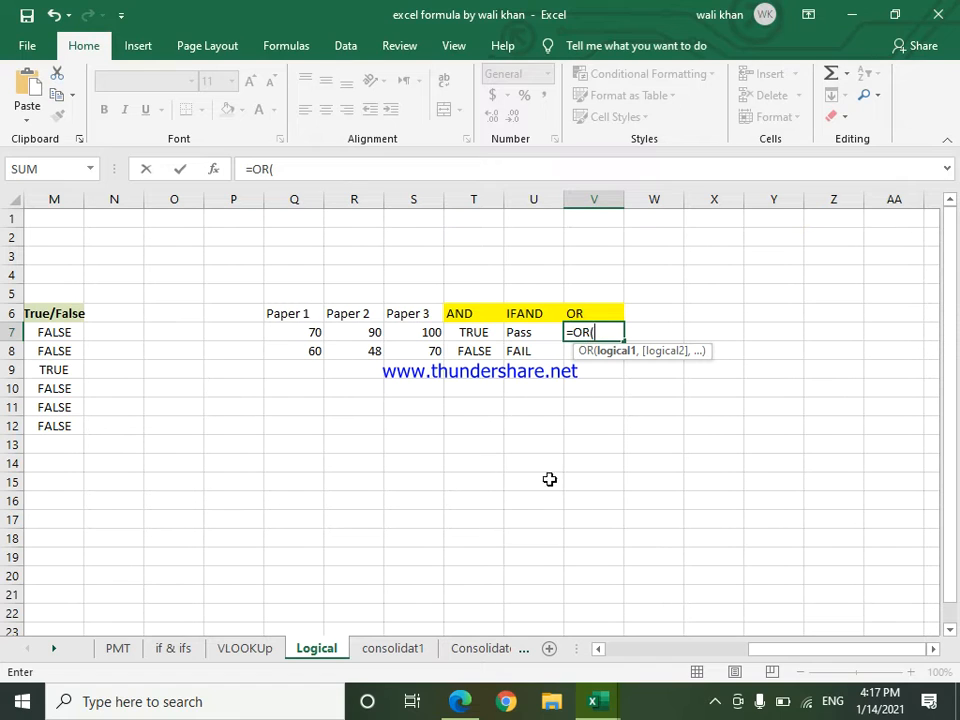
click(298, 332)
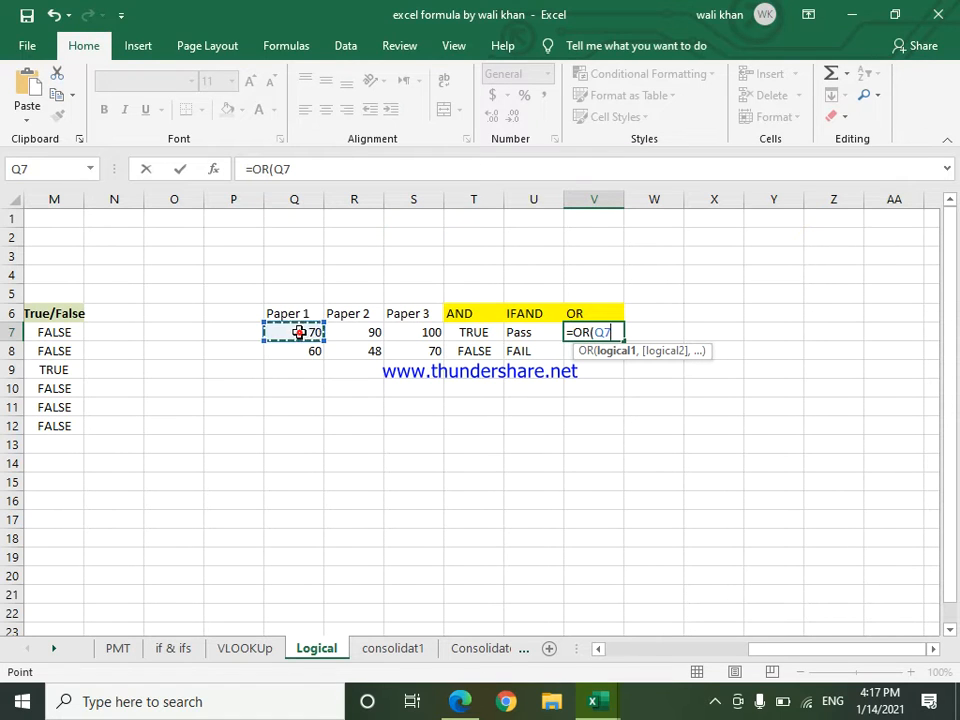
text(>50,)
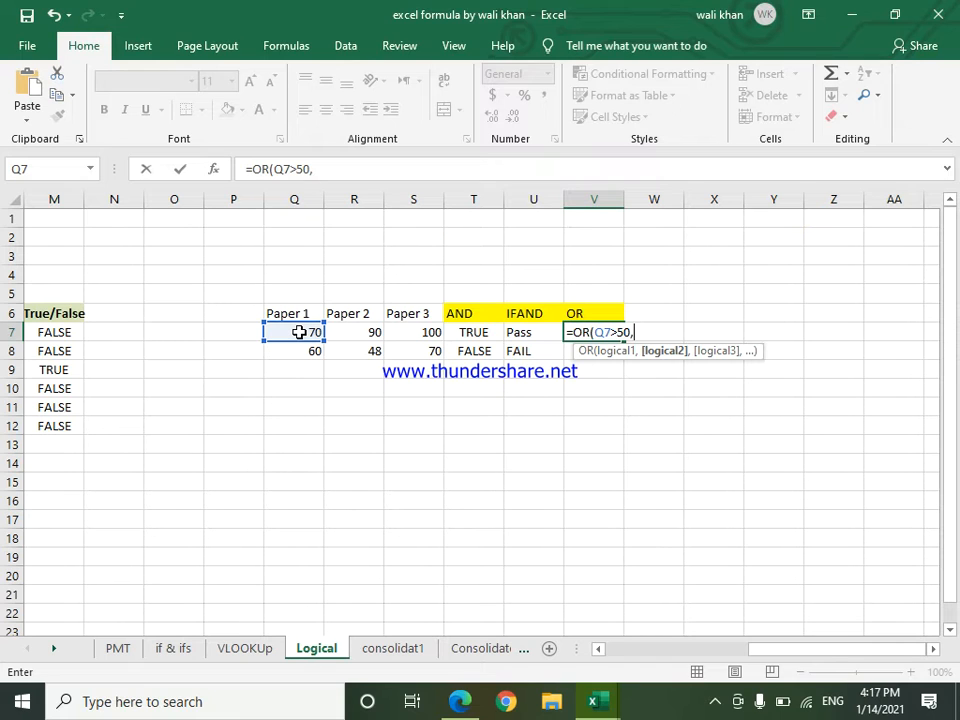
Step: Complete the OR formula in cell V7 with the Paper 2 and Paper 3 conditions R7>50 and S7>50
click(373, 338)
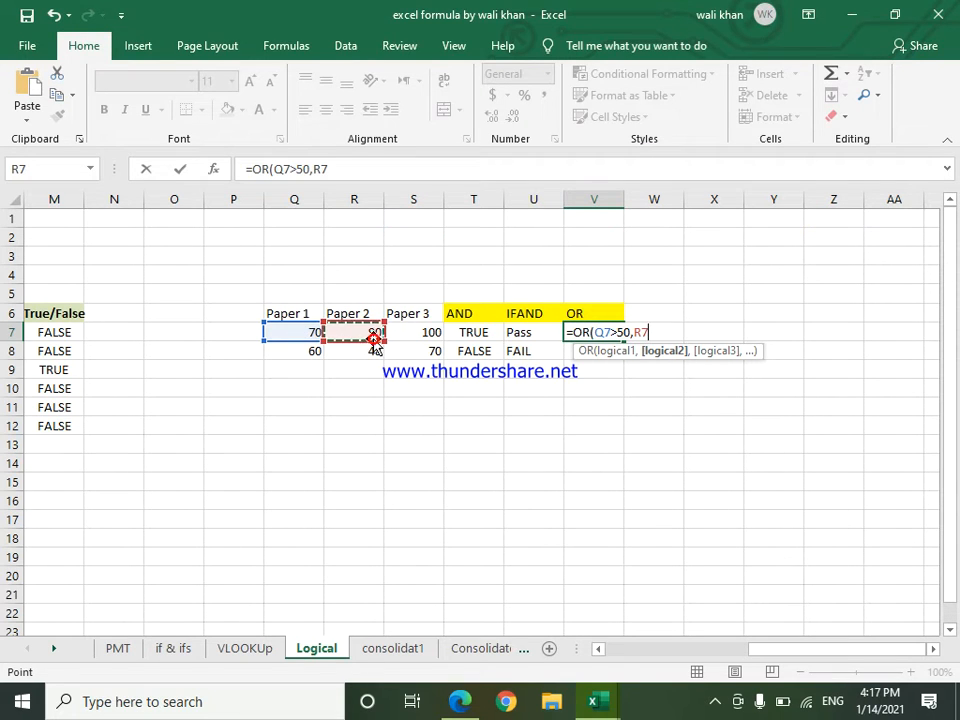
text(>50)
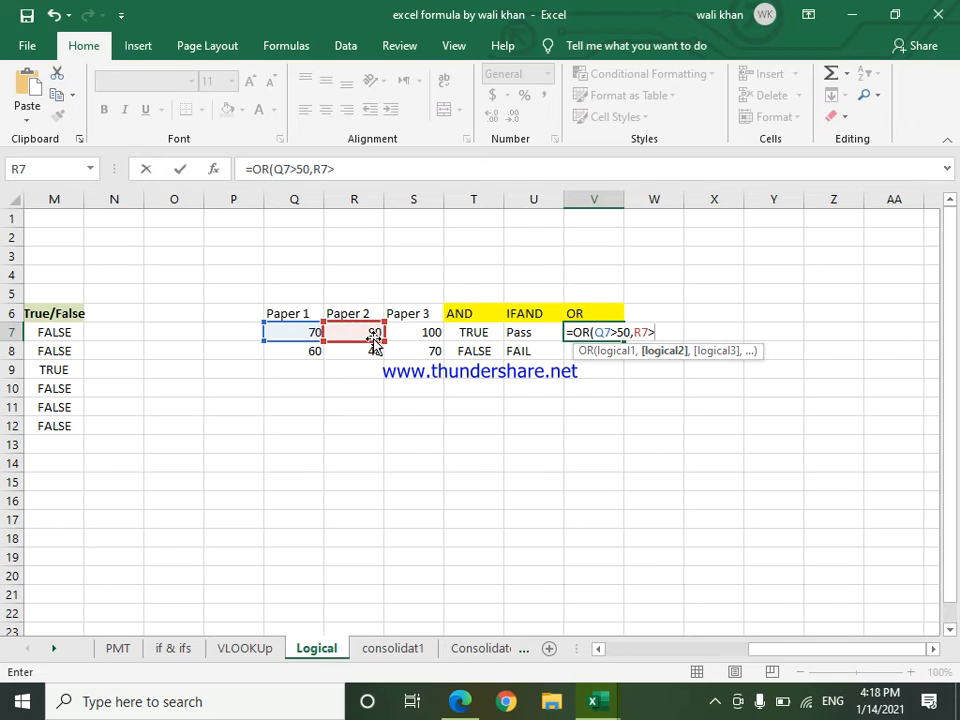
text(<)
key(BackSpace)
text(,)
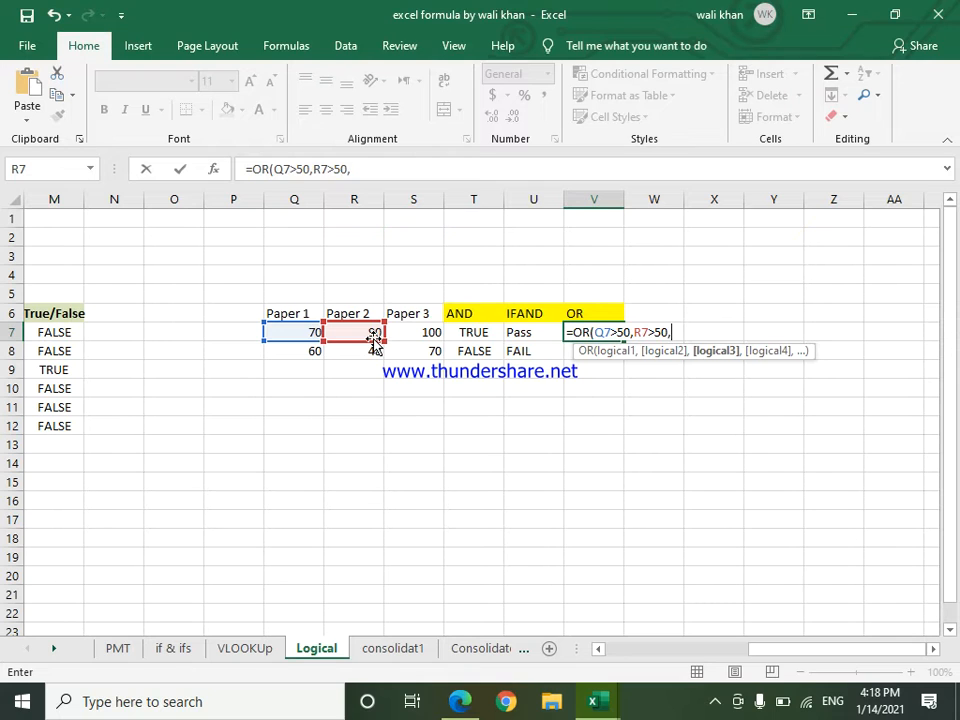
click(431, 331)
text(>5)
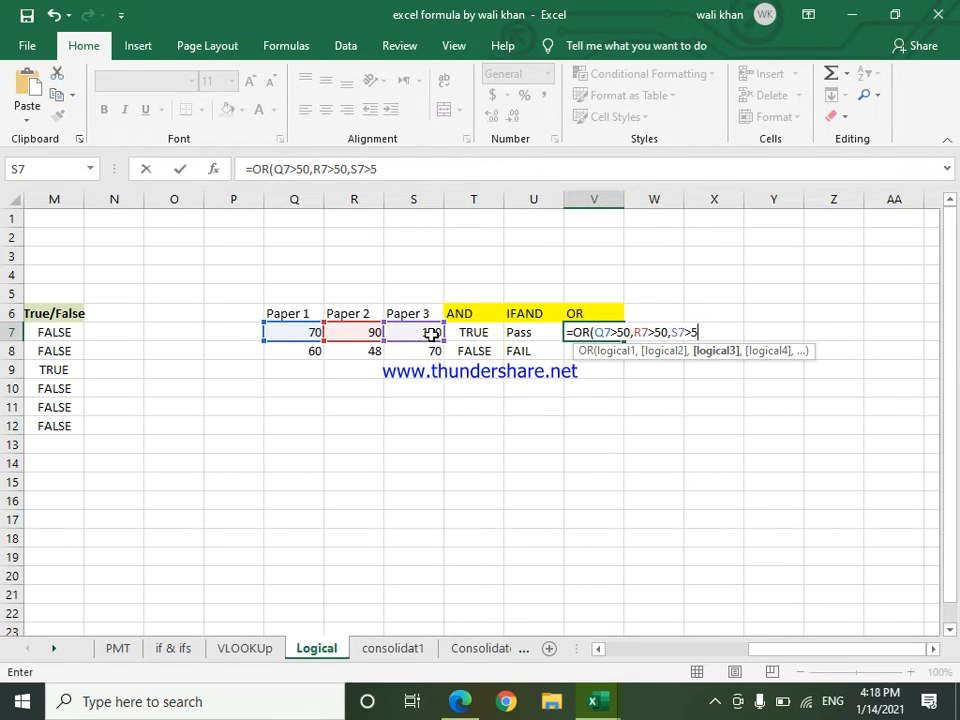
text(0))
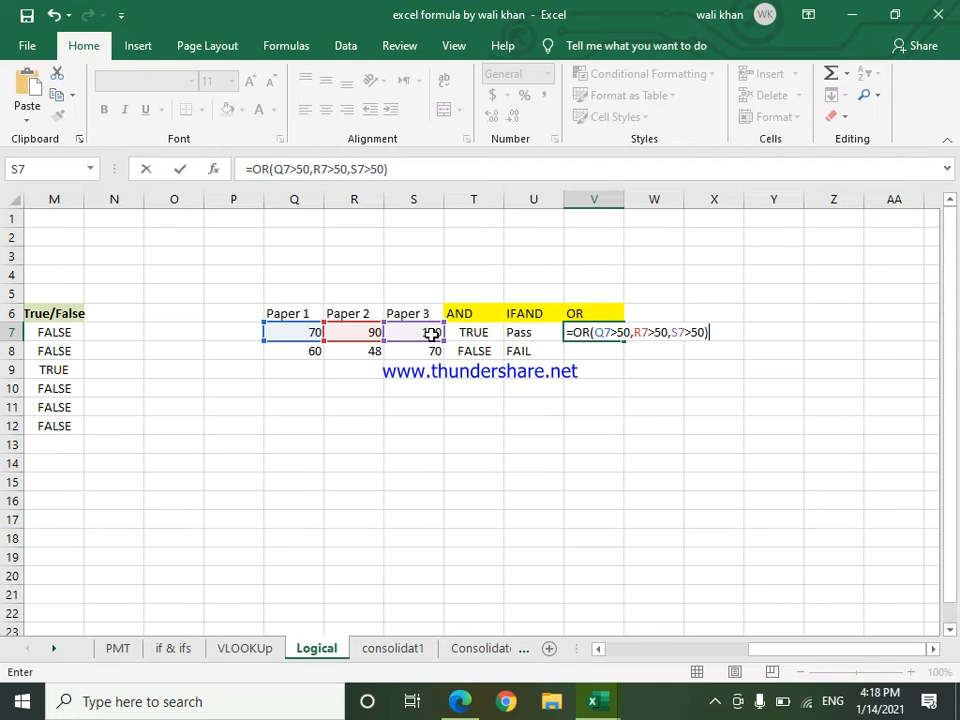
key(Return)
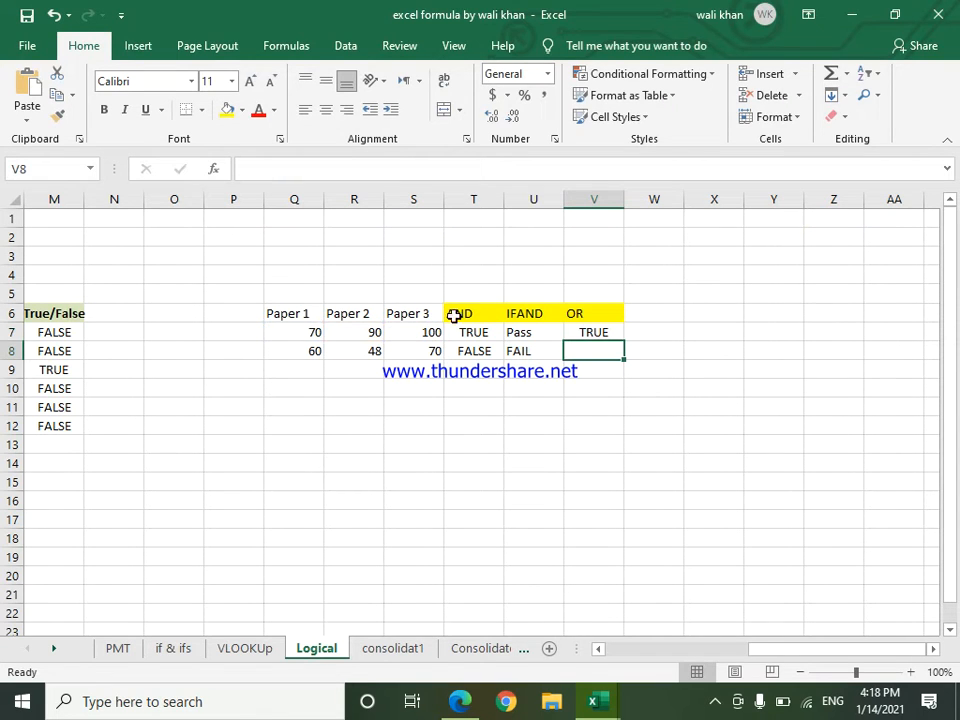
Step: Fill the OR formula from cell V7 down to cell V8
click(598, 331)
drag(624, 339, 625, 343)
click(571, 407)
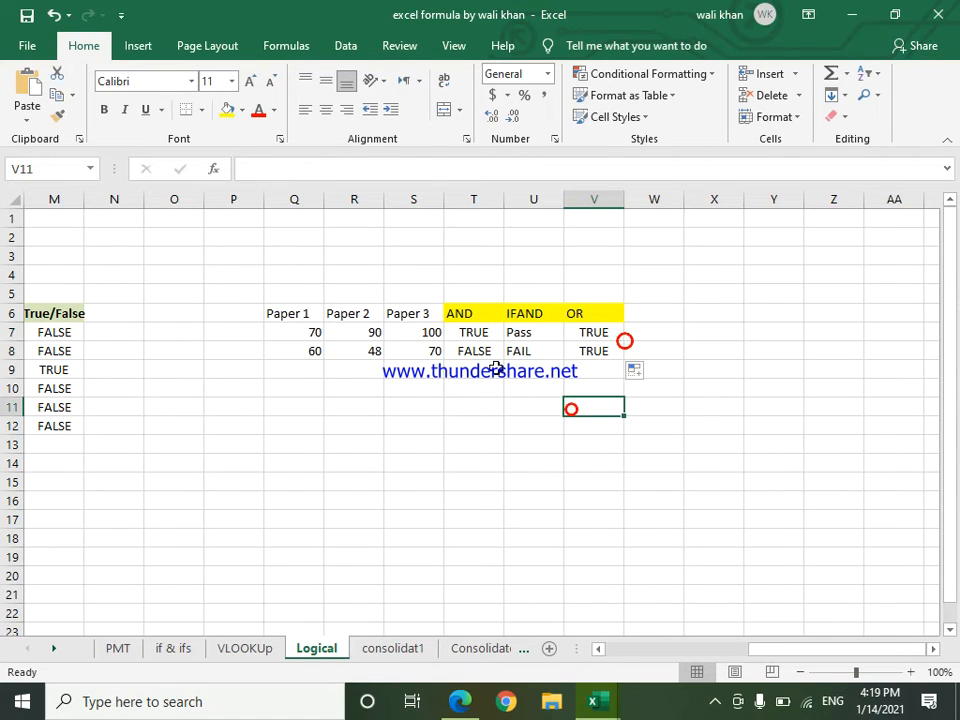
Step: Change the Paper 3 mark in cell S8 to 48
click(487, 351)
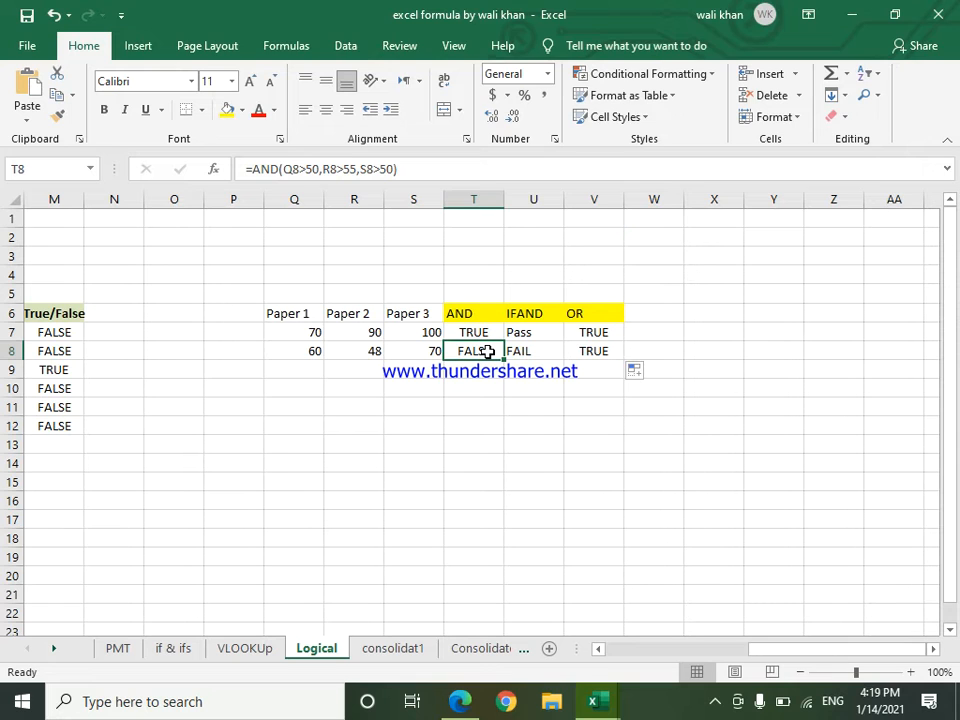
click(442, 351)
click(435, 348)
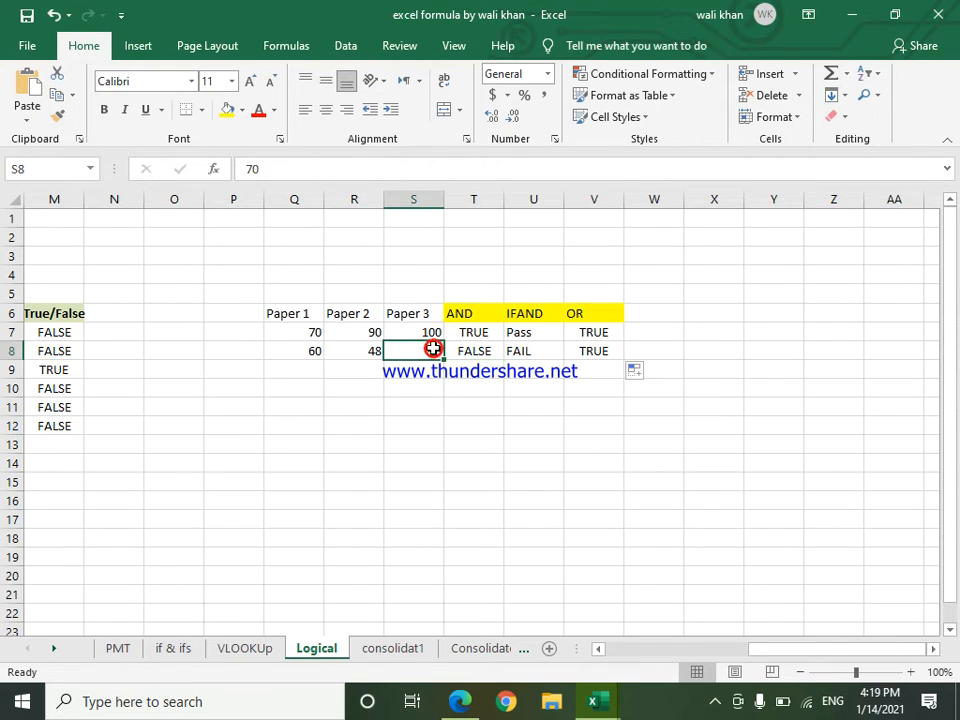
text(48)
key(Return)
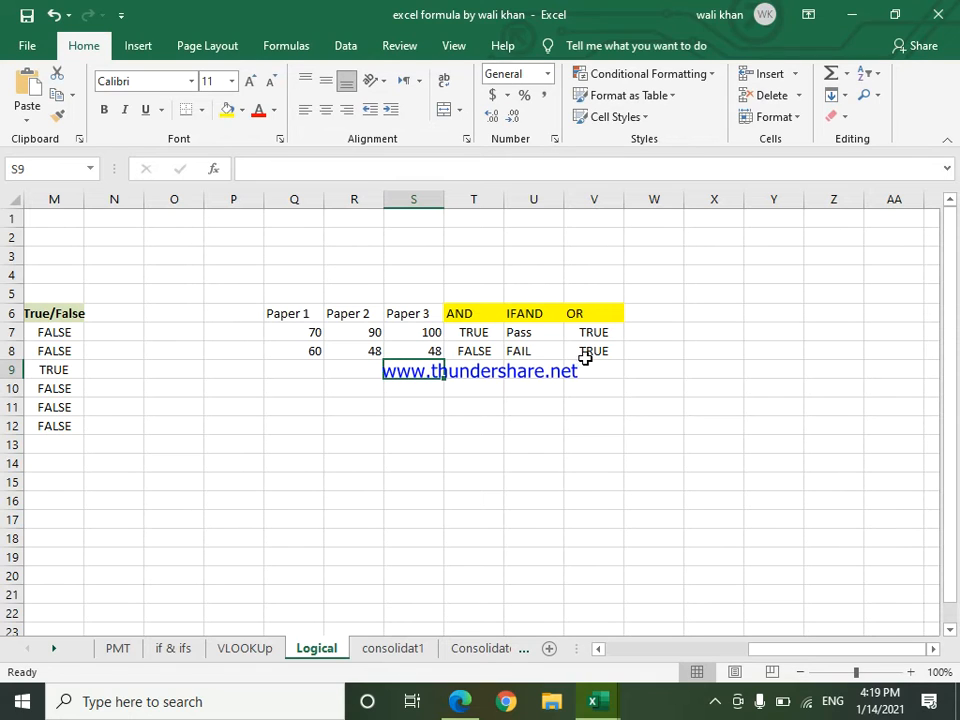
Step: Change the Paper 1 mark in cell Q8 to 48
click(311, 357)
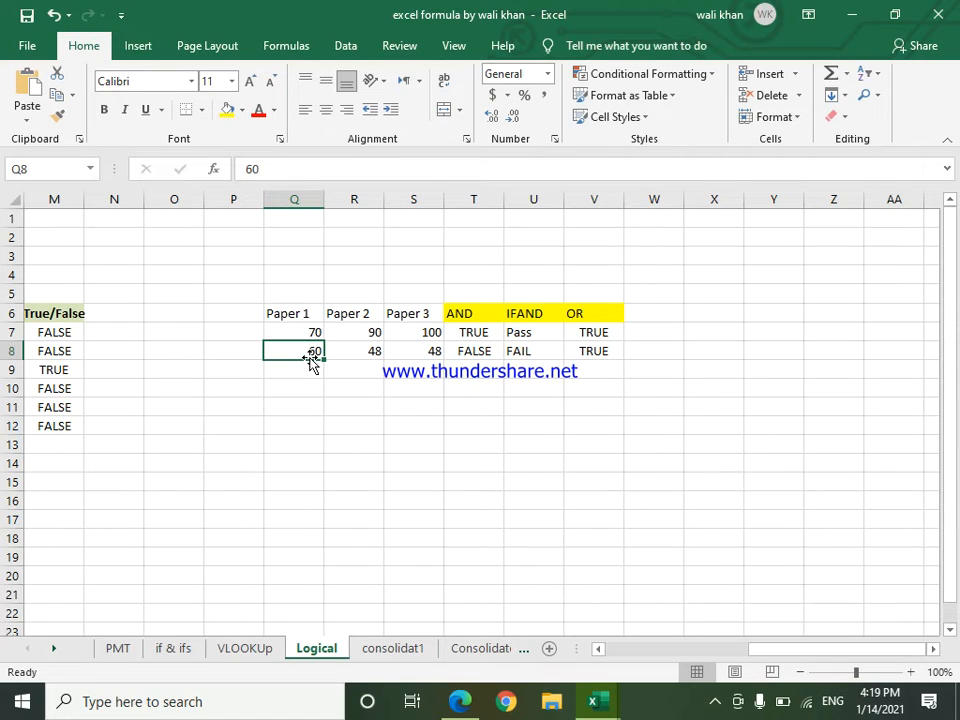
text(48)
key(Return)
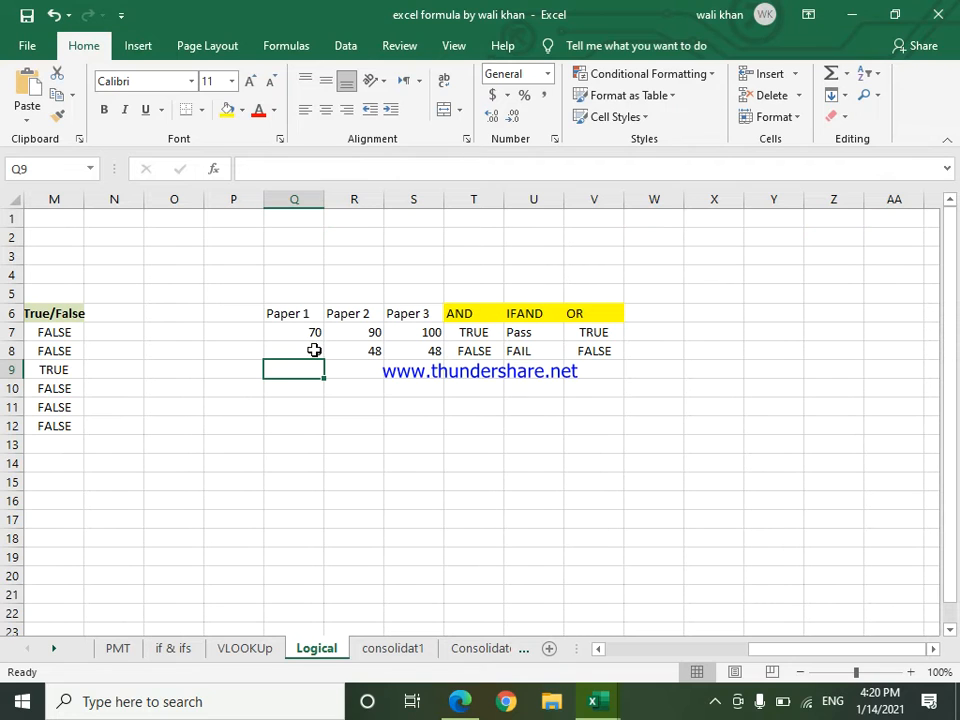
Step: Change the Paper 1 mark in cell Q8 to 50
double_click(314, 350)
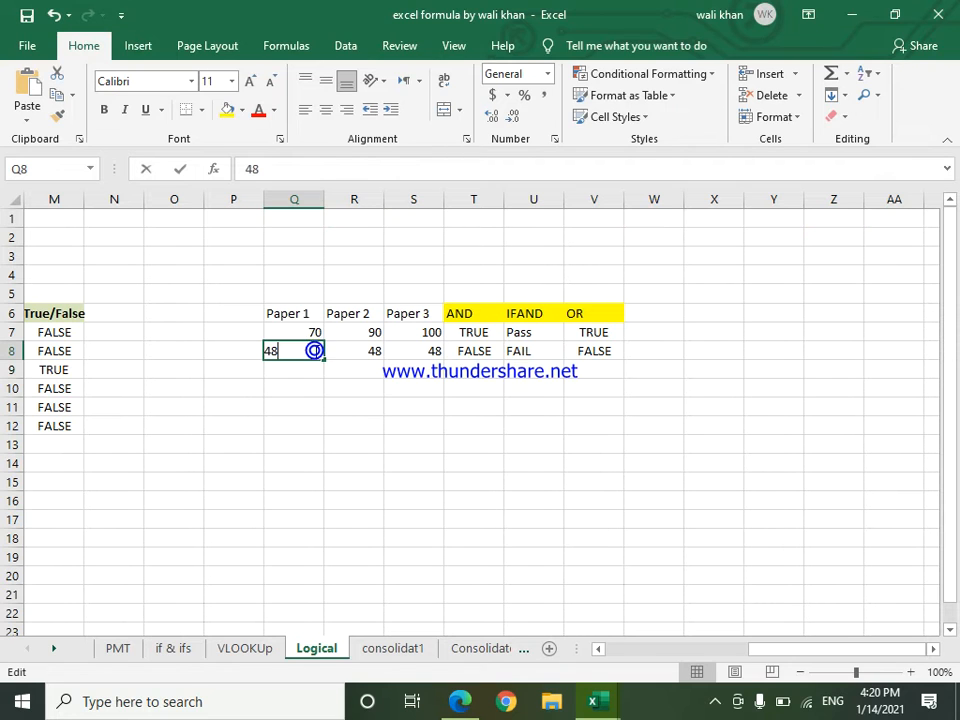
click(314, 426)
click(301, 355)
text(50)
key(Return)
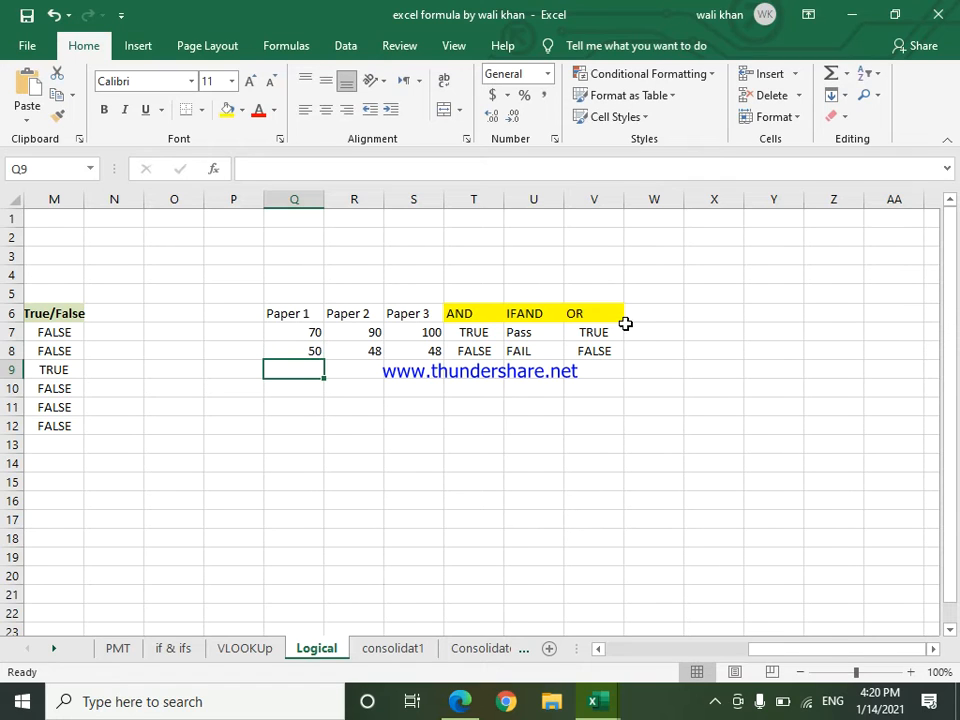
Step: Raise the Paper 1 mark in cell Q8 to 55
click(311, 349)
text(55)
key(Return)
Step: Enter the heading "IfOr" in cell W6, beside the OR heading
click(635, 317)
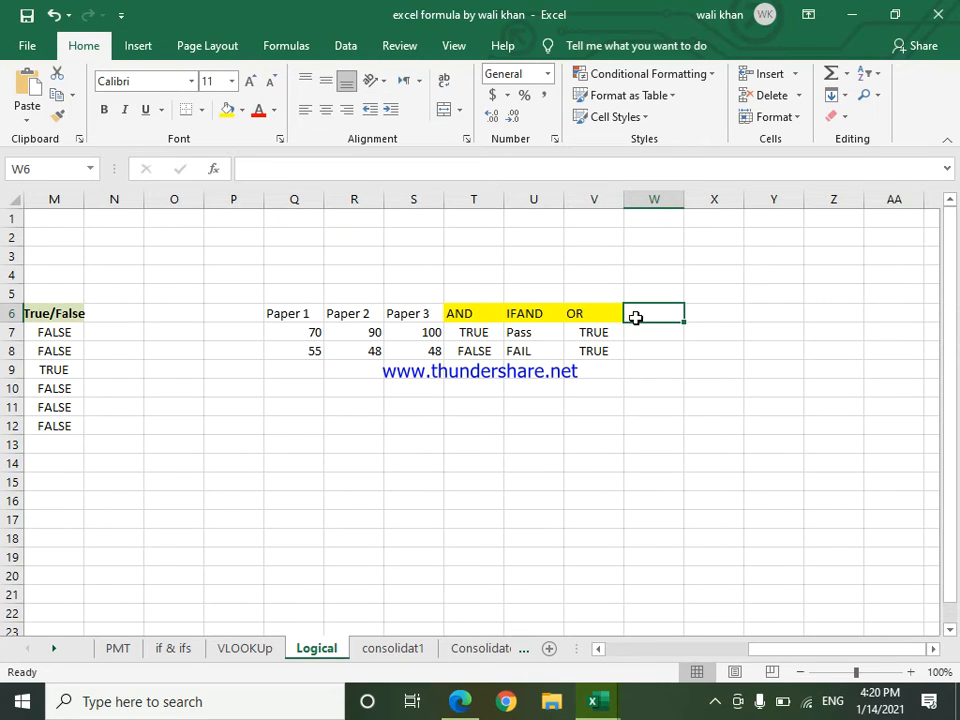
text(IfOr)
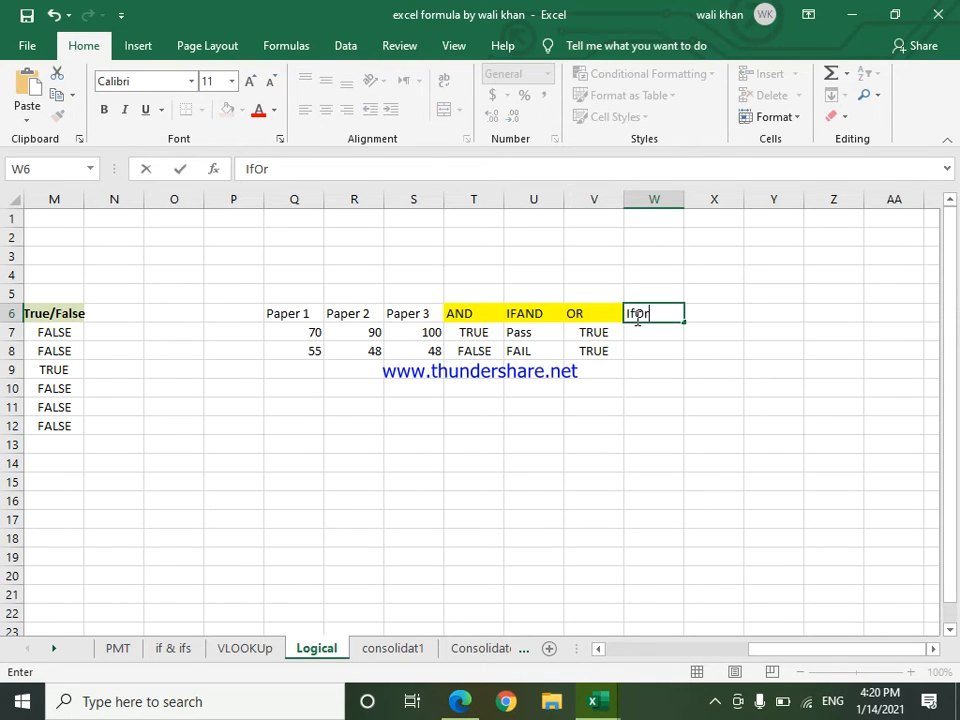
click(675, 445)
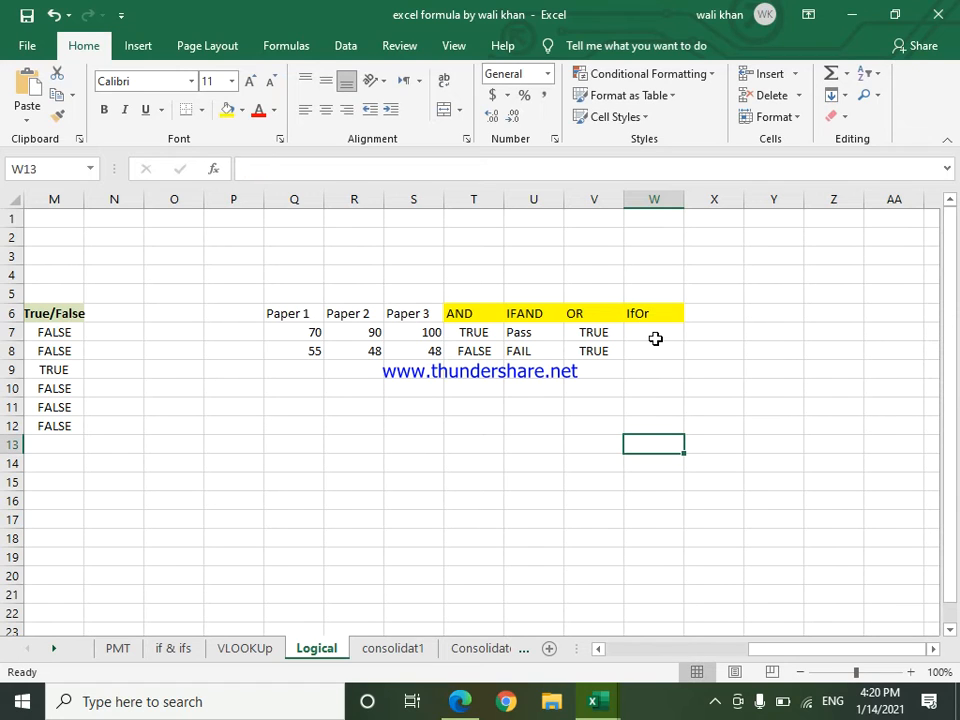
Step: Begin an IF formula with a nested OR function in cell W7, using Q7>50 as the first condition
click(650, 329)
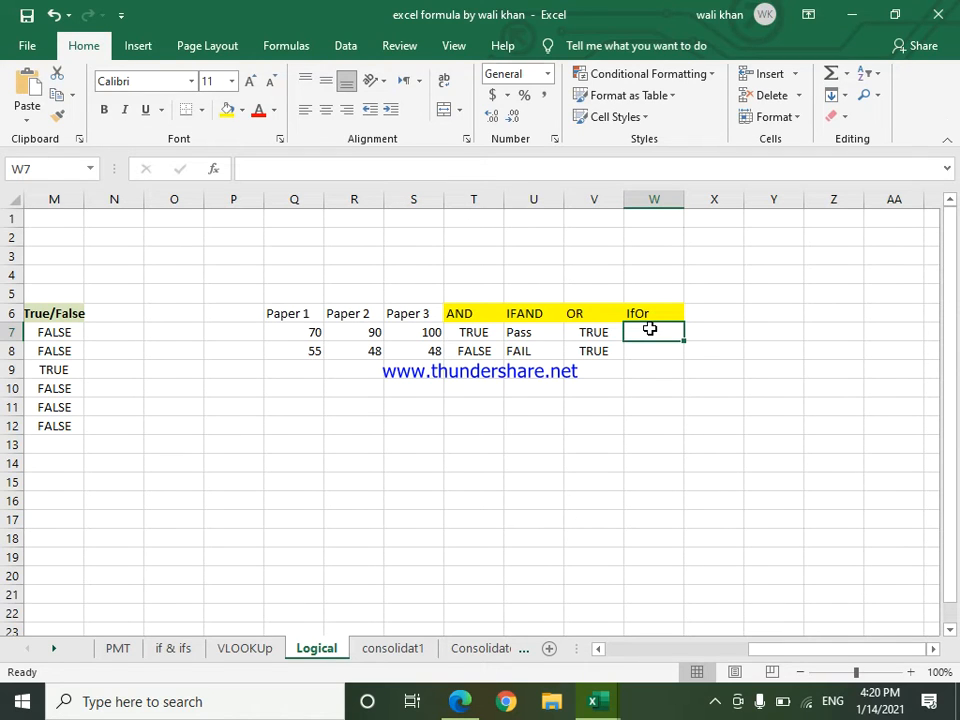
text(=if)
key(Tab)
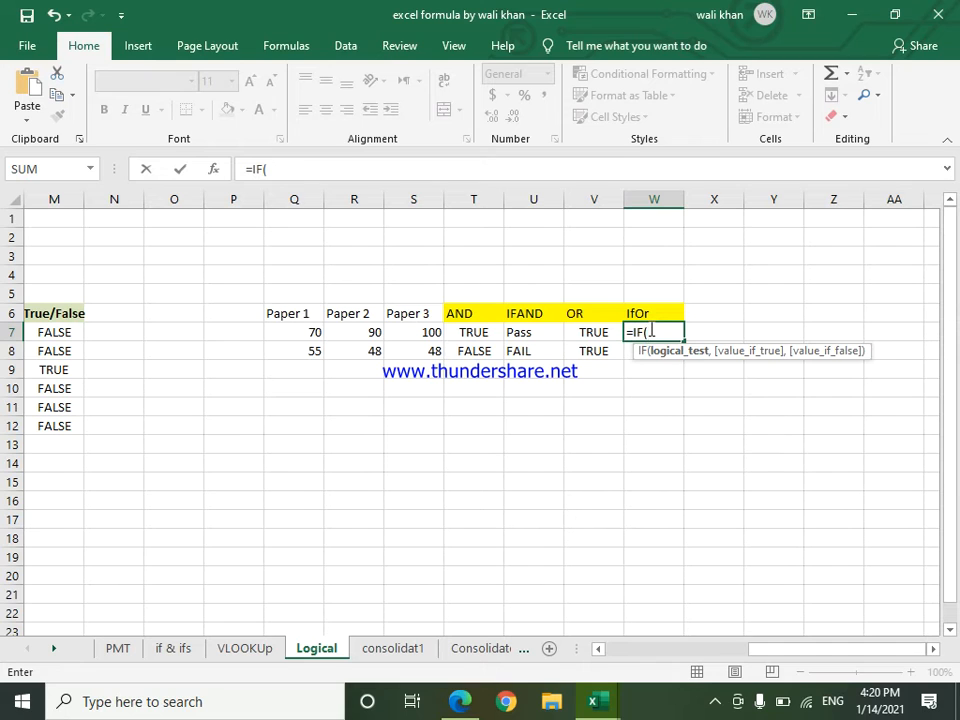
text(or)
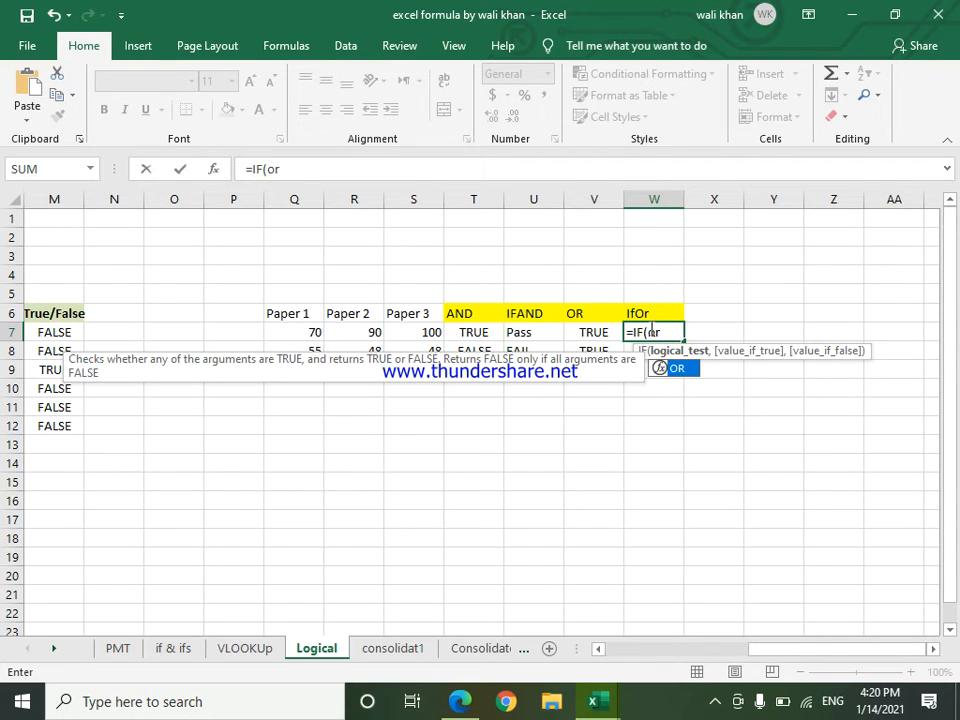
text(()
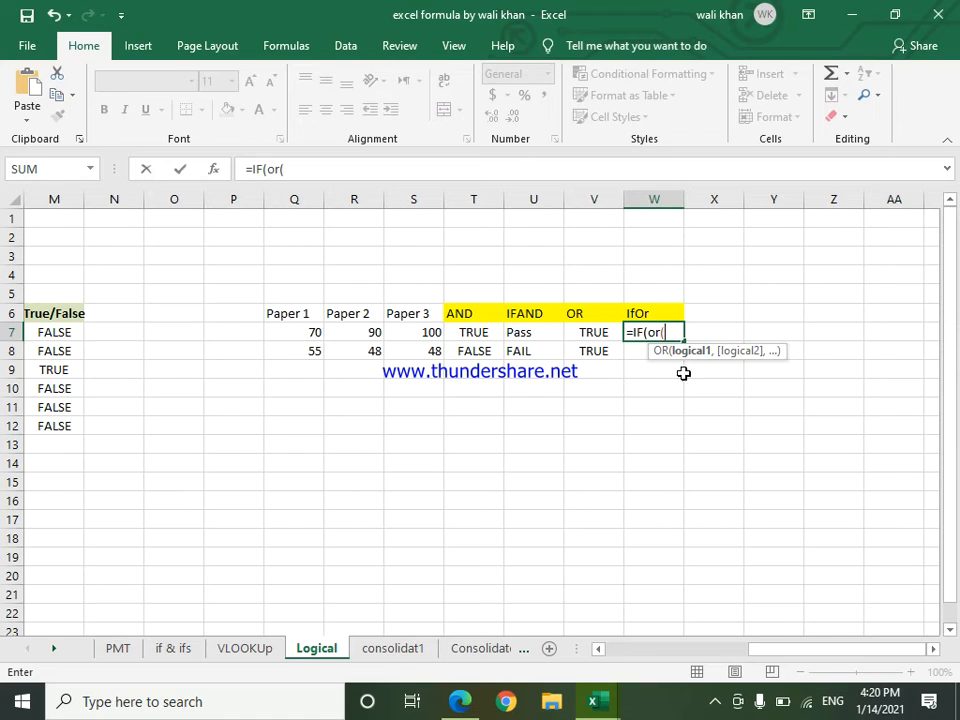
click(302, 336)
text(>5)
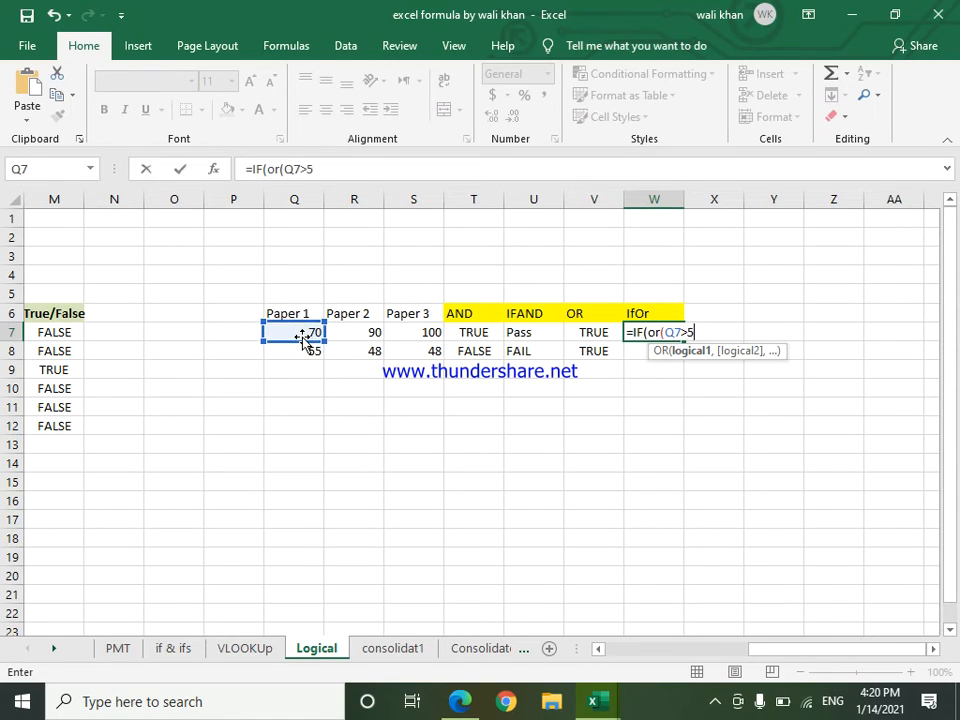
text(0,)
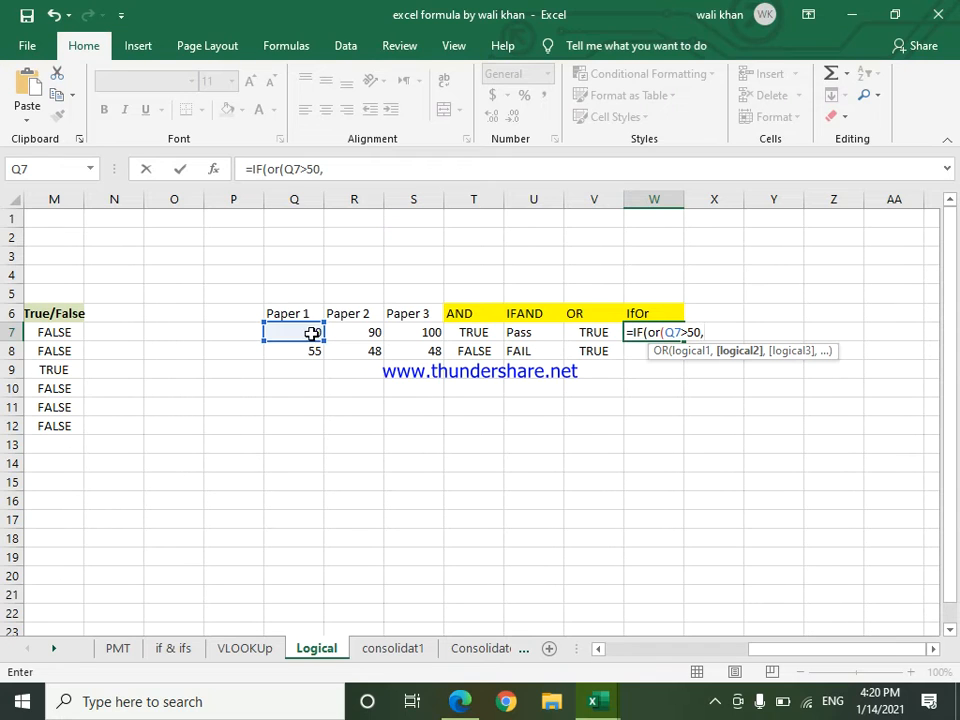
Step: Add the conditions R7>50 and S7>50 to the nested OR in cell W7 and close the OR function
click(372, 331)
text(>50)
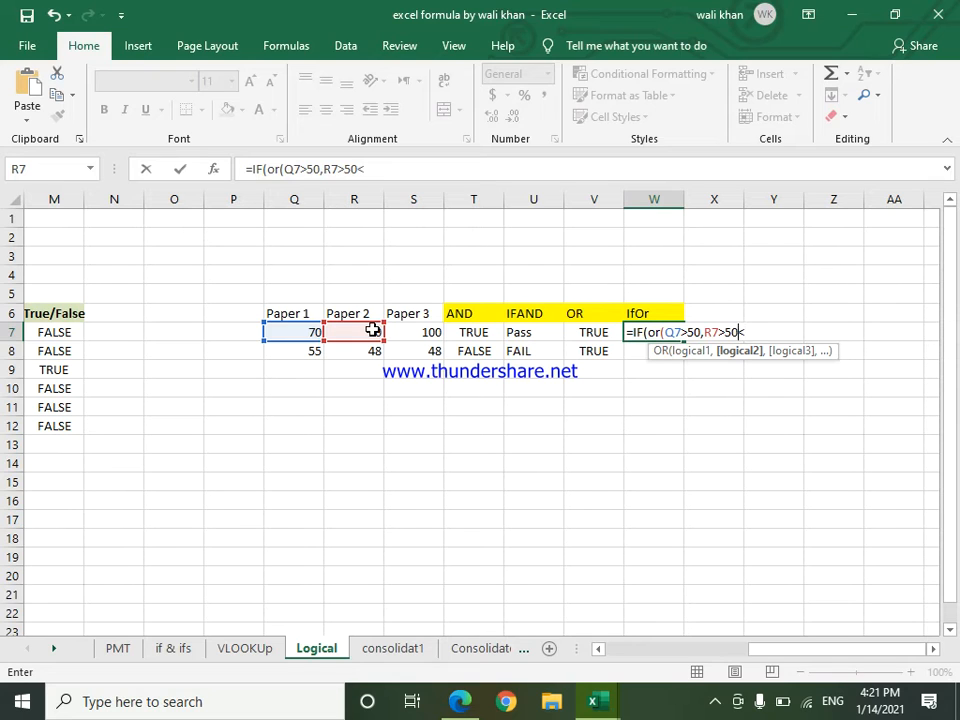
text(,)
click(413, 337)
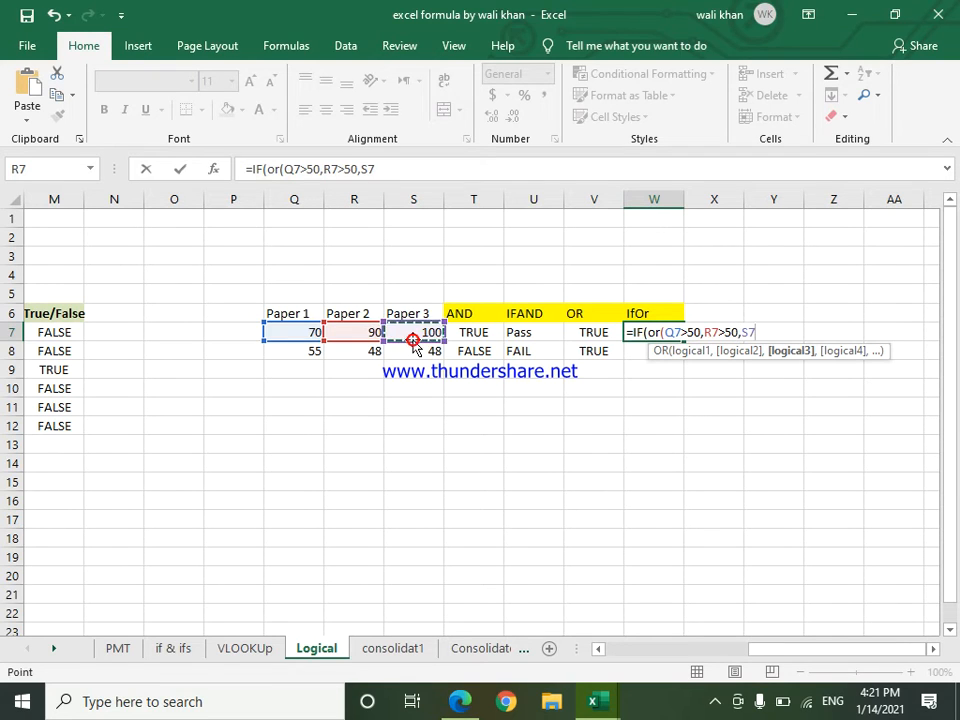
text(:)
key(BackSpace)
key(BackSpace)
key(BackSpace)
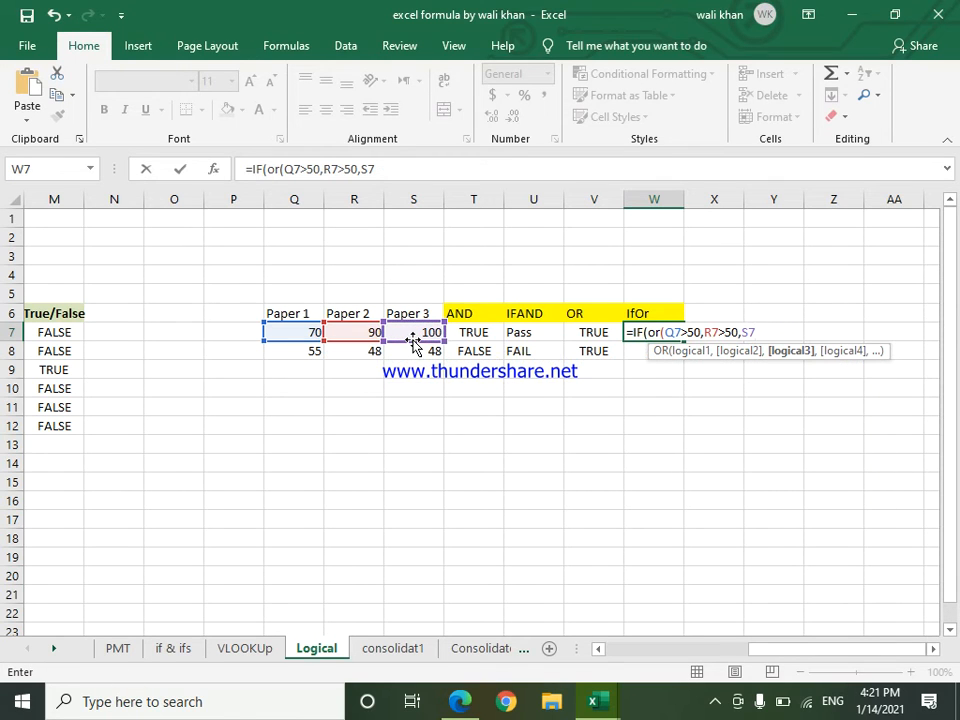
text(>50))
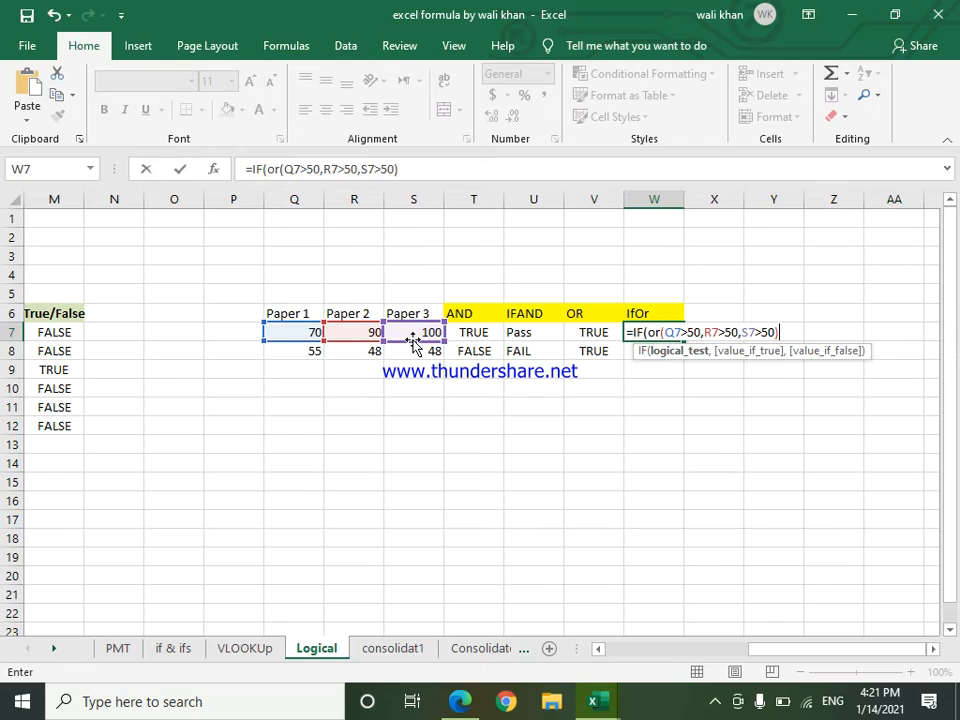
Step: Complete the IF formula in cell W7 with the results "Pass" and "Fail", and fill it down to cell W8
text(,)
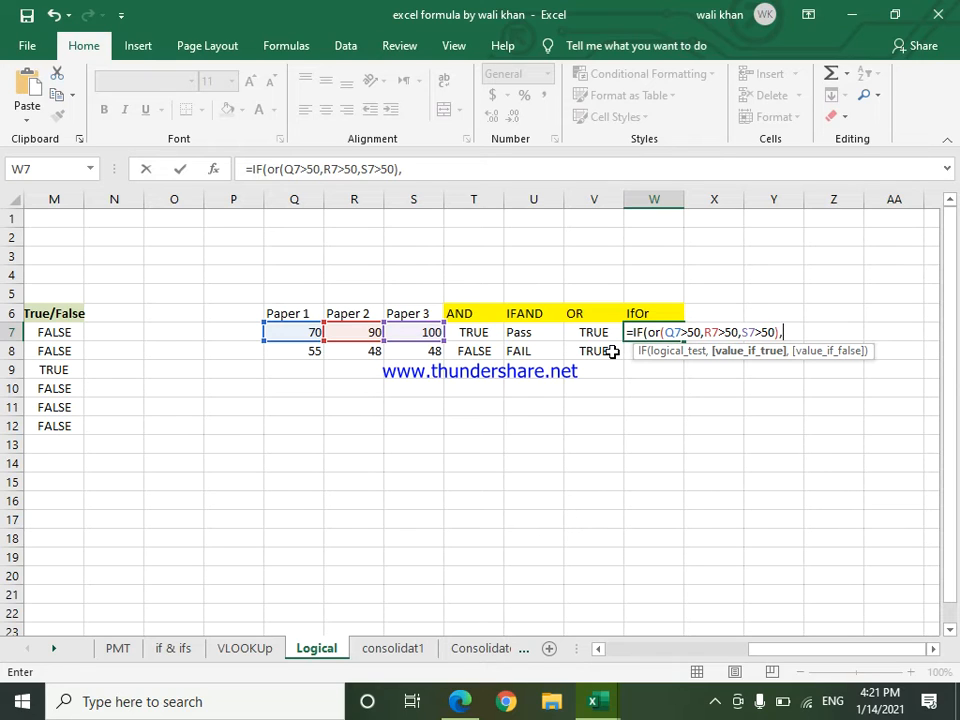
text(:)
key(BackSpace)
text("Pass",Fail)
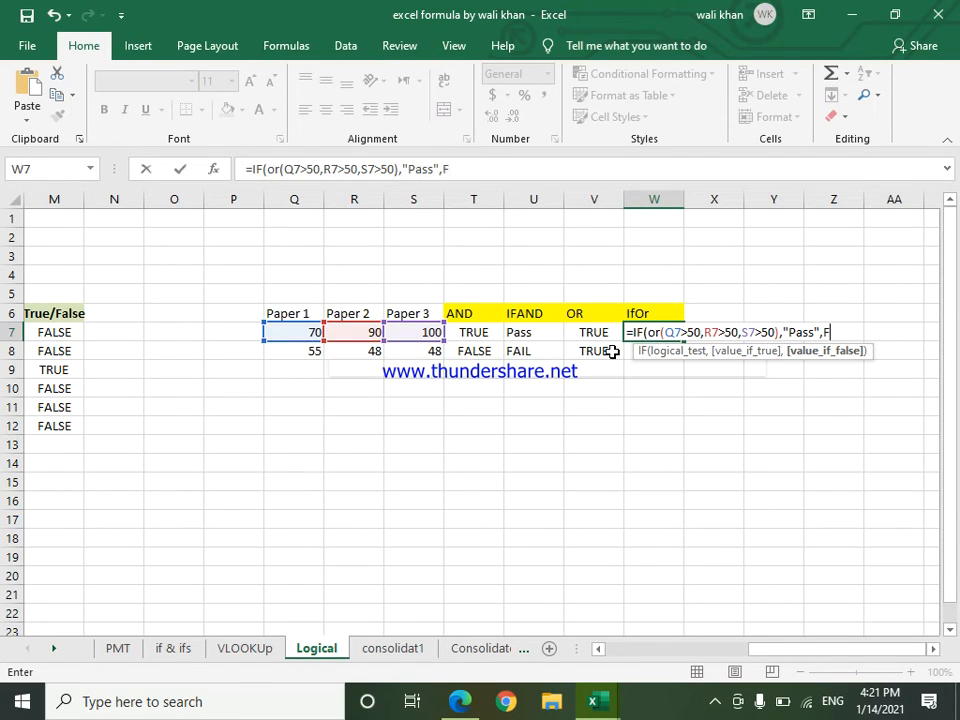
key(BackSpace)
key(BackSpace)
key(BackSpace)
key(BackSpace)
text(")
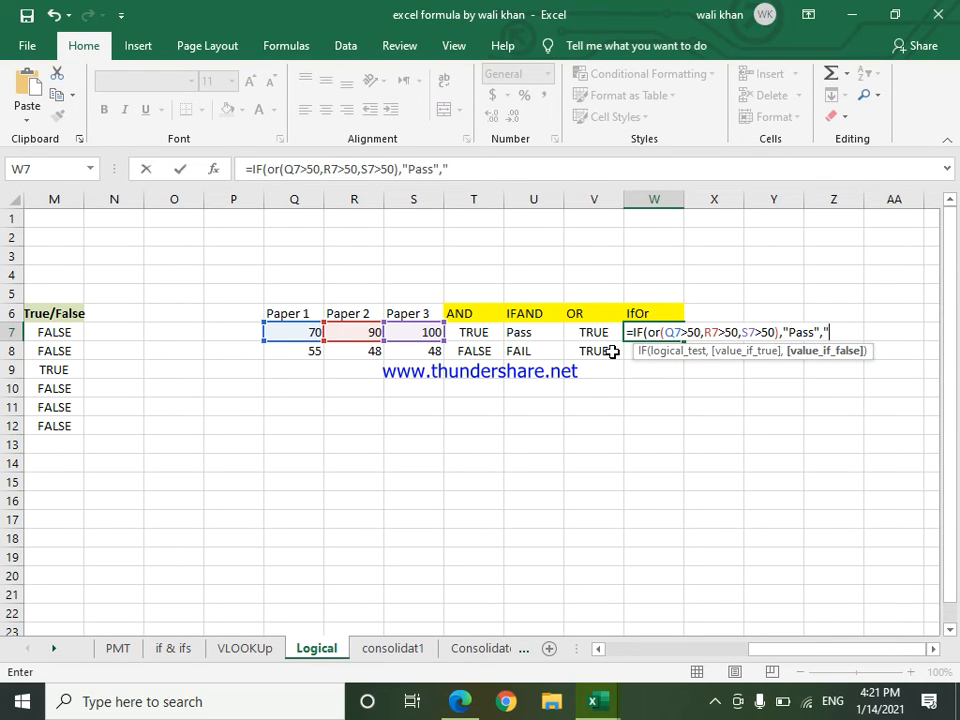
text(Fail"))
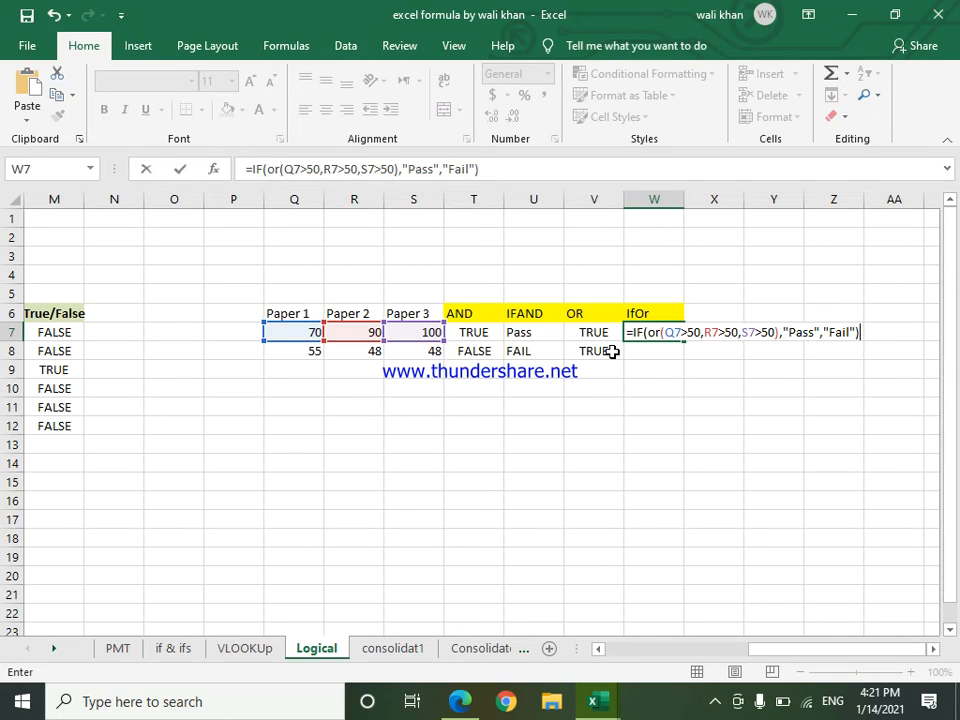
key(Return)
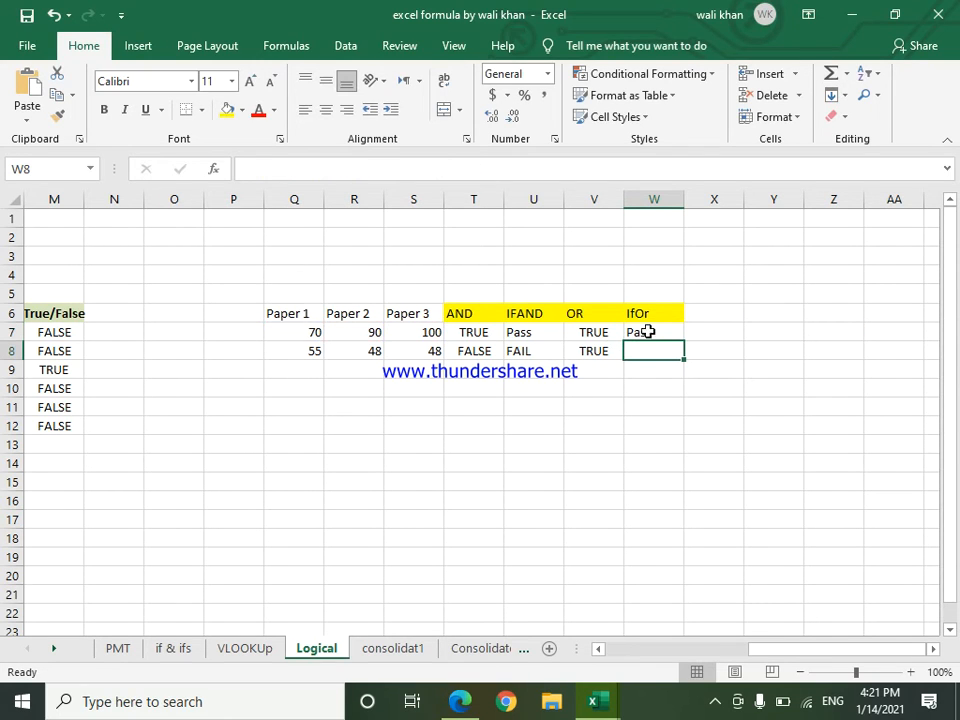
click(664, 334)
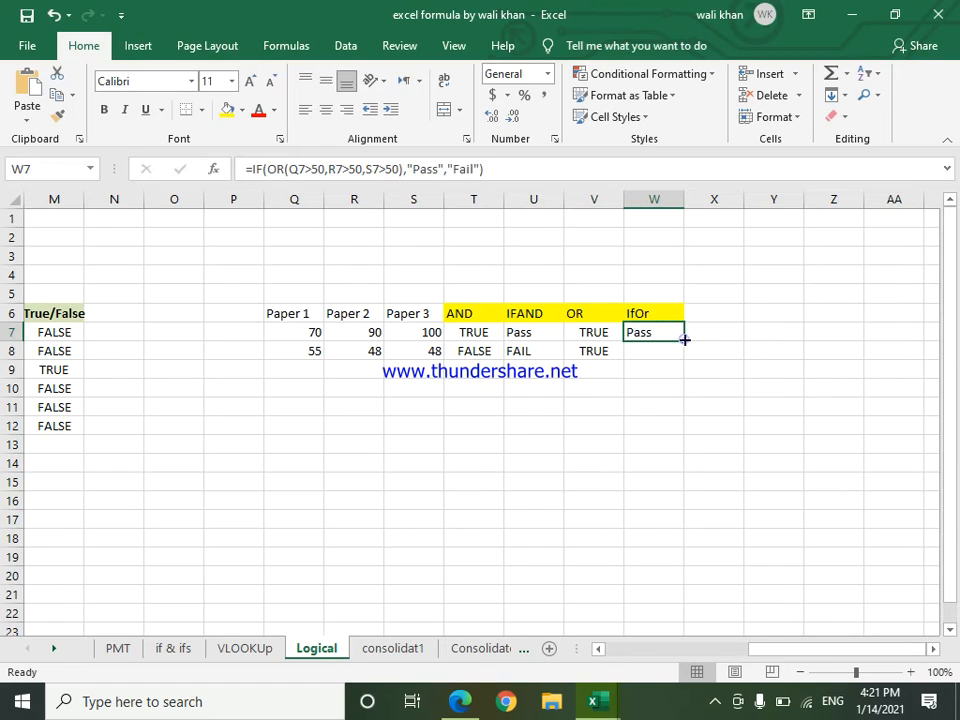
double_click(683, 340)
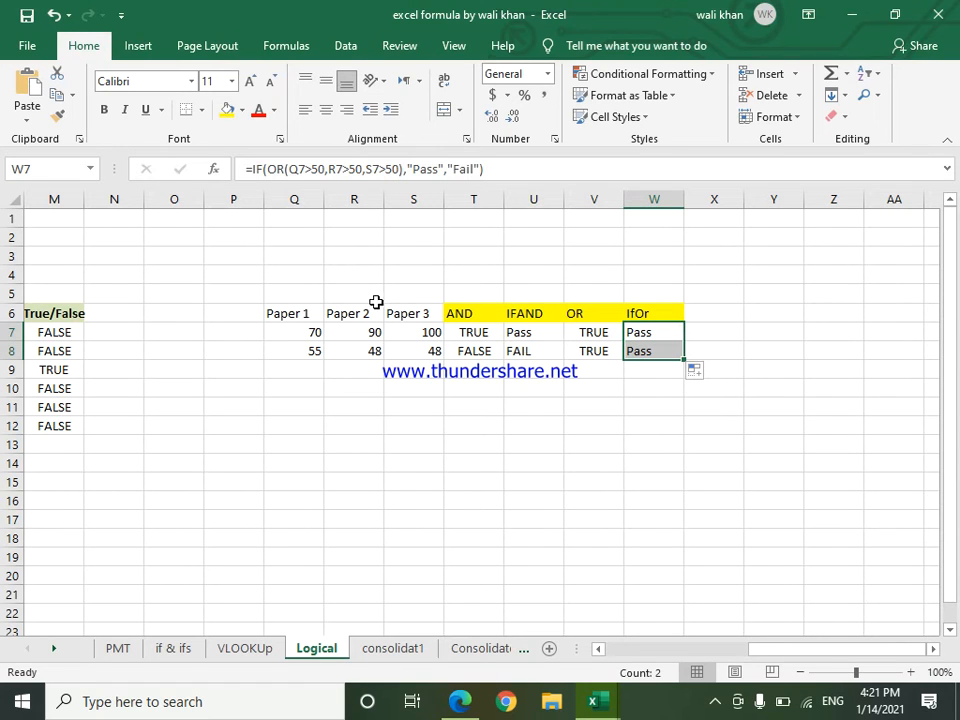
Step: Change the Paper 1 mark in cell Q8 to 5
click(306, 352)
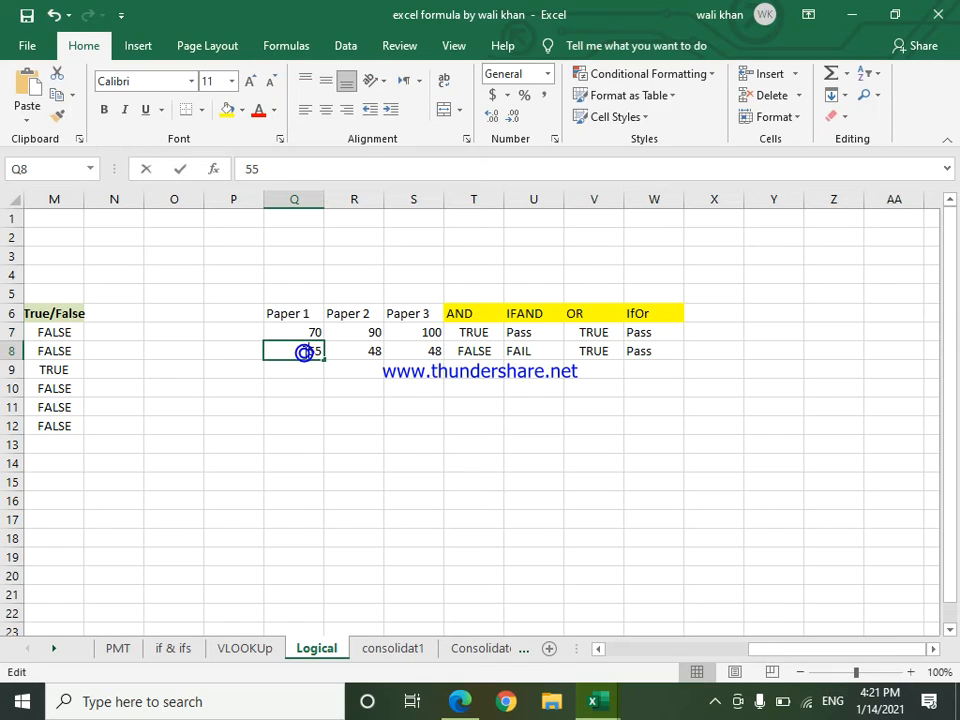
double_click(305, 352)
key(Delete)
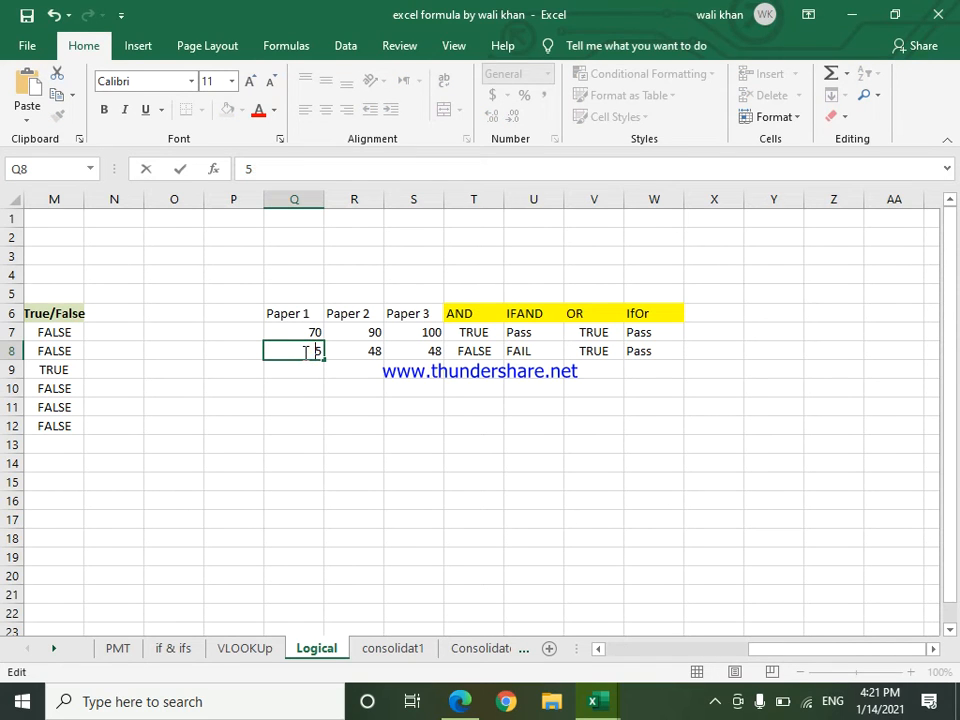
key(Return)
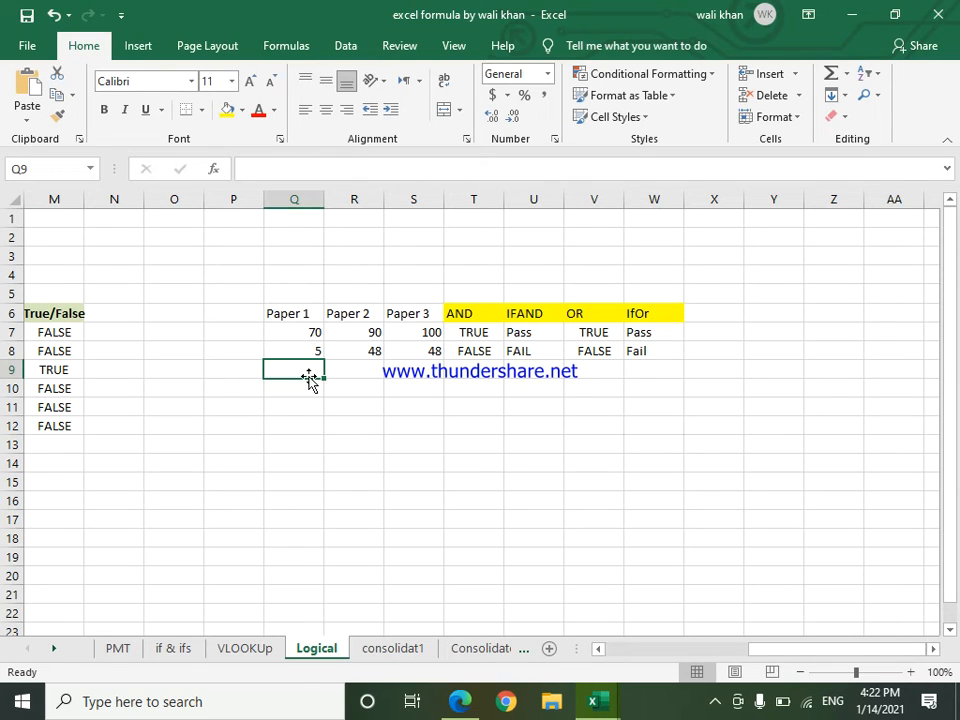
Step: Enter "Pass" for Paper 1, Paper 2 and Paper 3 in cells Q9, R9 and S9
text(Pass)
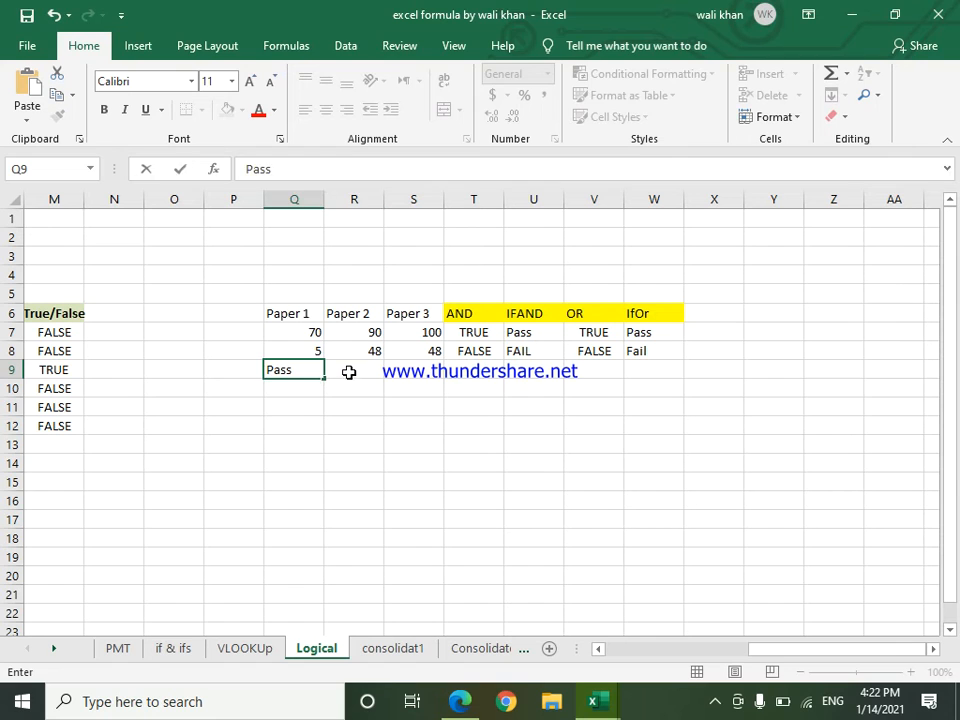
click(349, 372)
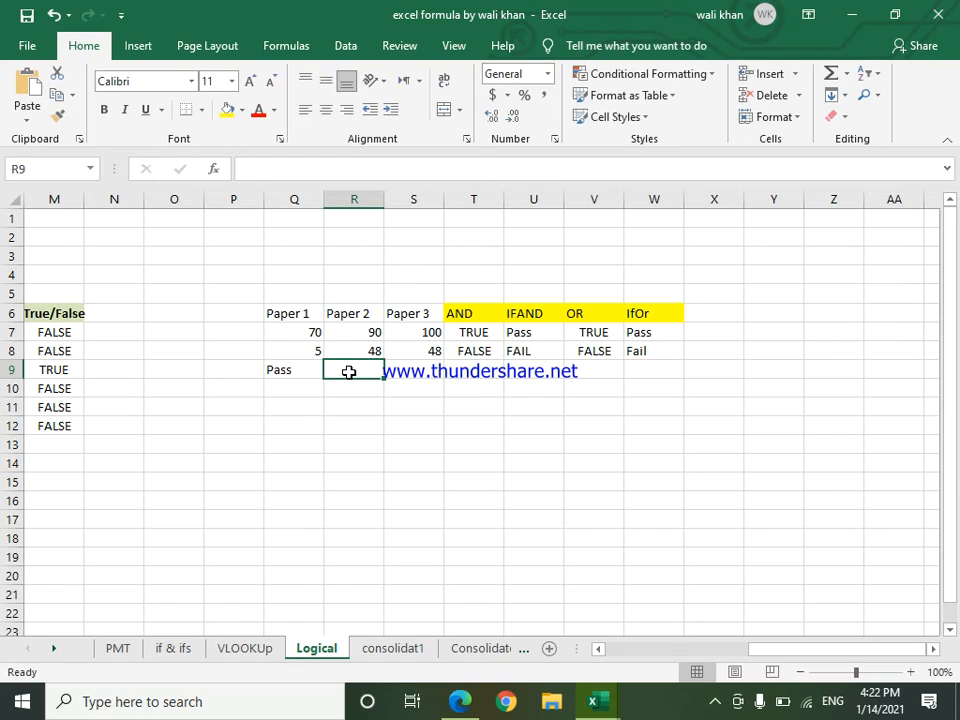
text(Pass)
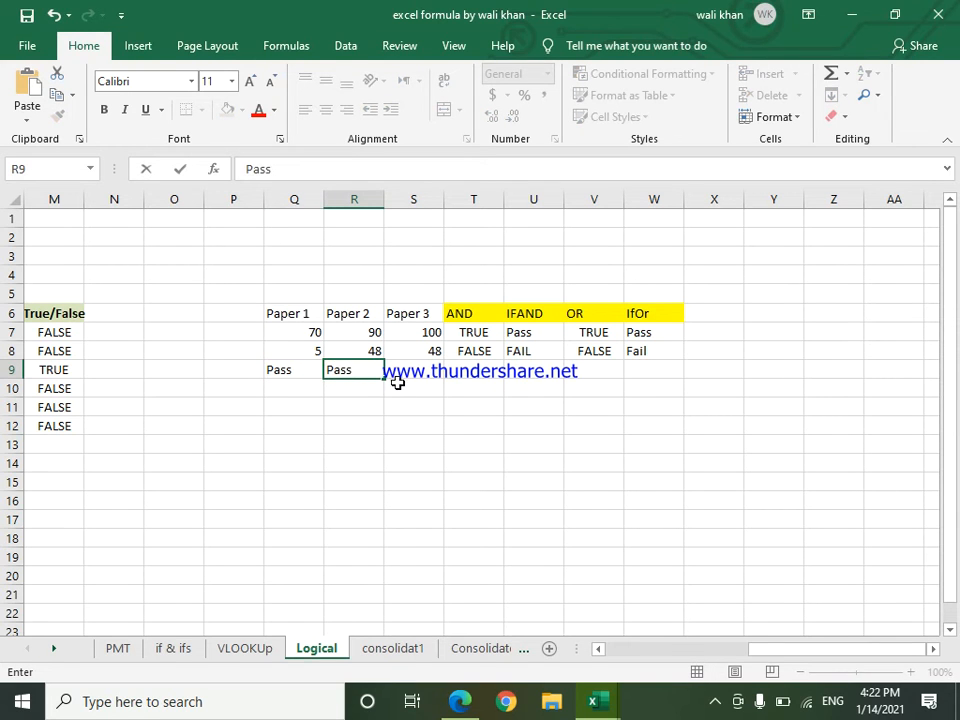
click(419, 372)
Step: Enter "Pass" in cell Q10, "Fail" in cell R10 and "Pass" in cell S10
text(Pass)
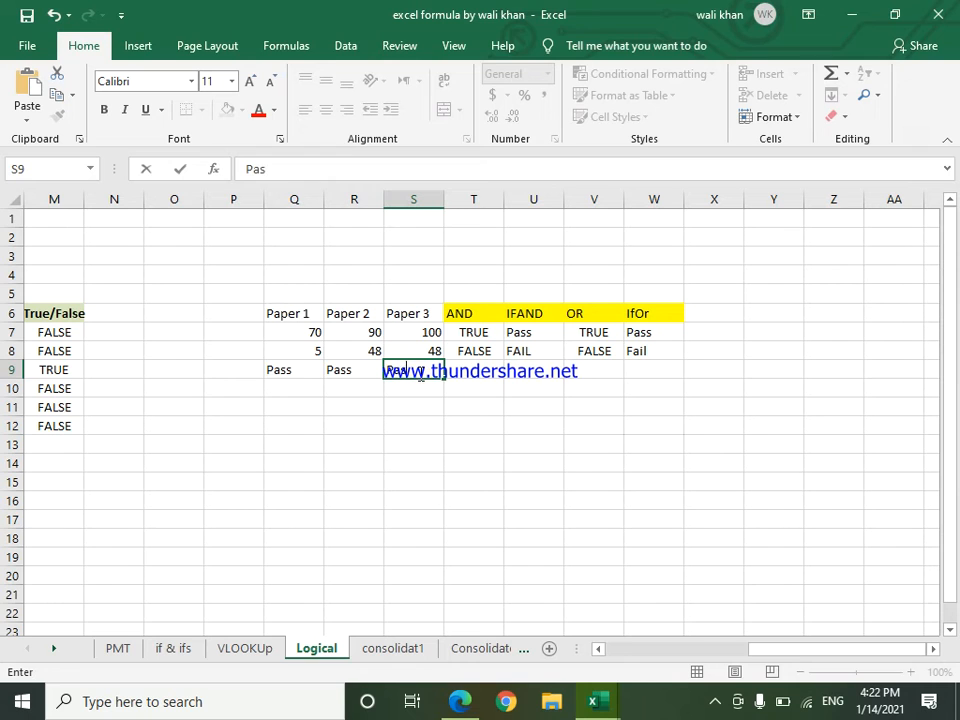
click(274, 390)
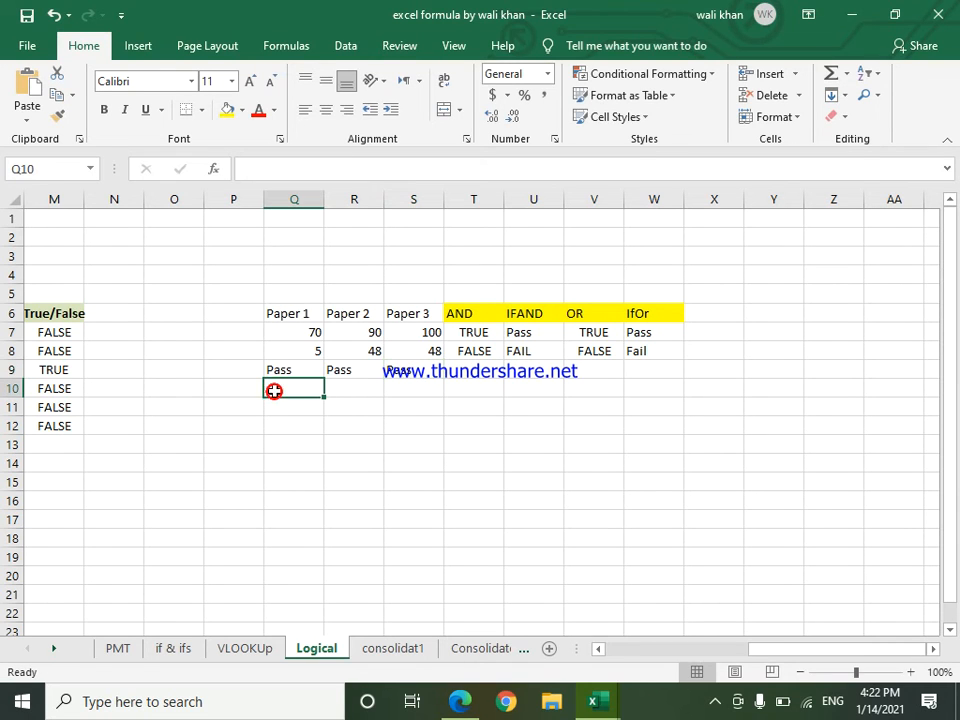
text(Pass)
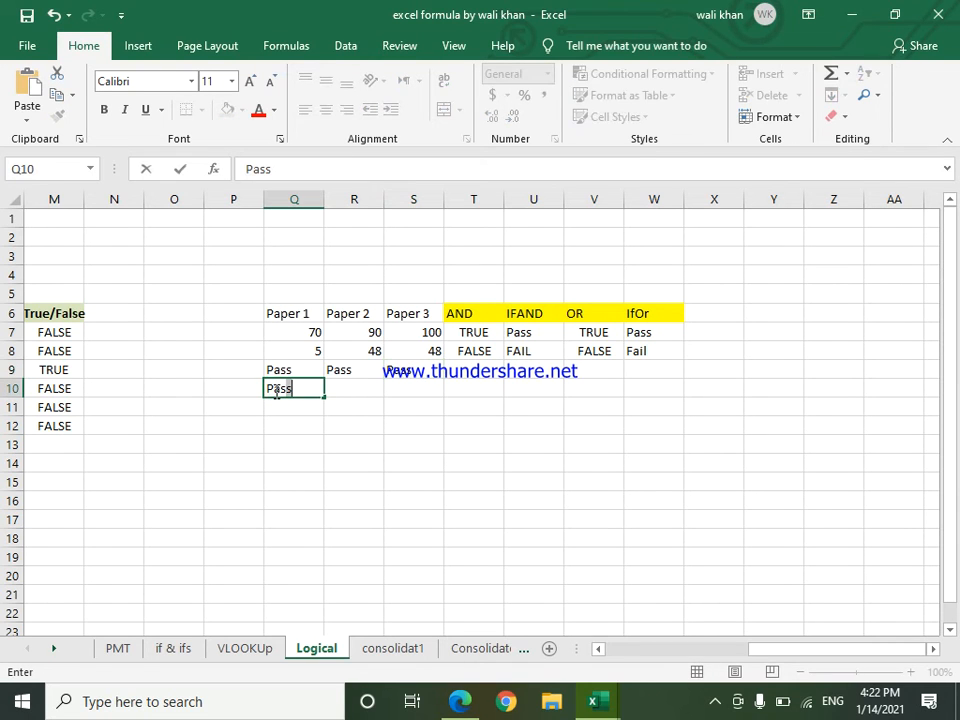
click(354, 373)
click(353, 390)
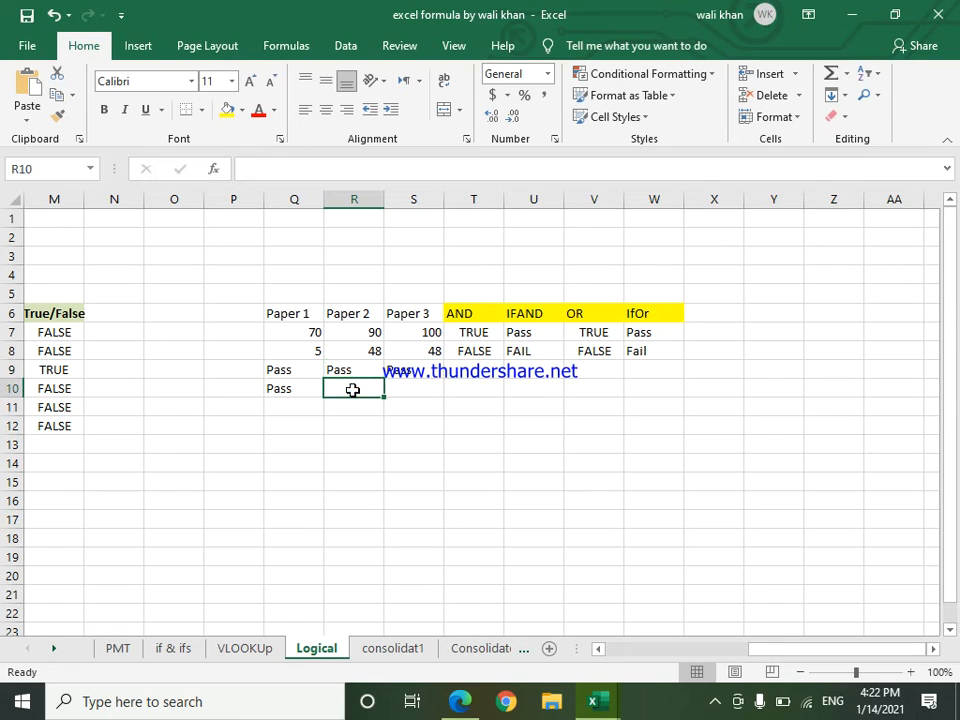
text(Fail)
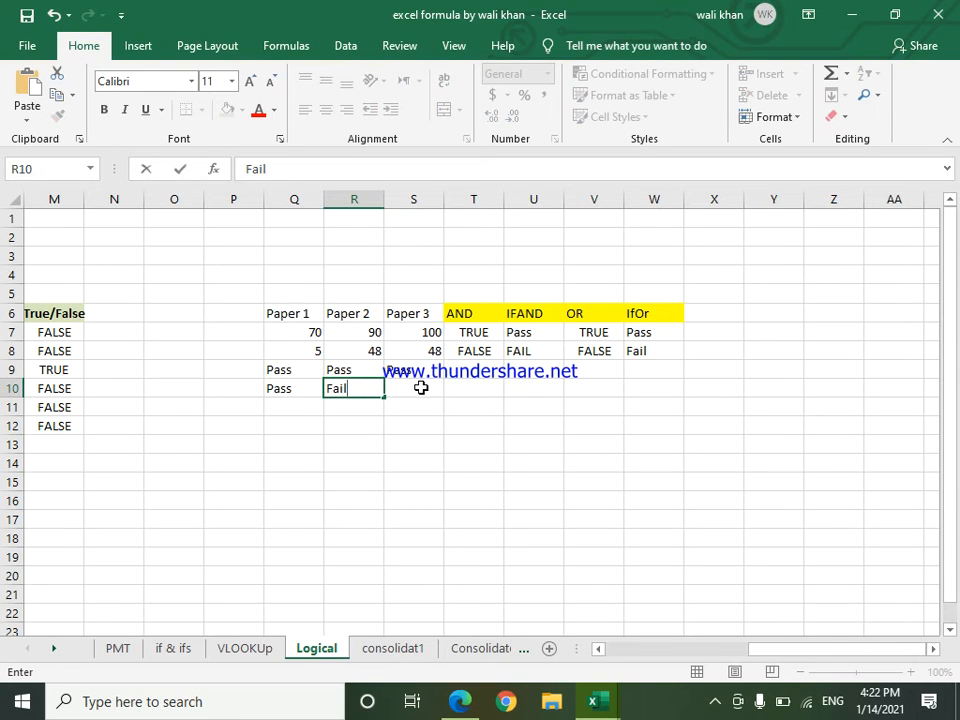
click(421, 388)
text(Pass)
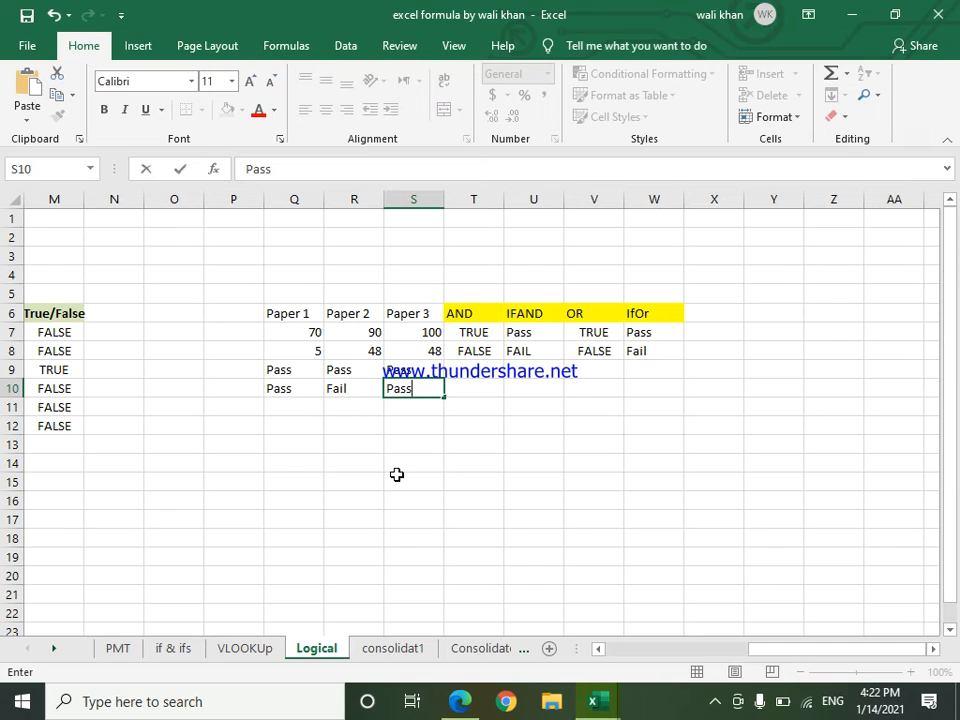
key(Return)
Step: Start an AND formula in cell T9 with the first condition Q9="Pass"
click(479, 370)
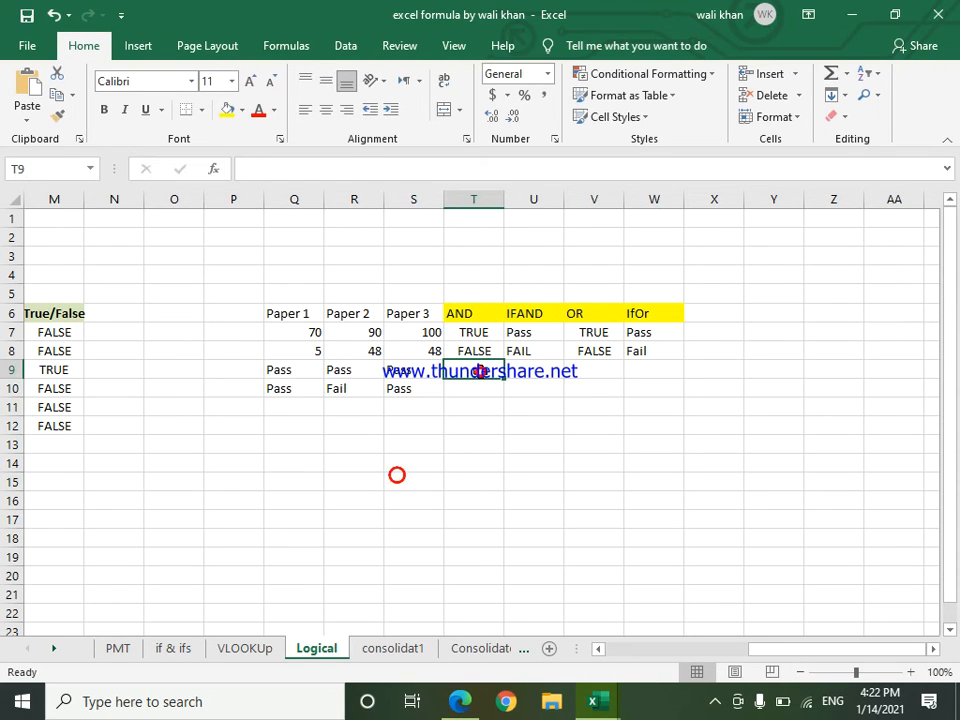
text(=)
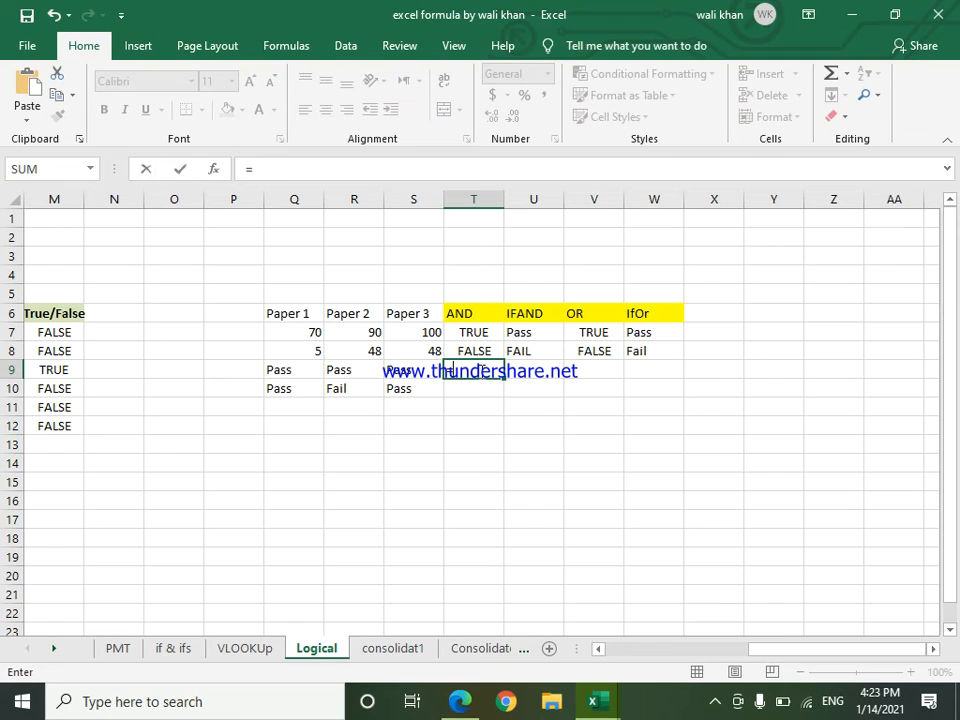
text(And)
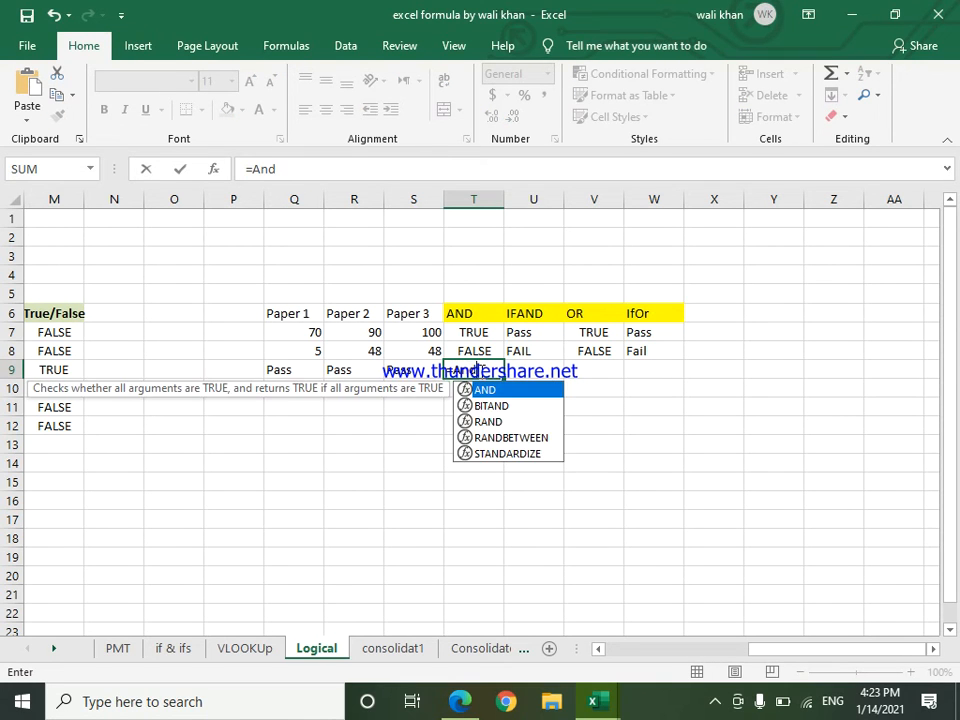
key(Tab)
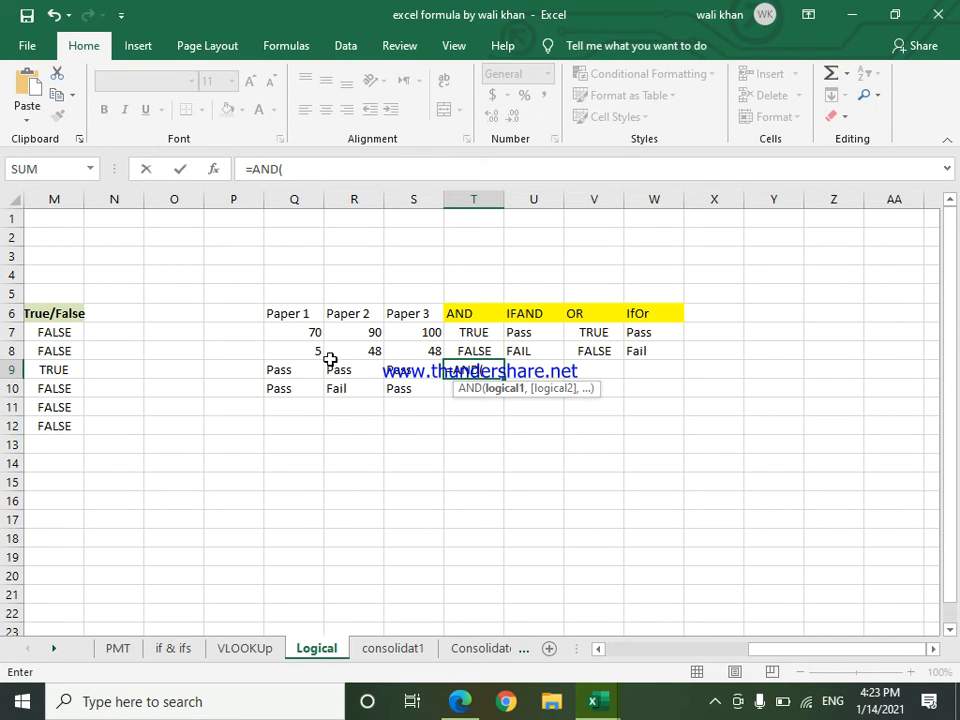
click(286, 371)
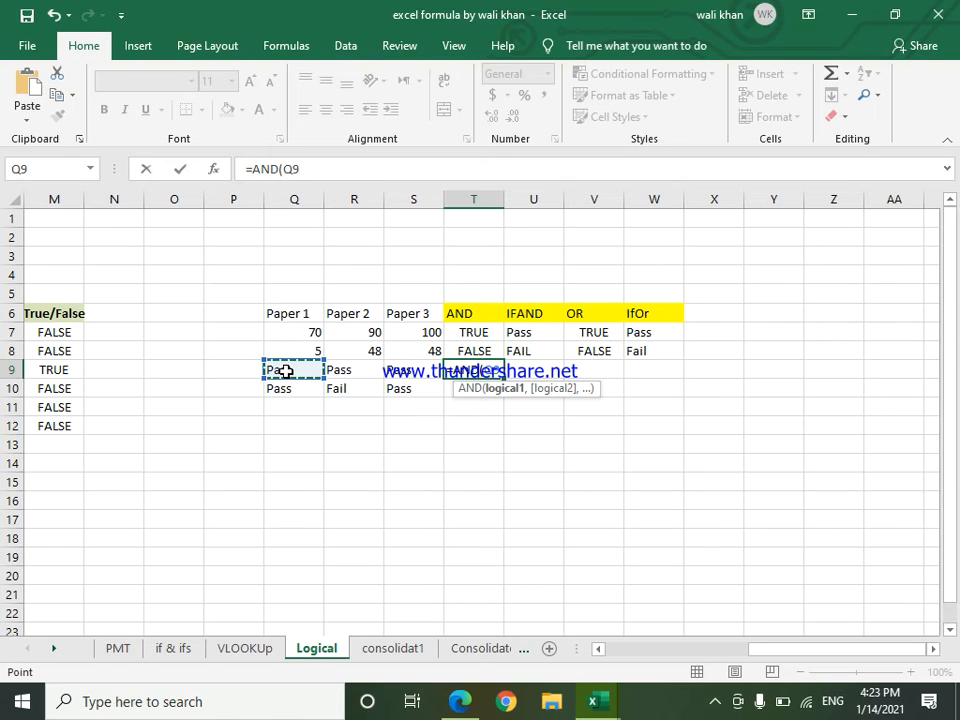
text(="Pass",)
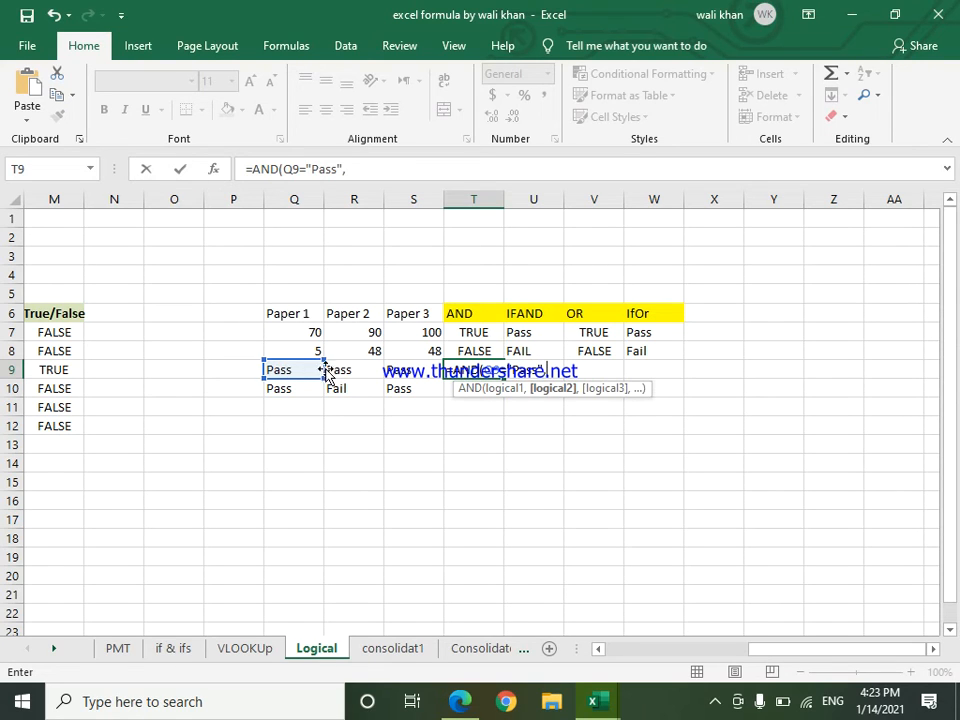
Step: Complete the AND formula in cell T9 with the conditions R9="Pass" and S9="Pass", and fill it down to cell T10
click(334, 370)
text(=)
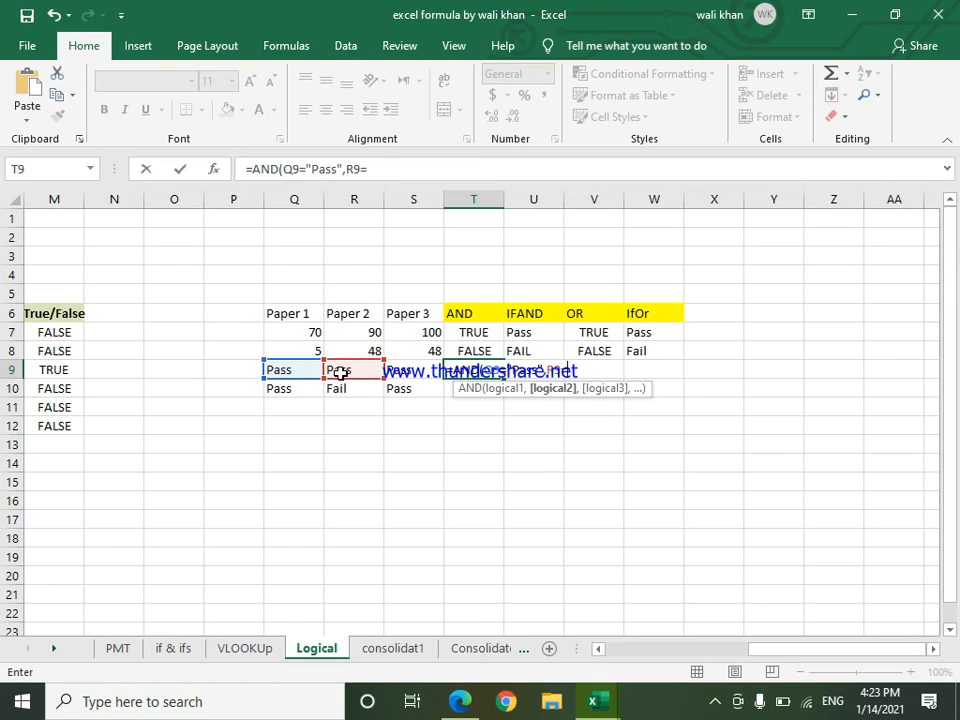
text("Pass",)
click(398, 372)
text(=)
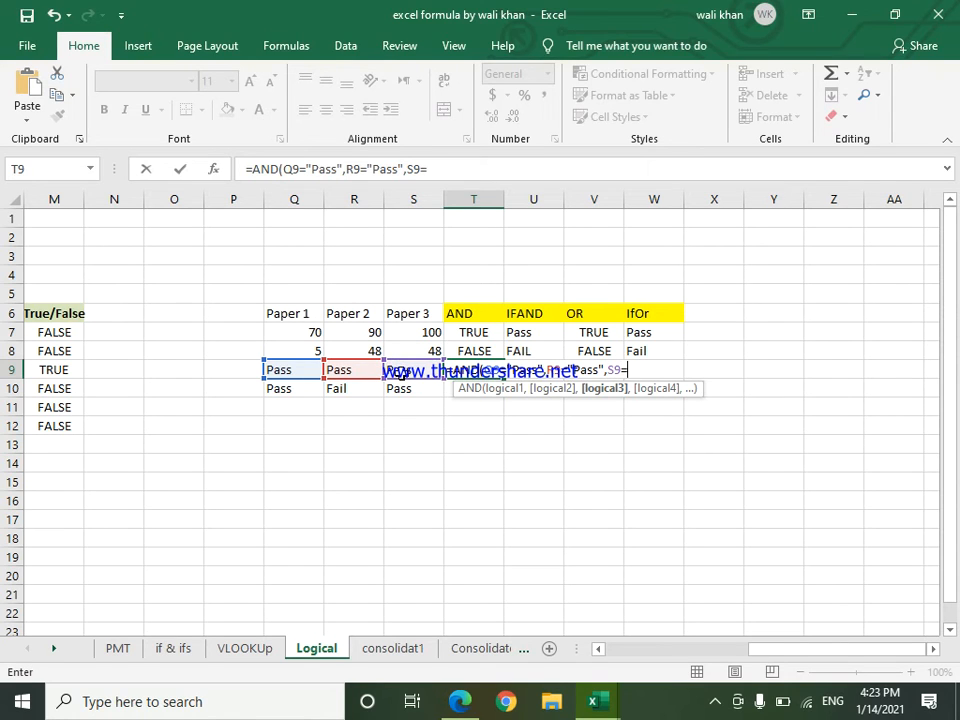
text("Pass"))
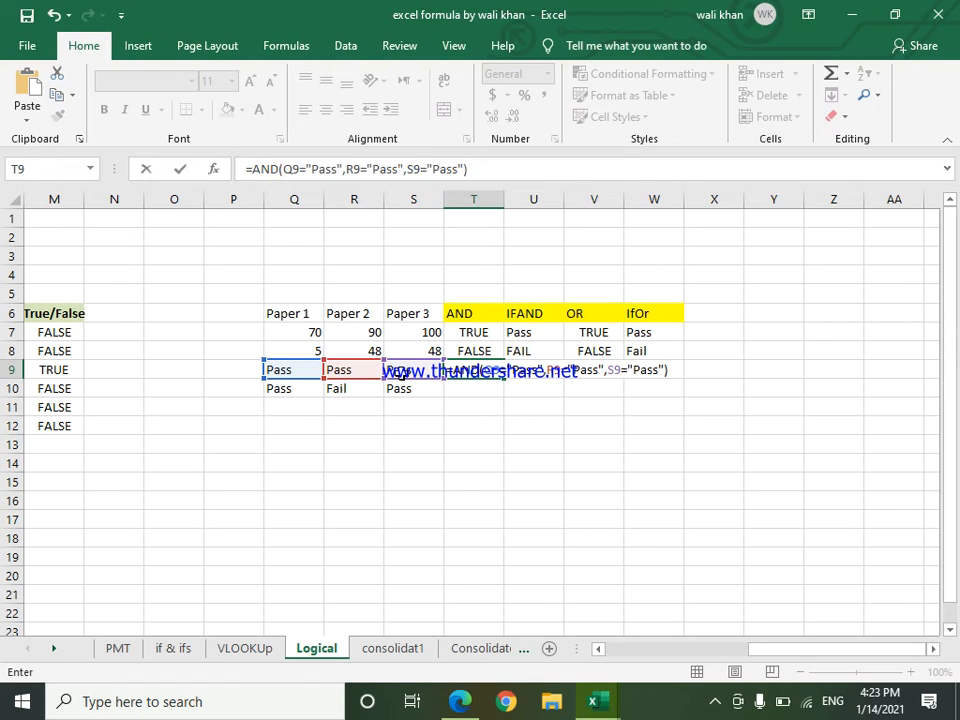
key(Return)
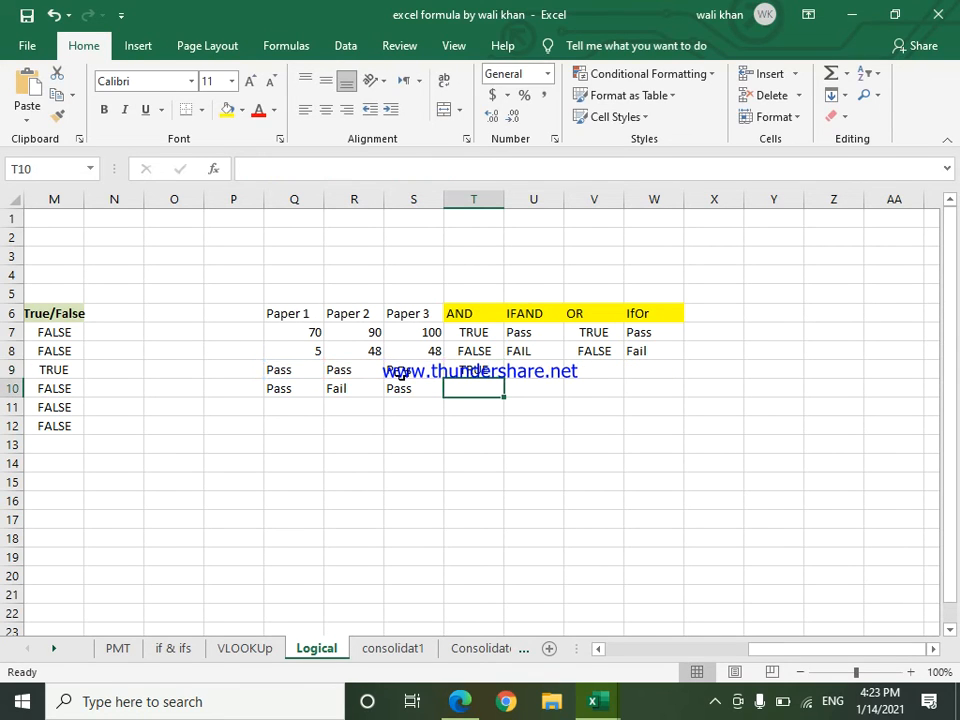
click(466, 370)
drag(504, 378, 506, 388)
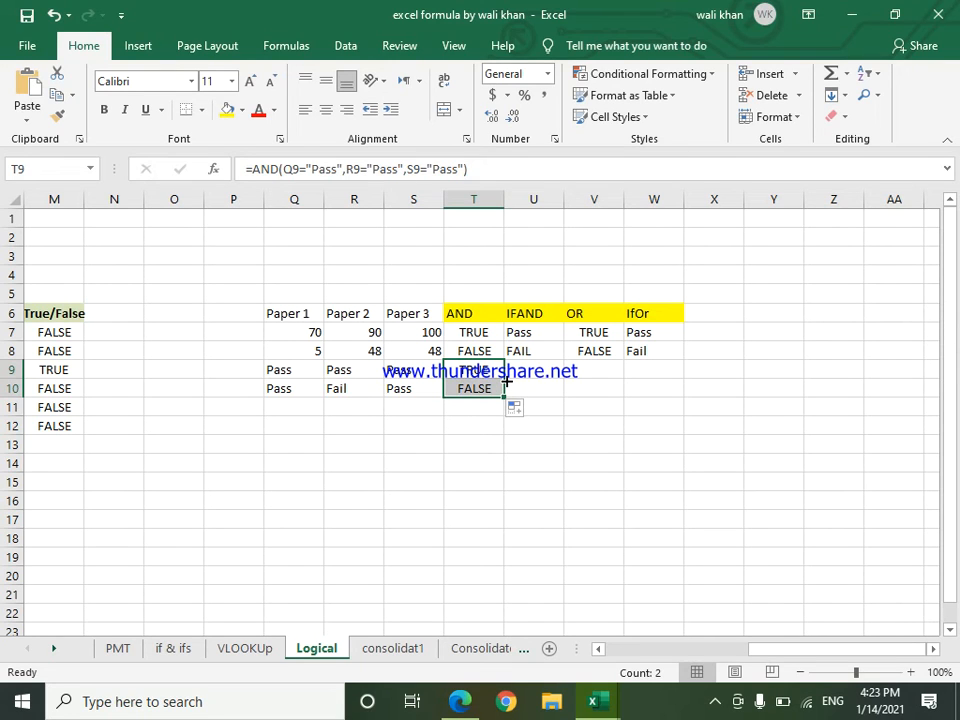
Step: Change the Paper 2 result in cell R10 to "pass"
click(340, 395)
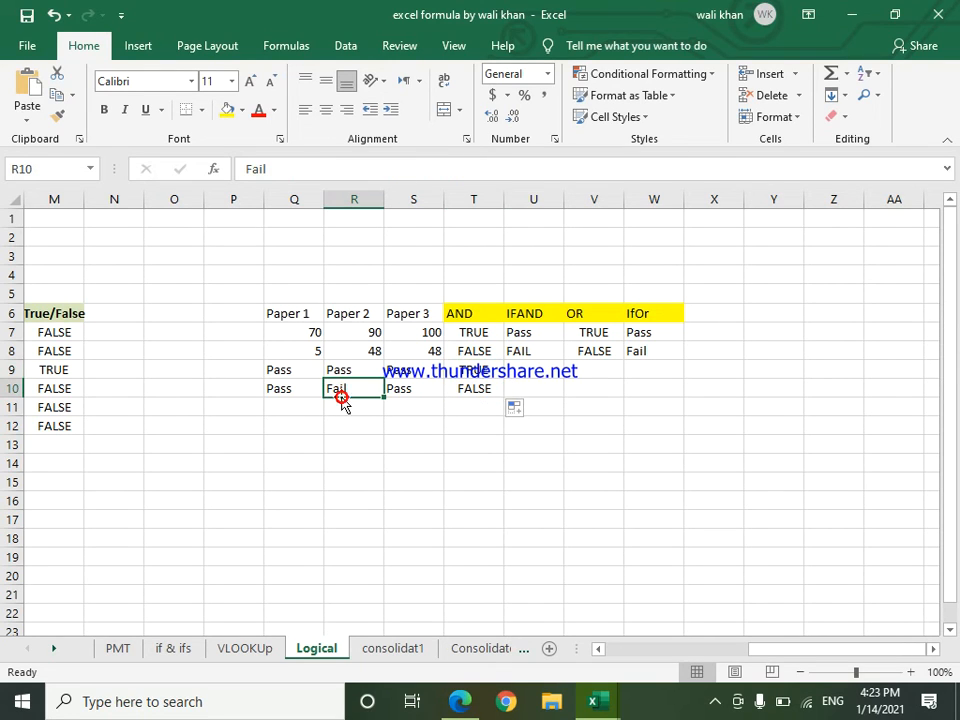
text(pass)
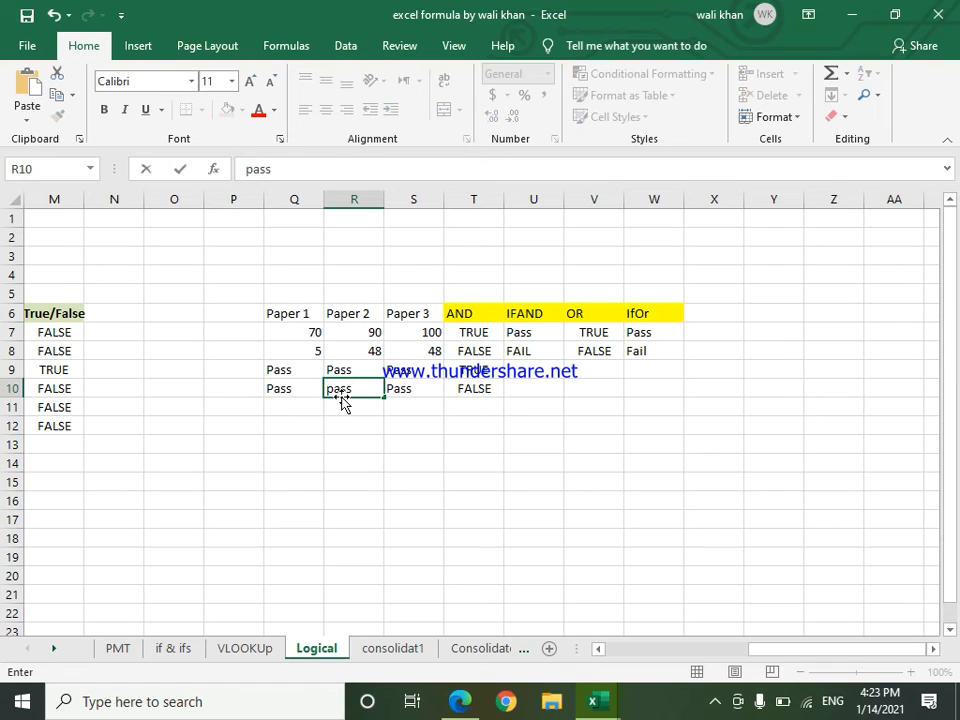
key(Return)
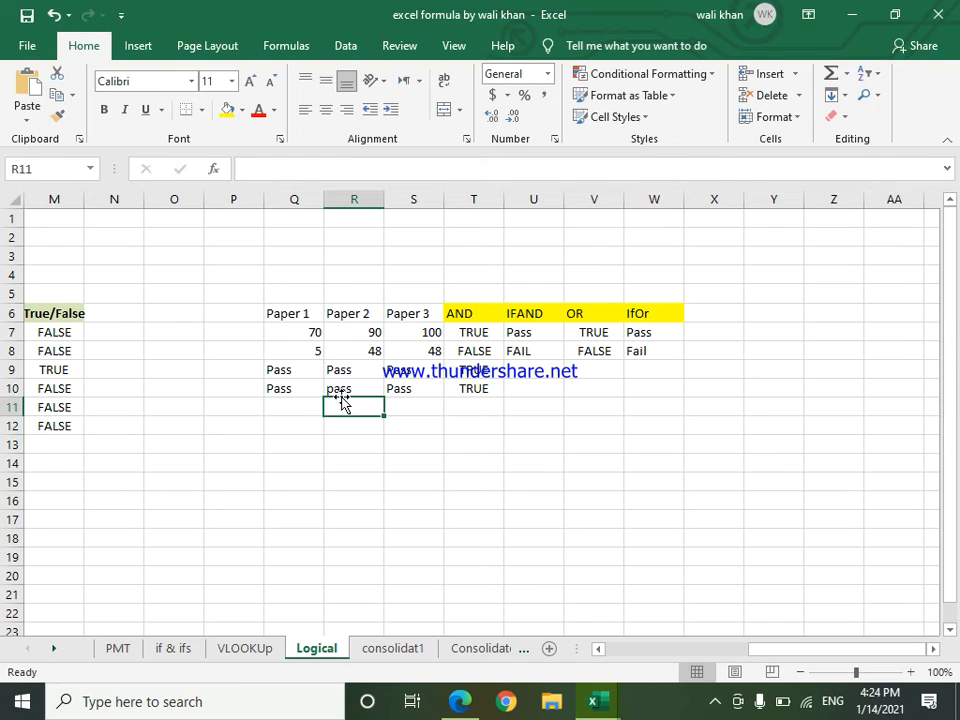
Step: Replace the AND function with OR in the formula of cell T9
click(472, 350)
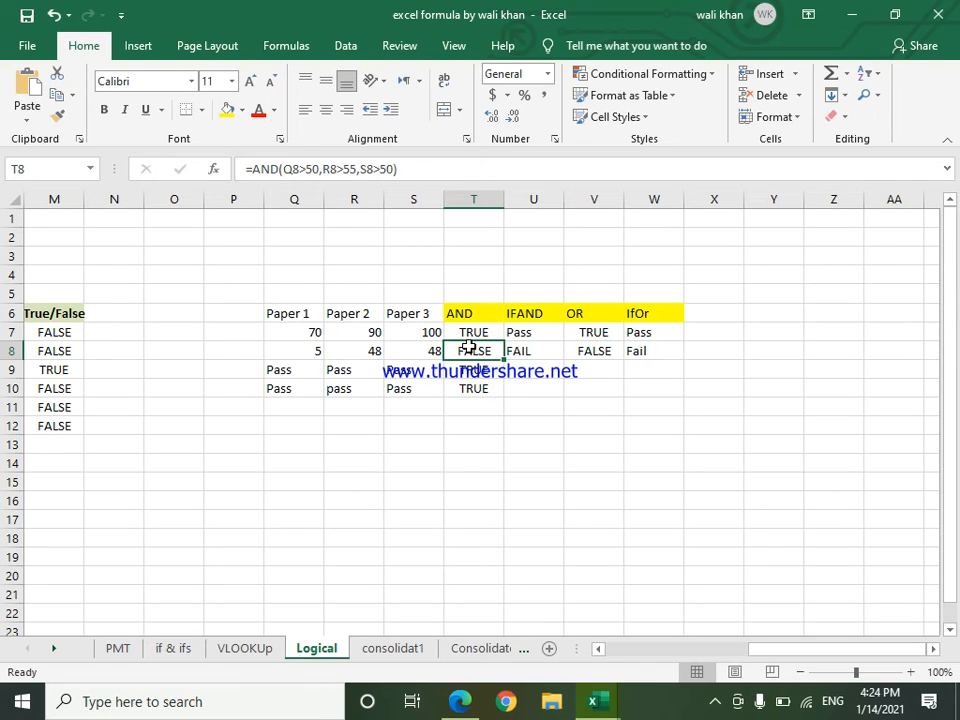
key(Down)
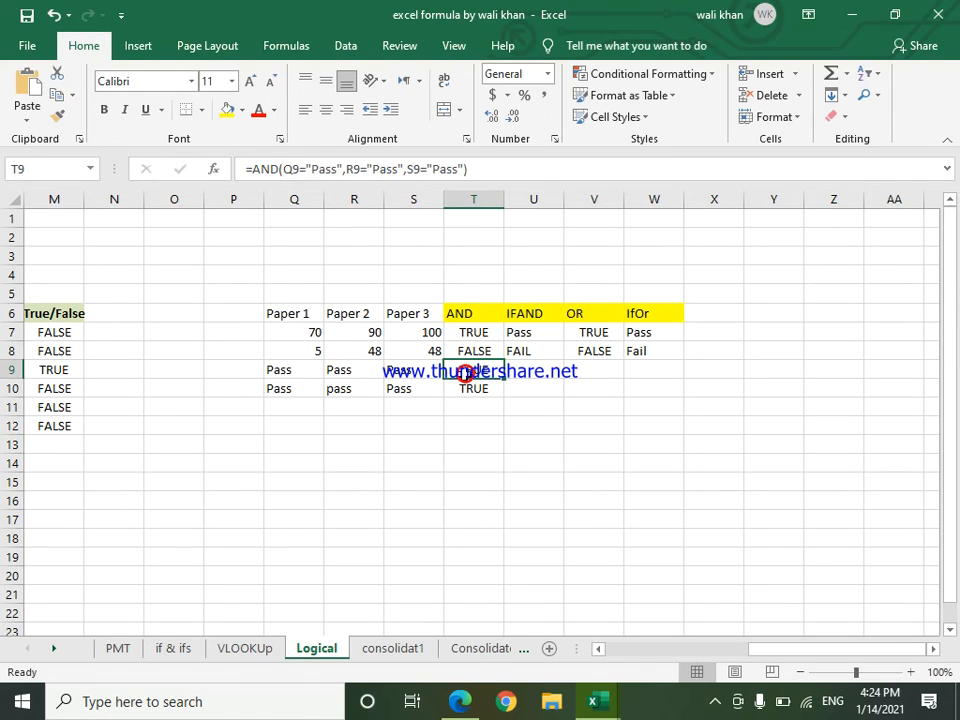
click(400, 386)
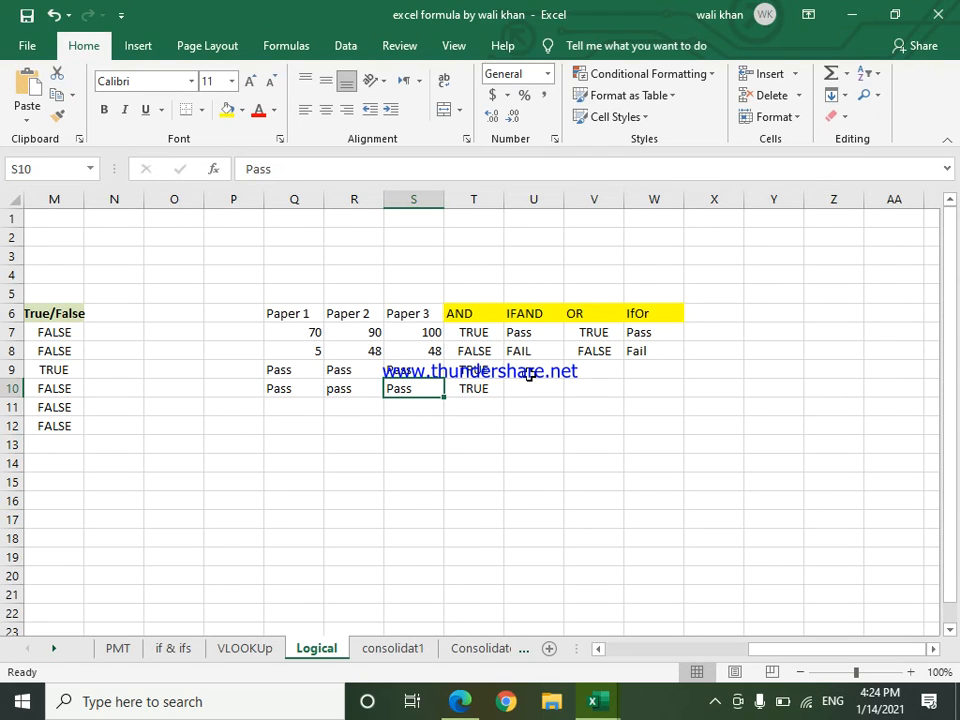
double_click(474, 370)
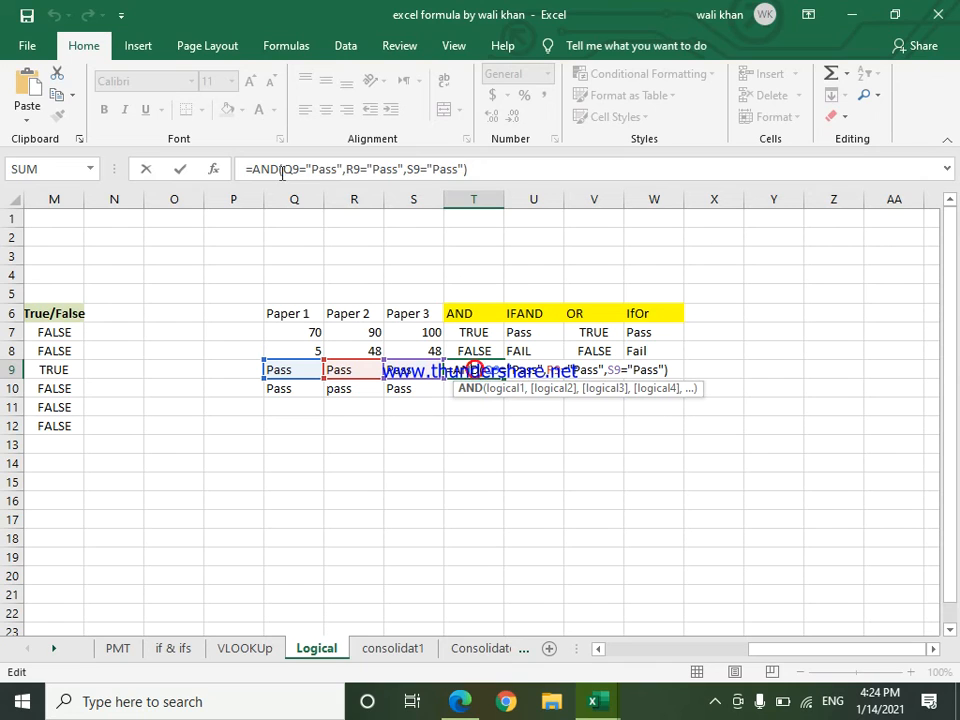
click(252, 169)
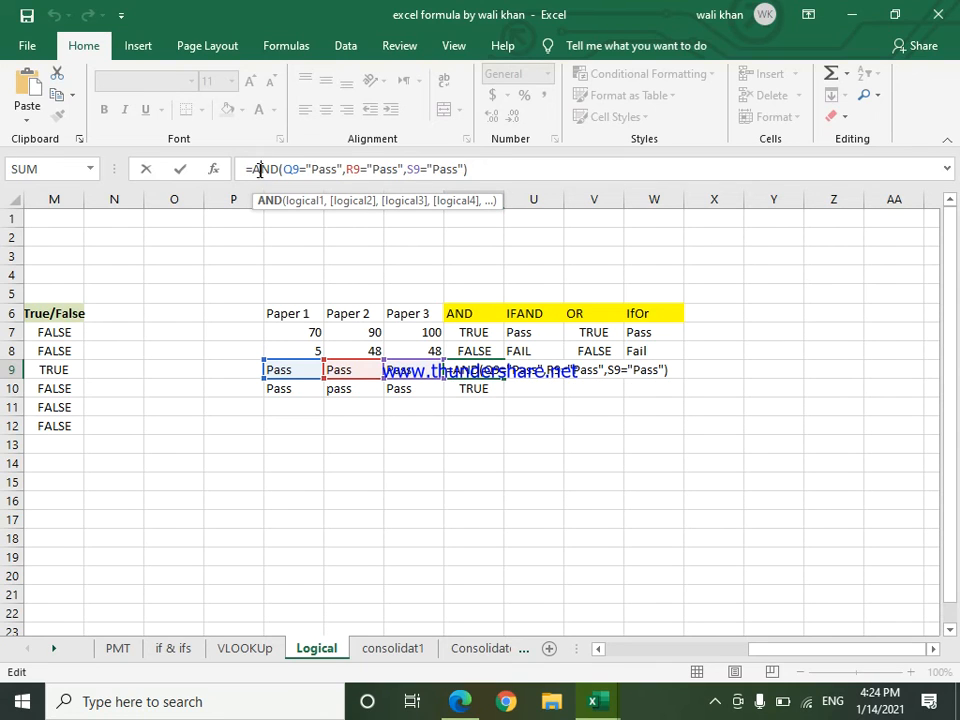
double_click(276, 170)
text(or)
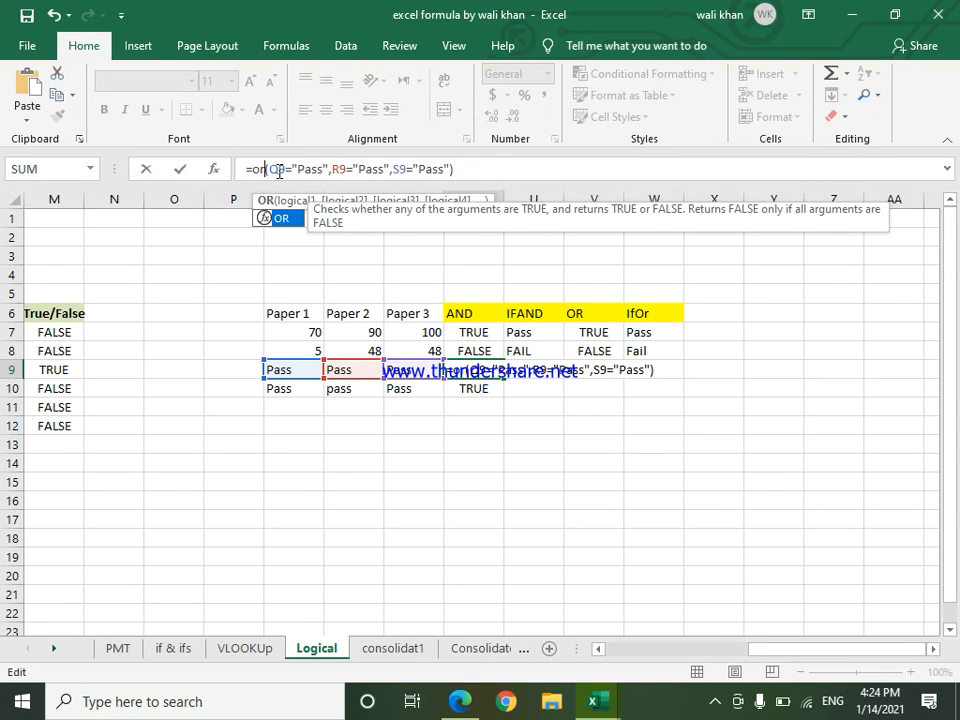
key(Return)
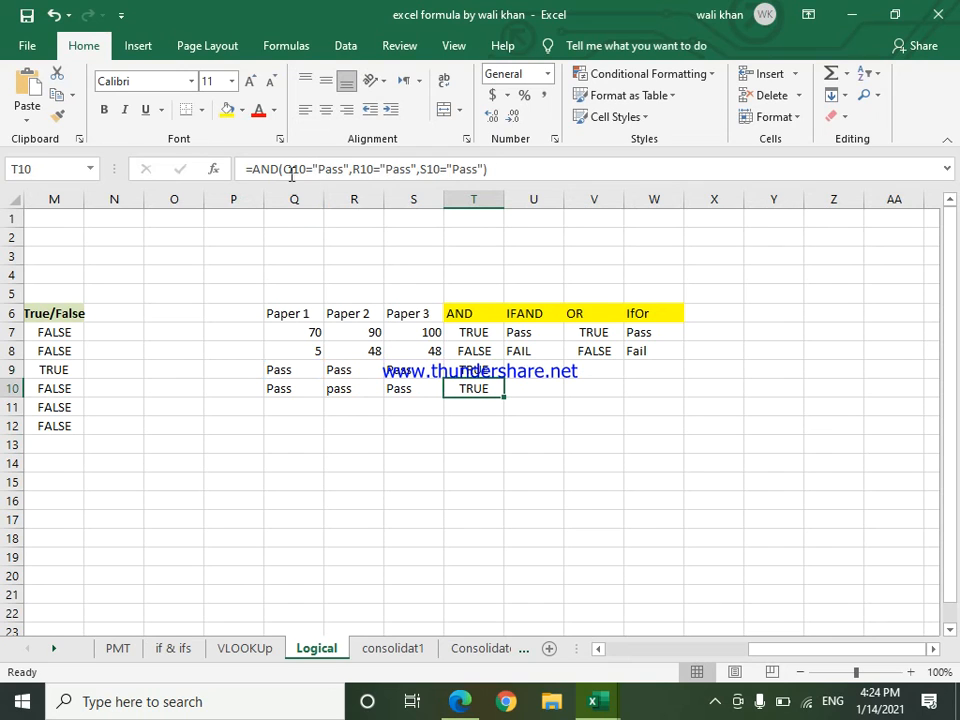
Step: Fill the OR formula from cell T9 down to cell T10
click(466, 369)
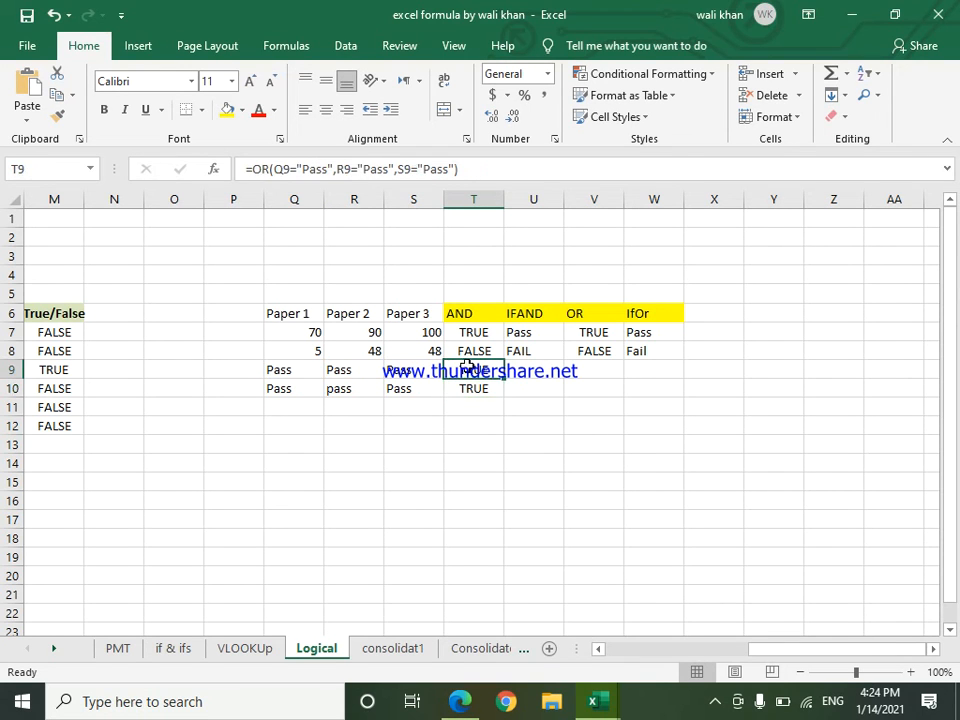
double_click(466, 369)
click(491, 421)
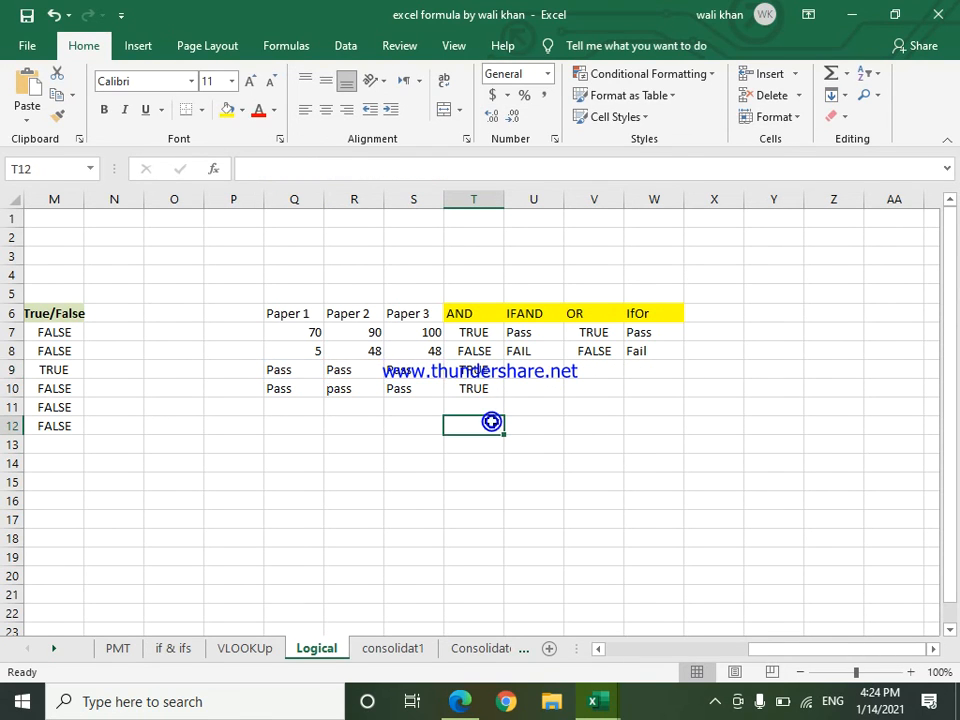
click(491, 371)
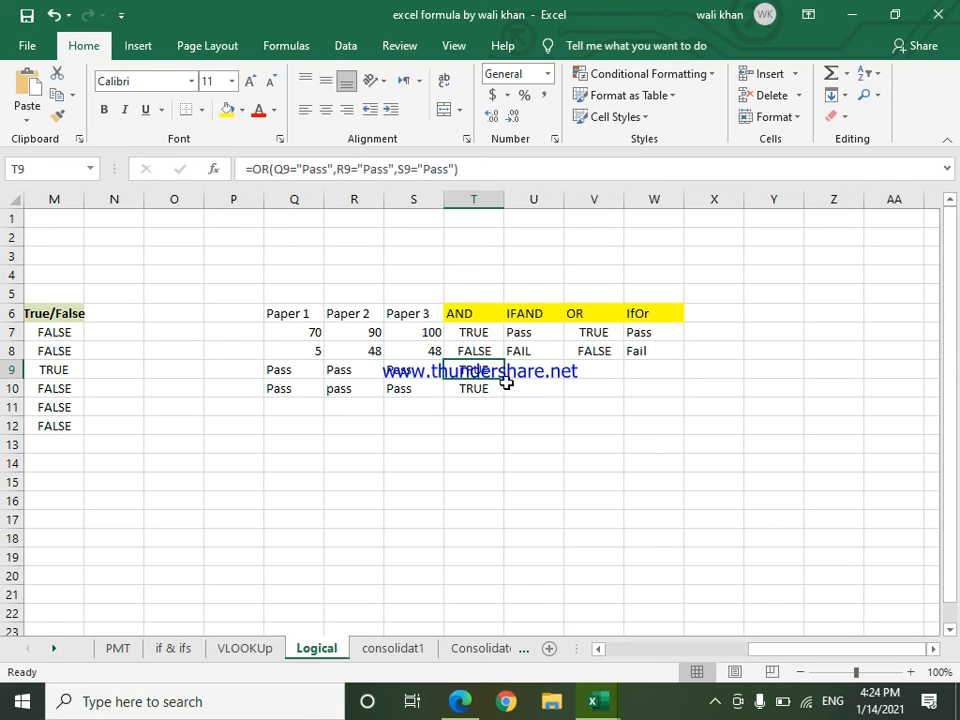
drag(505, 380, 500, 397)
Step: Set the Paper 2 result in cell R10 to "Fail"
click(360, 388)
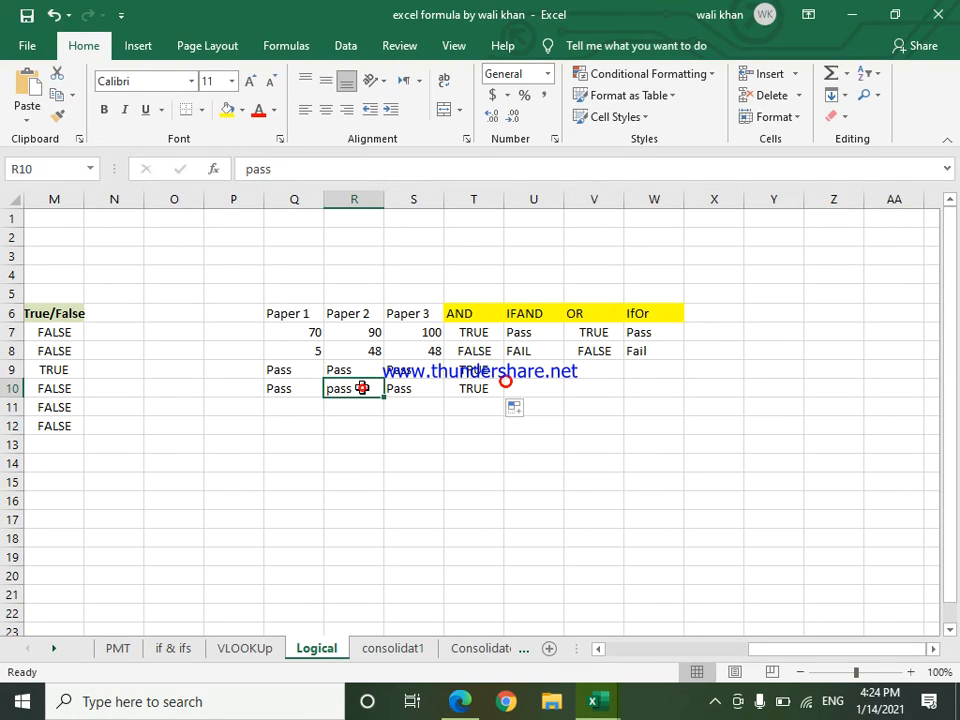
text(Faik)
key(Return)
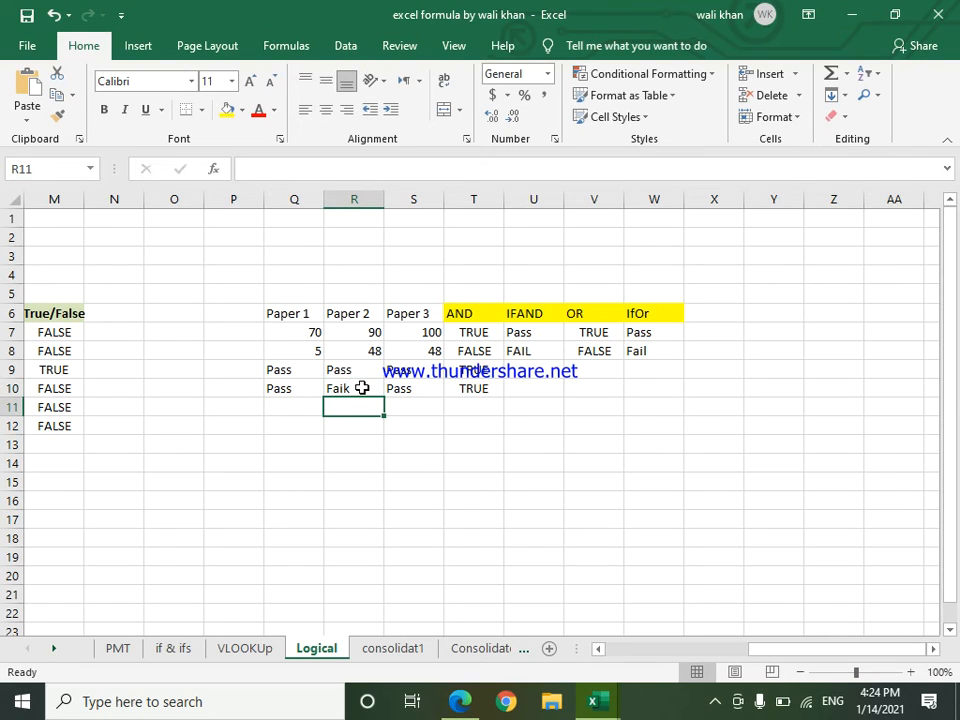
double_click(356, 388)
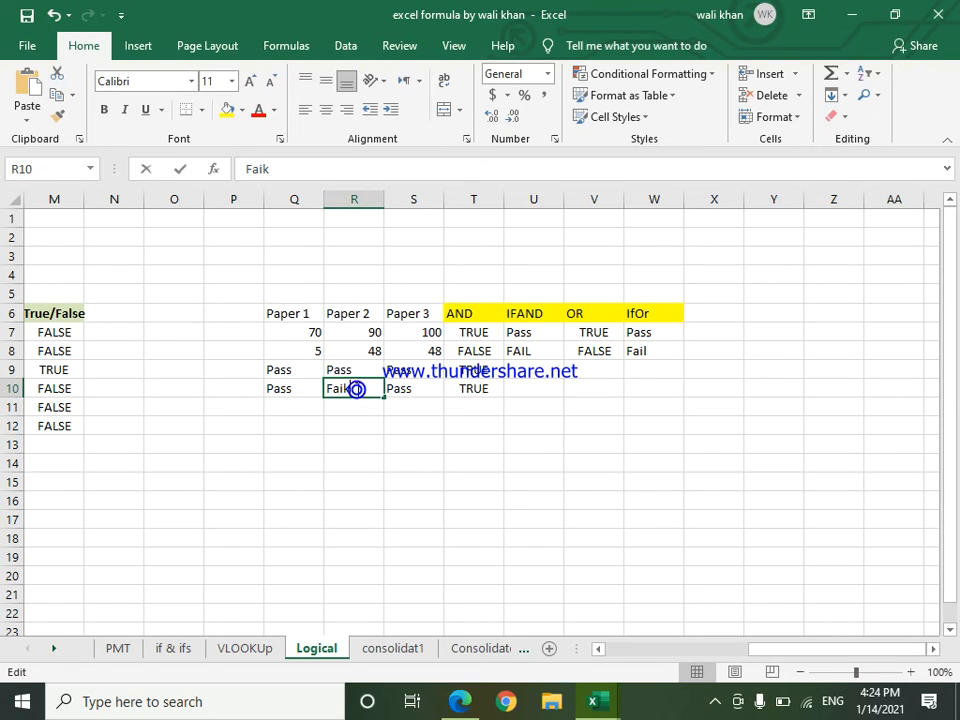
key(BackSpace)
text(l;)
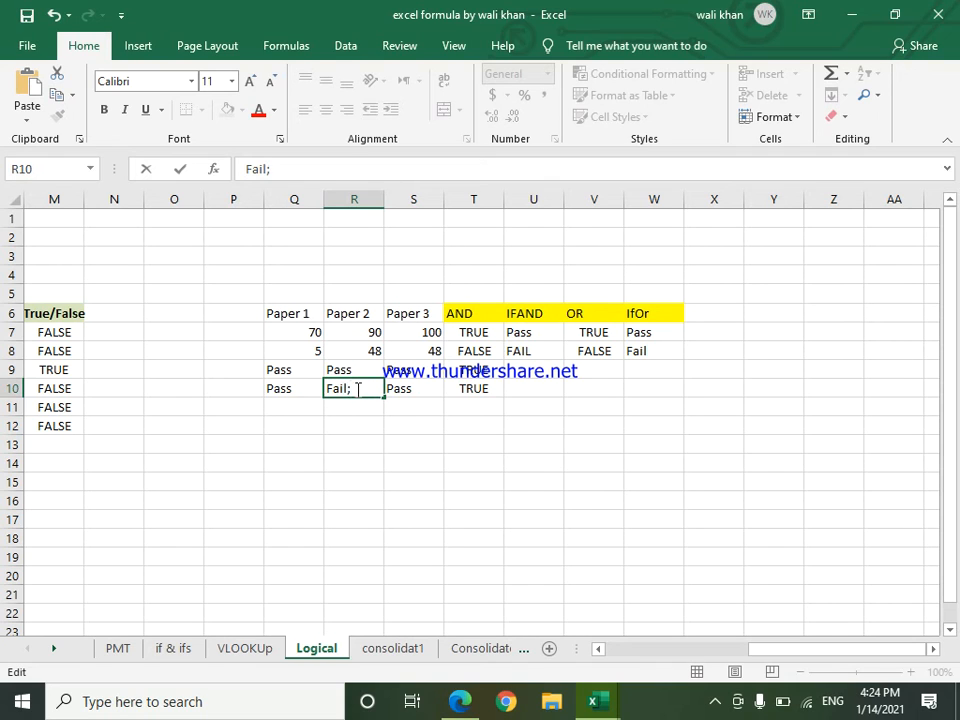
key(BackSpace)
key(Return)
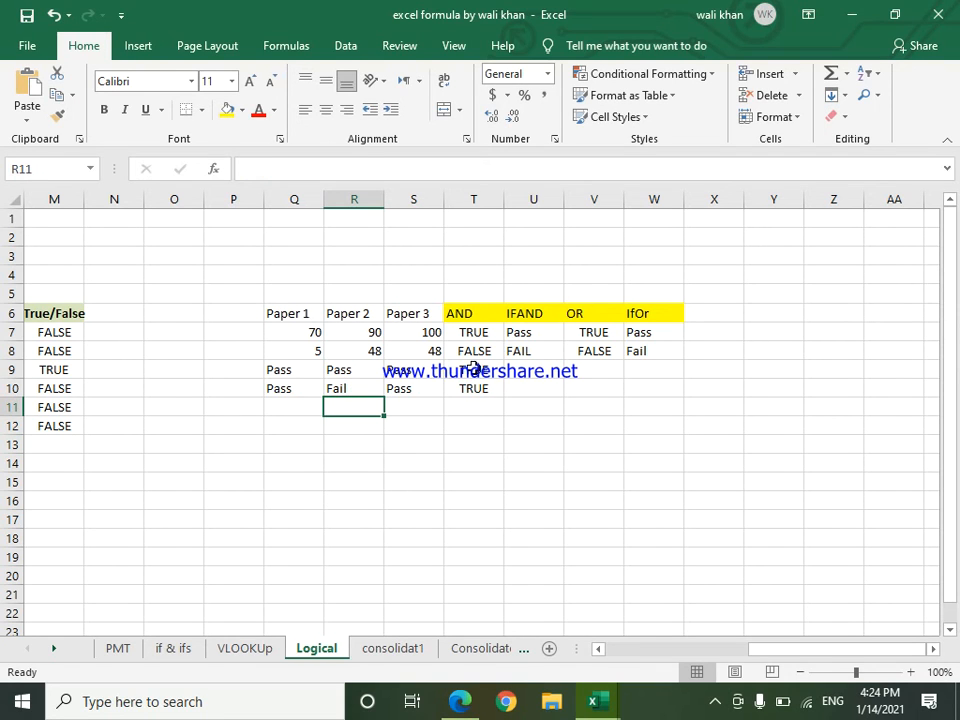
Step: Change the Paper 3 result in cell S10 to "FAIL" and the Paper 1 result in cell Q10 to "Fail"
click(395, 388)
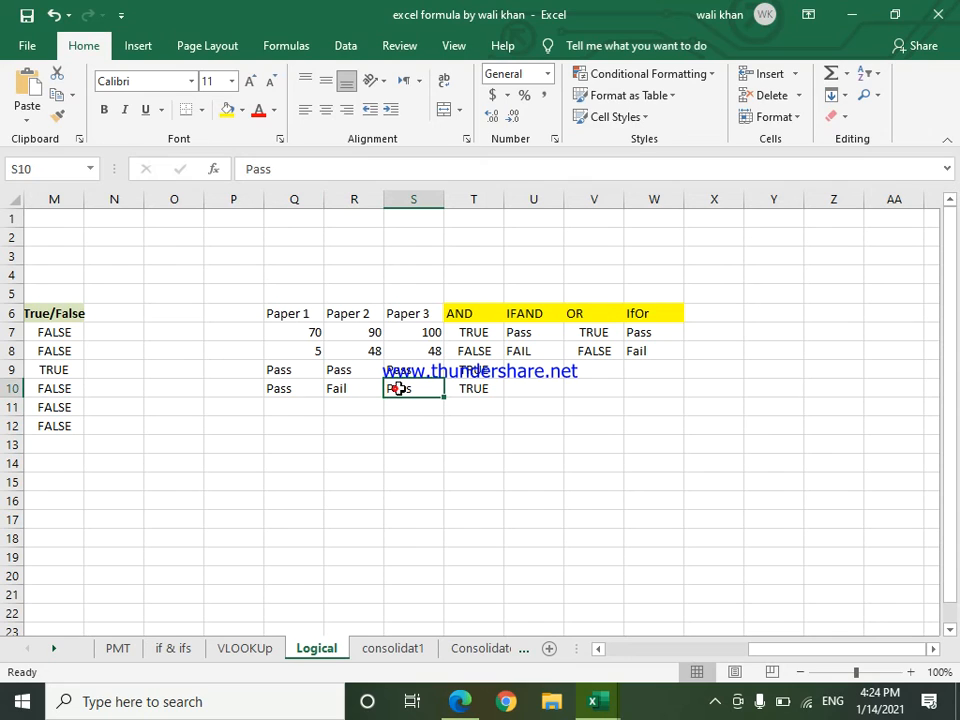
text(F)
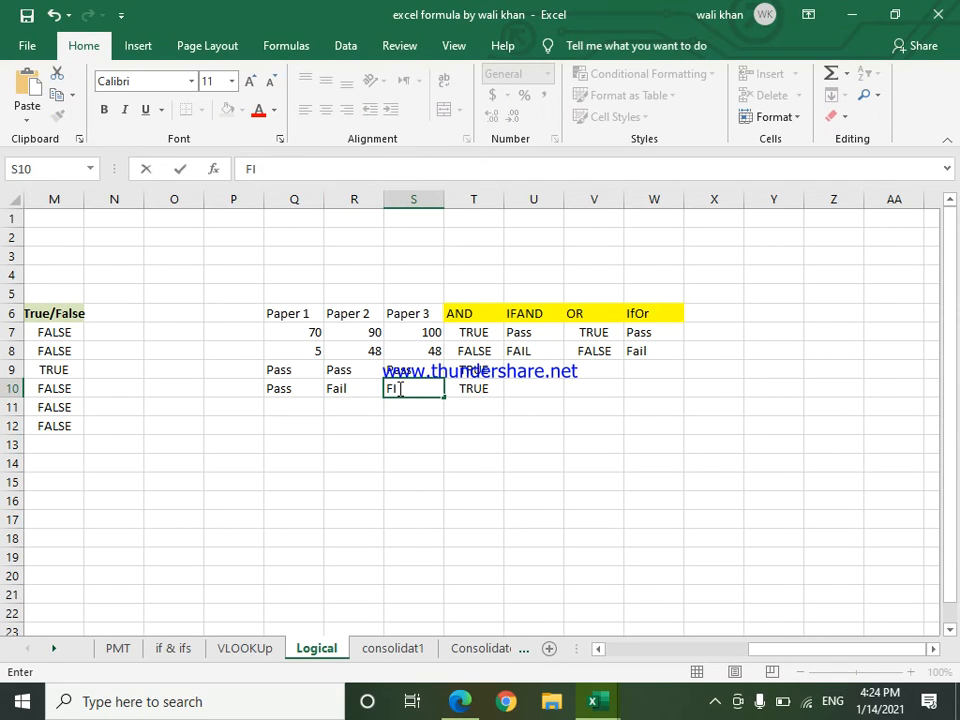
text(AIL)
click(393, 453)
click(287, 388)
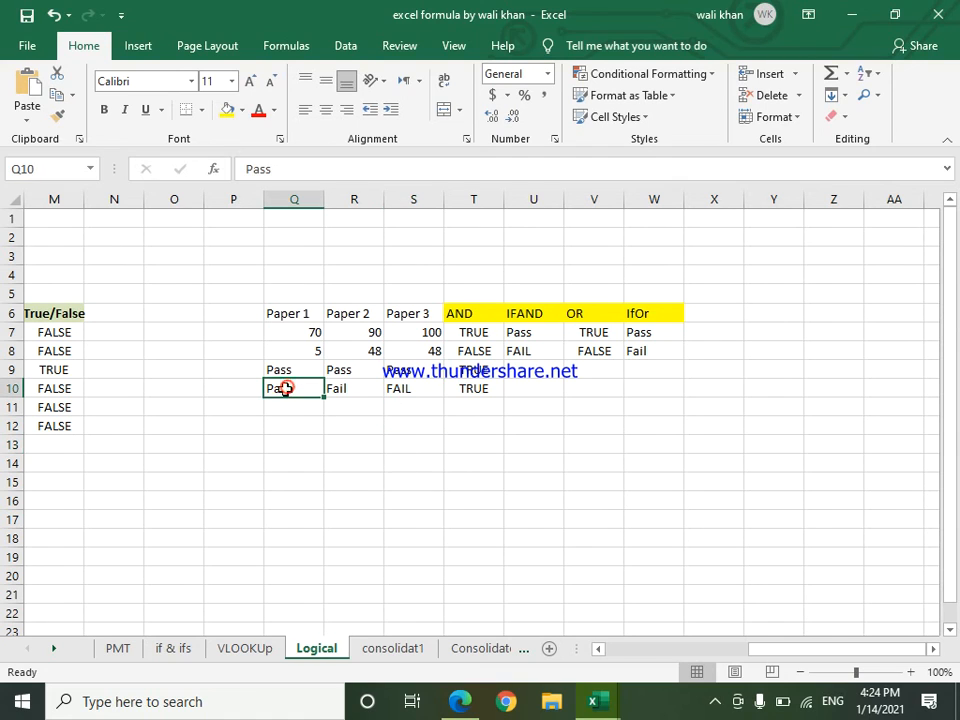
text(fail)
key(Return)
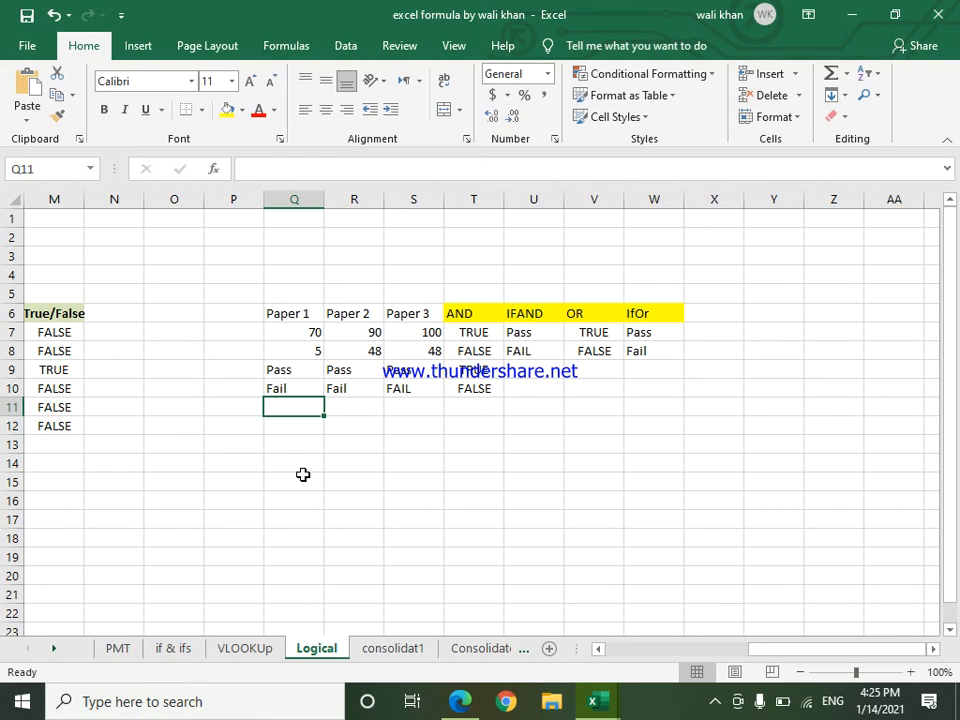
Step: Examine the formula in cell M7 of the sales table's True/False column
key(Left)
key(Left)
key(Left)
key(Left)
key(Left)
key(Left)
key(Left)
key(Left)
key(Left)
key(Left)
key(Left)
key(Left)
key(Left)
key(Left)
key(Left)
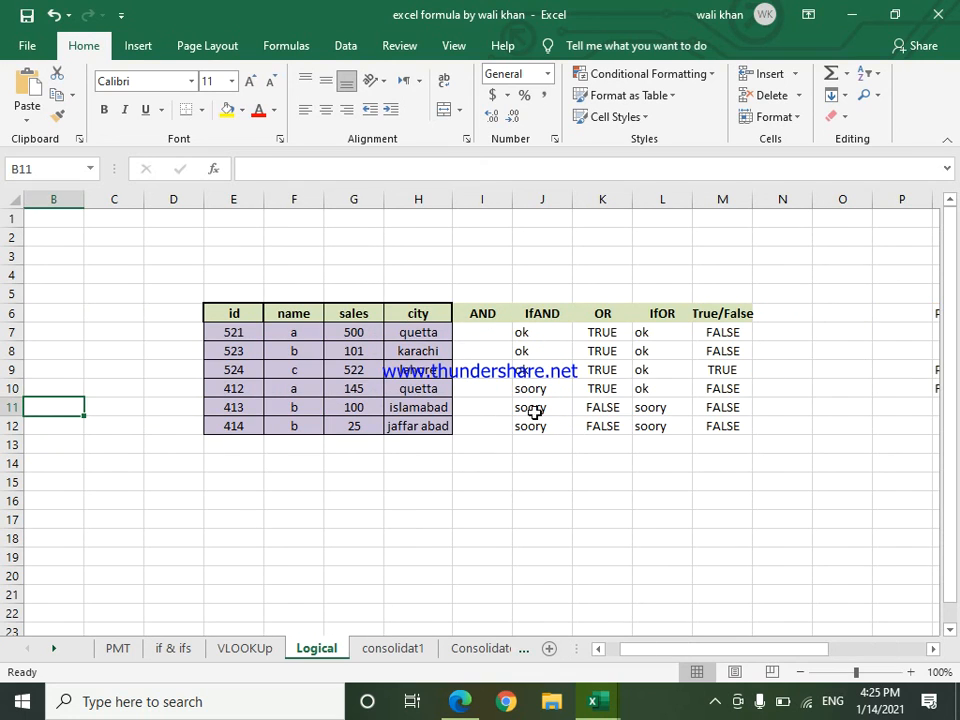
click(718, 333)
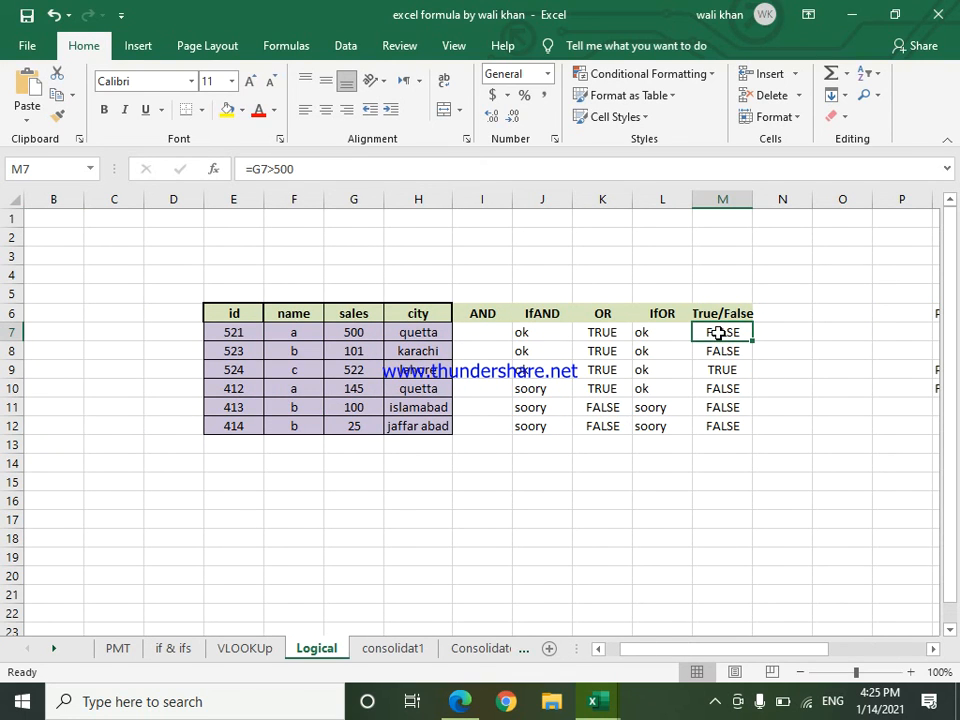
Step: Enter the formula =G7>400 in cell J21 to test the first sales value
double_click(517, 595)
click(517, 595)
click(517, 595)
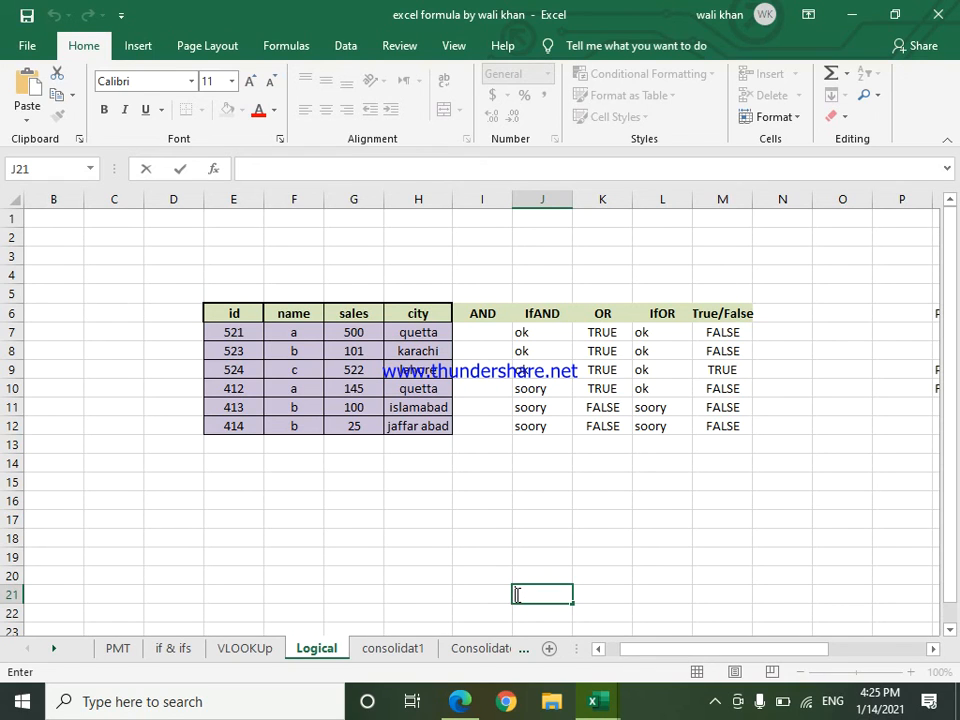
text(=)
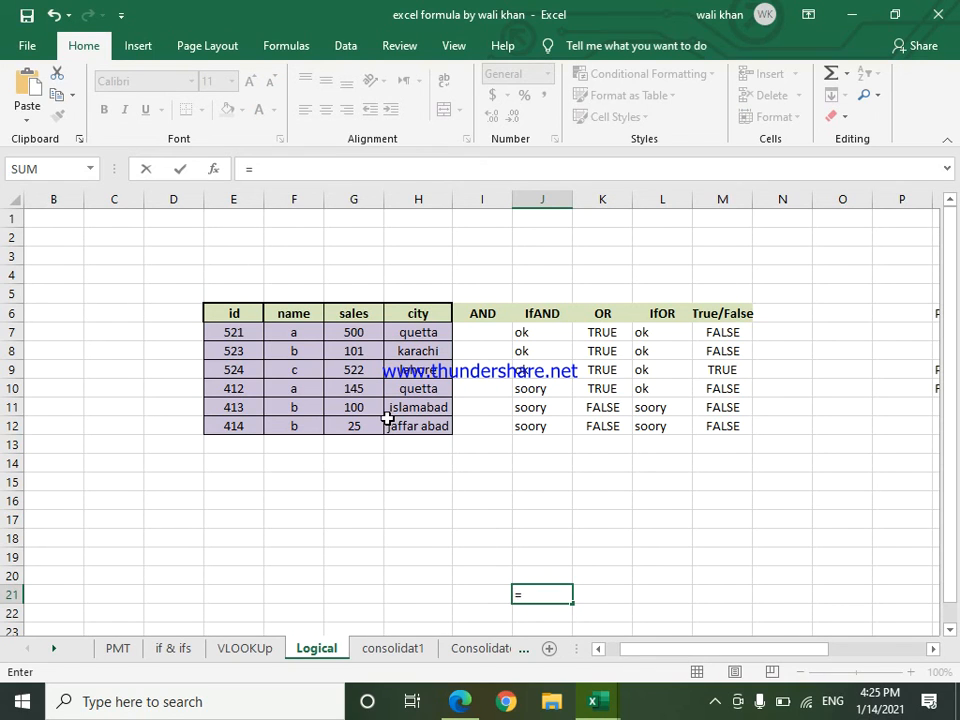
click(354, 332)
text(>400)
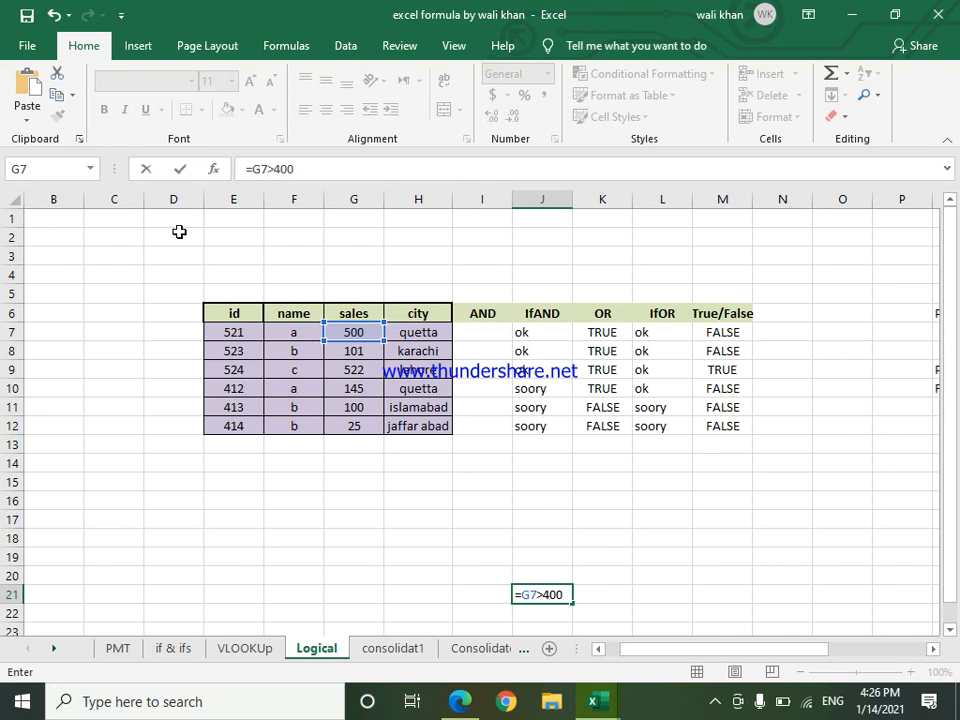
key(Return)
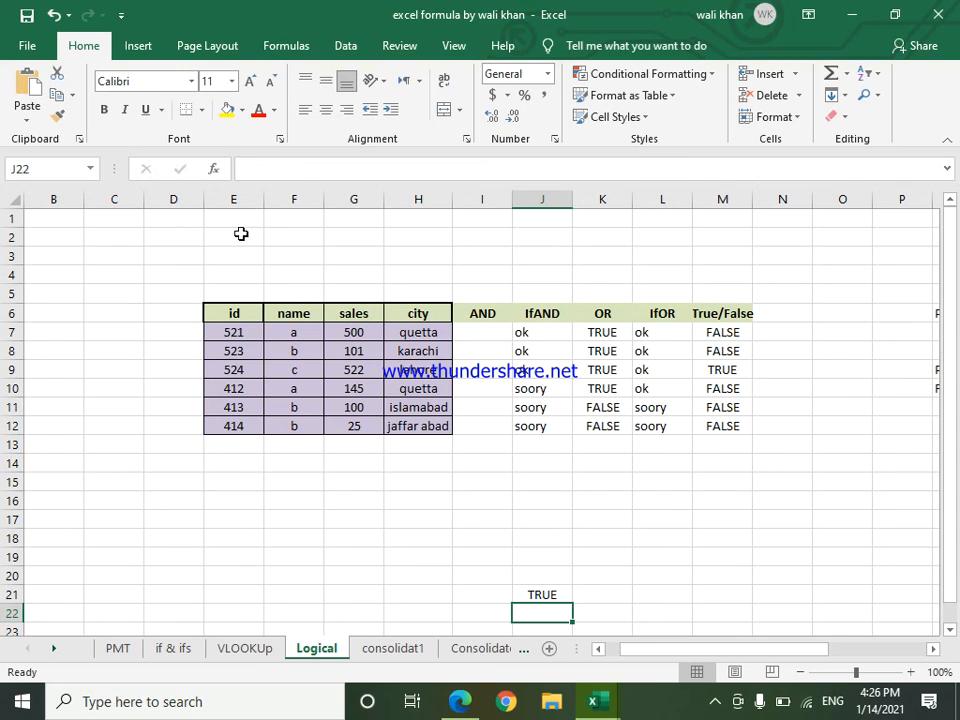
Step: Change the sales value in cell G7 to 399
click(364, 334)
text(399)
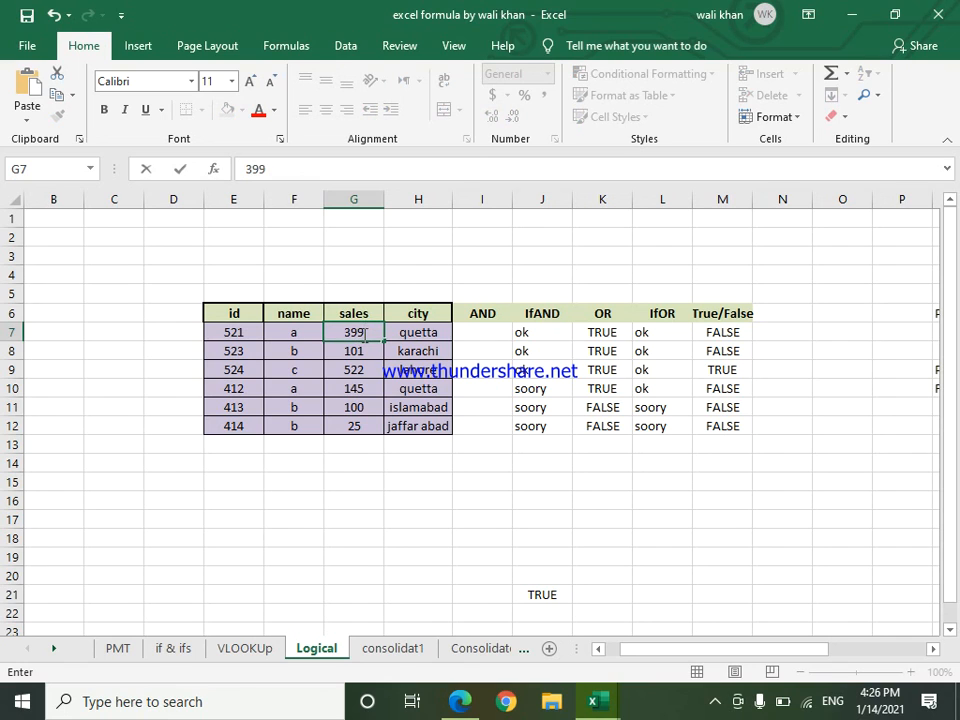
key(Return)
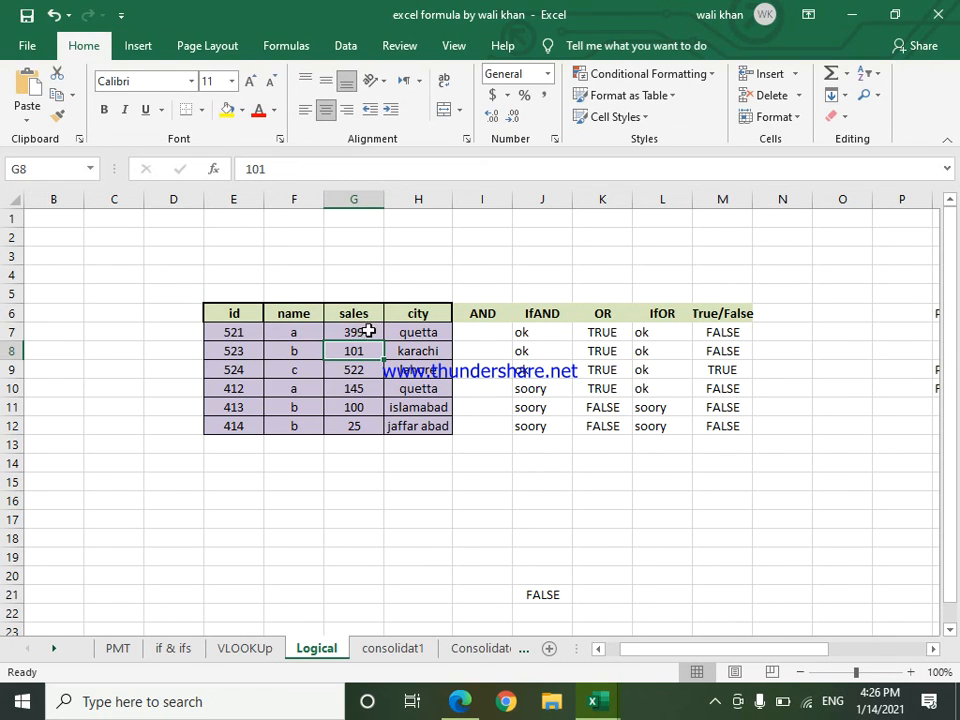
click(713, 705)
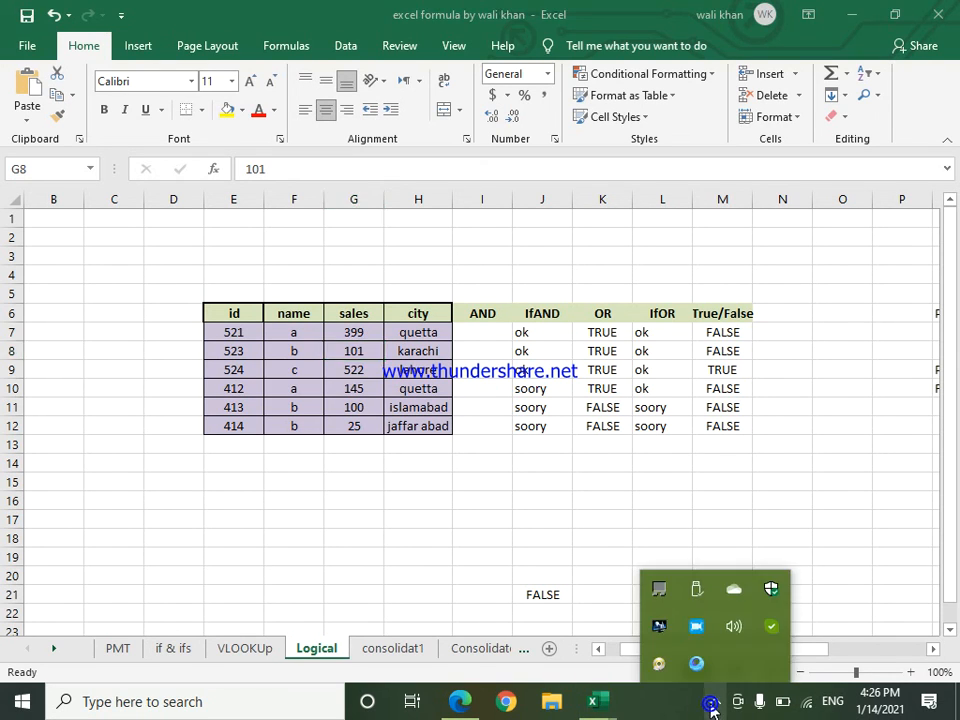
click(698, 628)
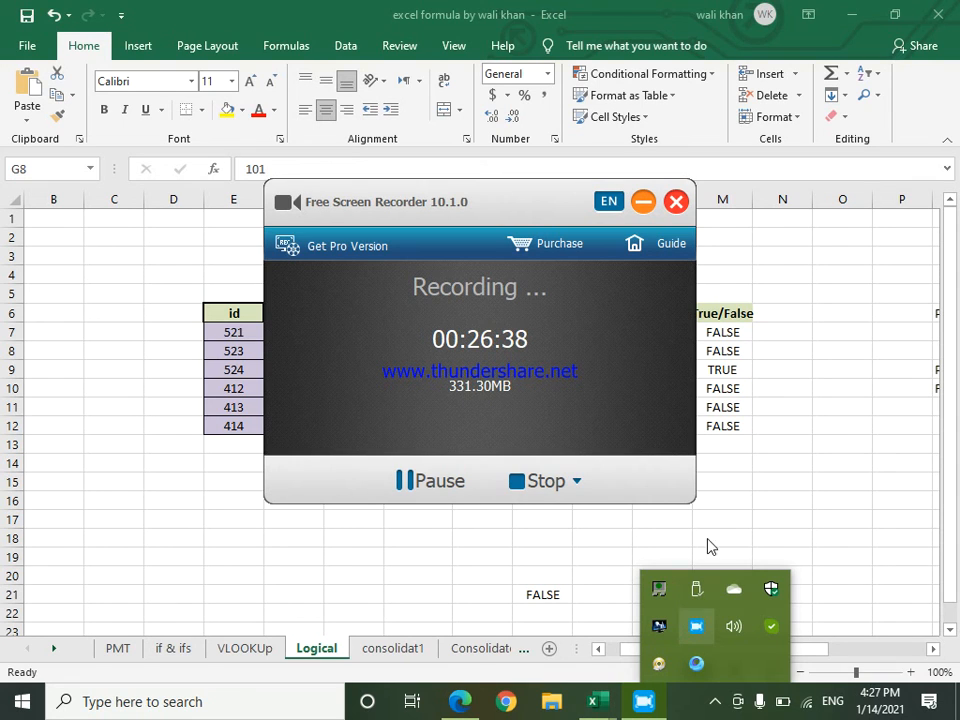
click(643, 201)
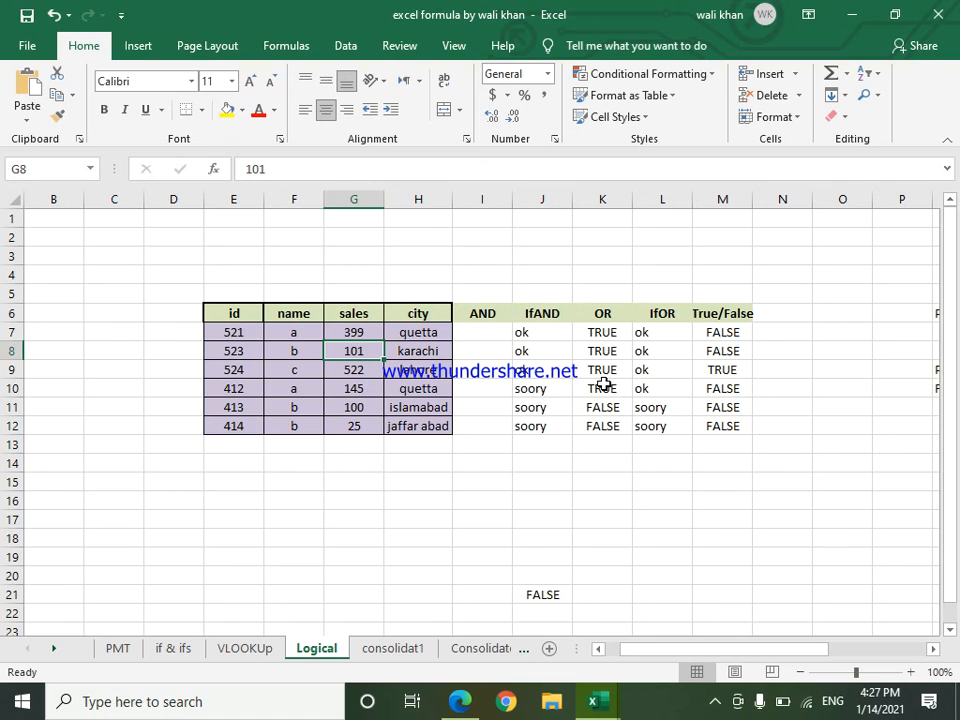
click(654, 498)
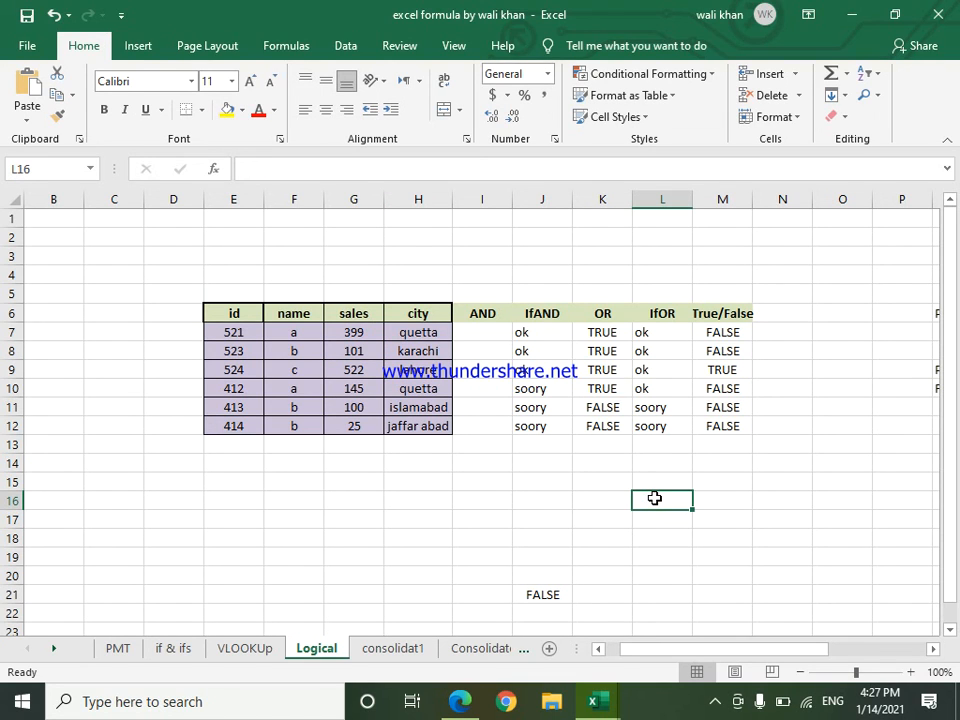
Step: Start an IF formula in cell Q16 with an AND test whose first condition is Q9="Pass"
drag(776, 647, 864, 656)
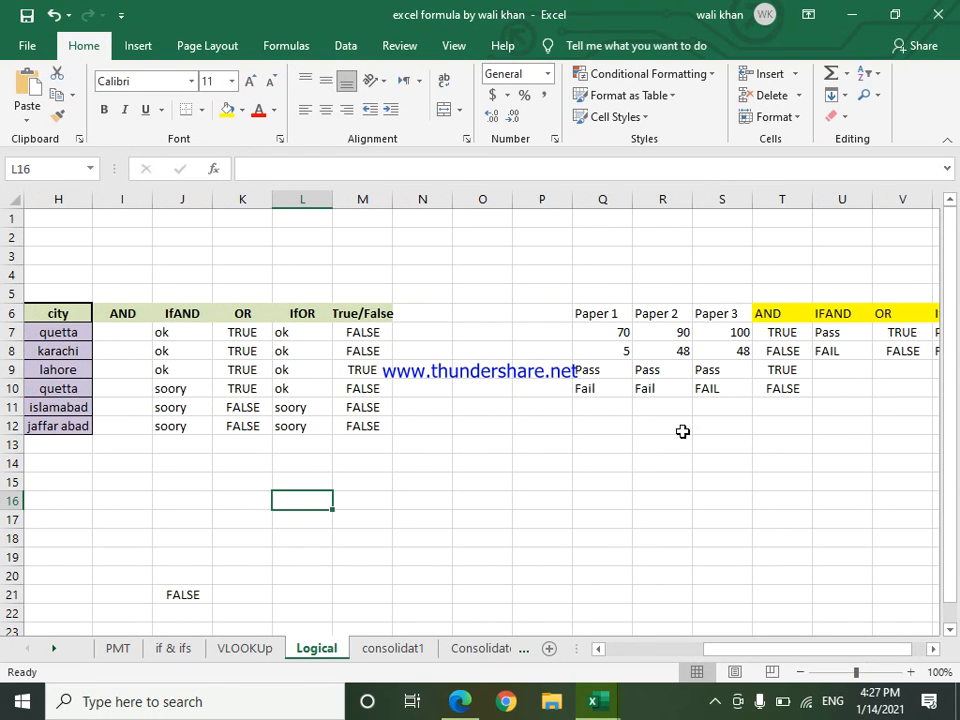
click(628, 498)
text(=IF()
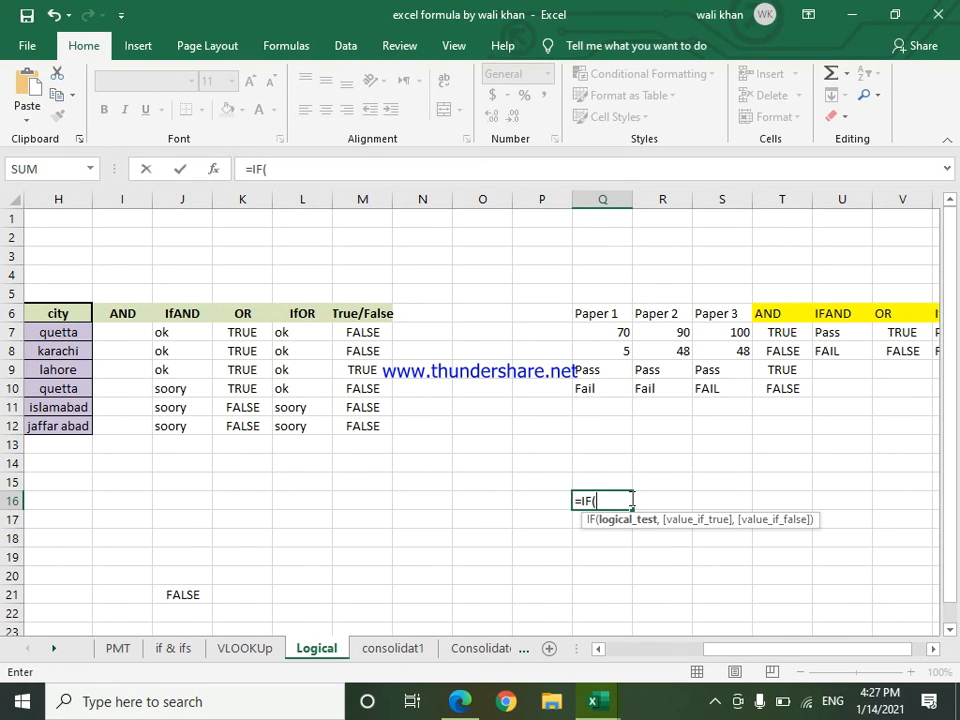
text(And)
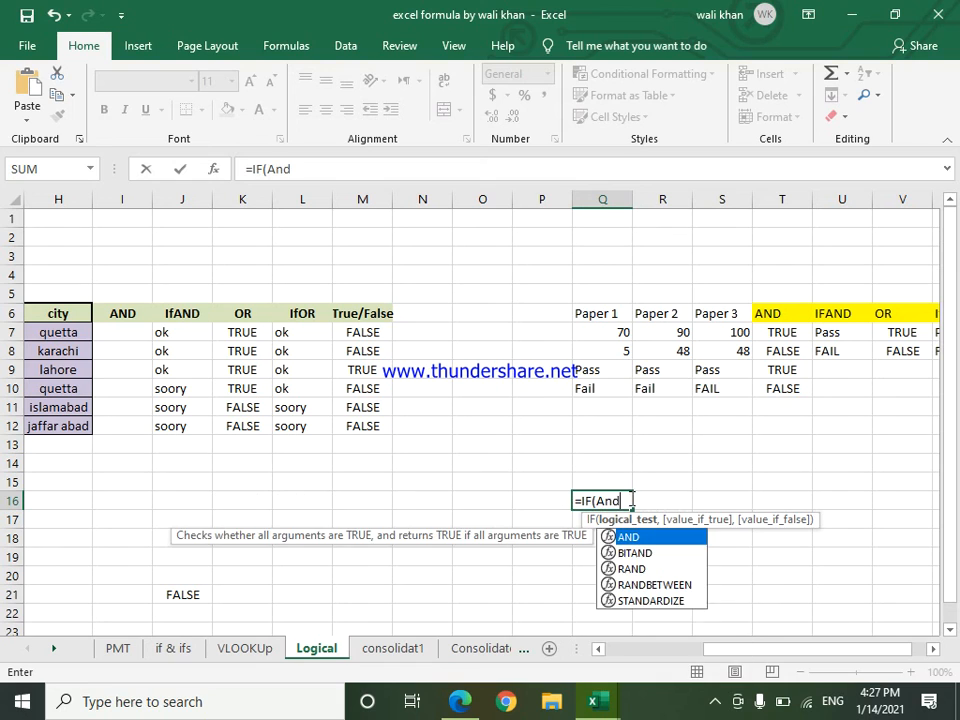
key(Tab)
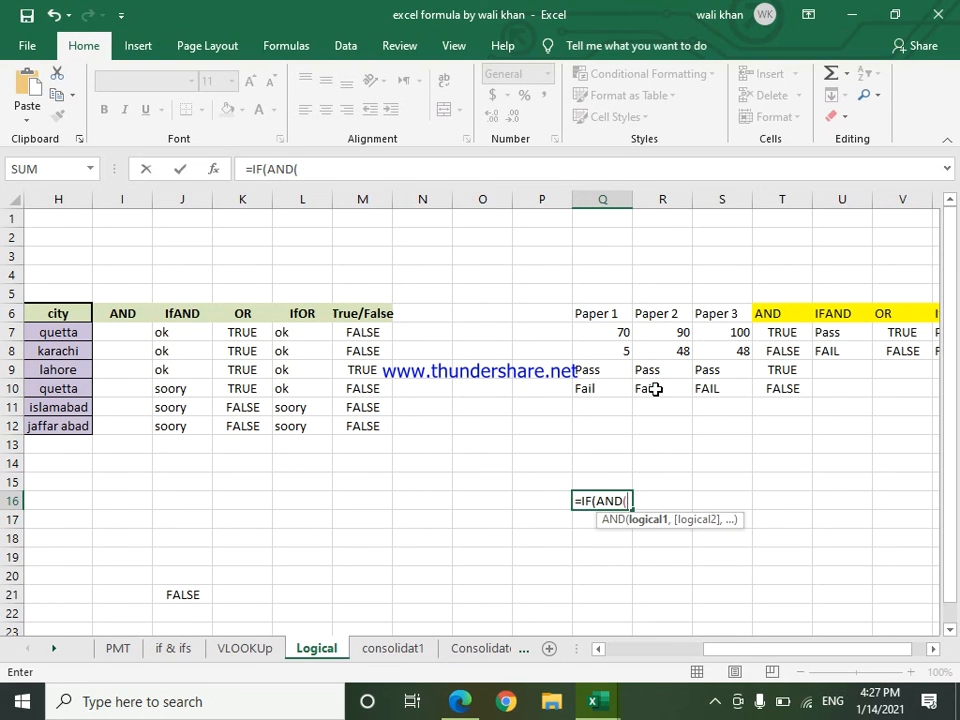
click(596, 371)
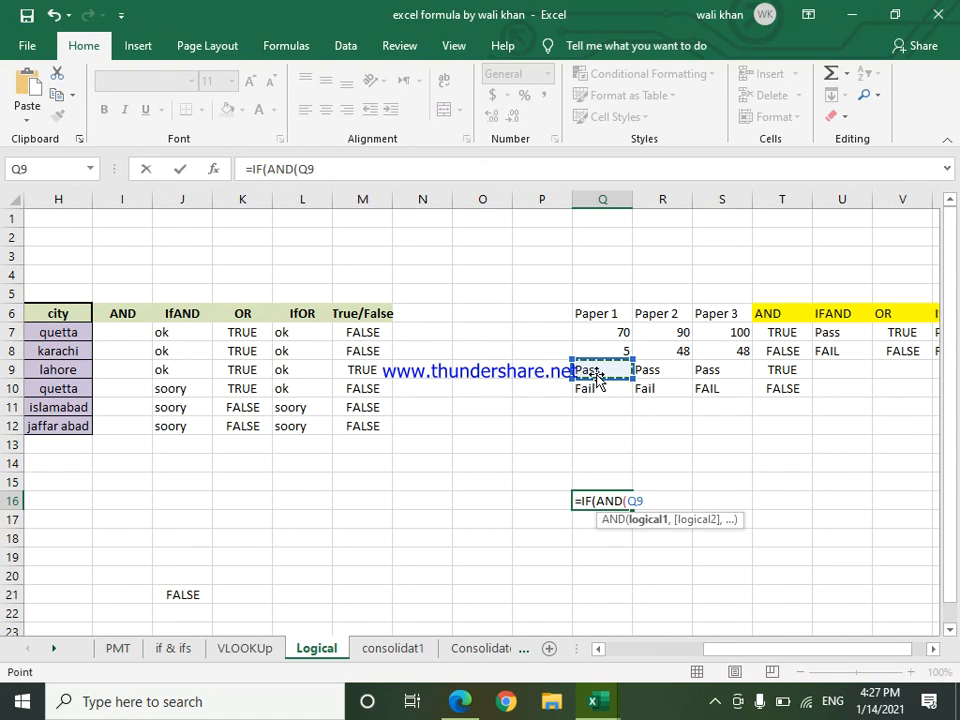
text(="Pass)
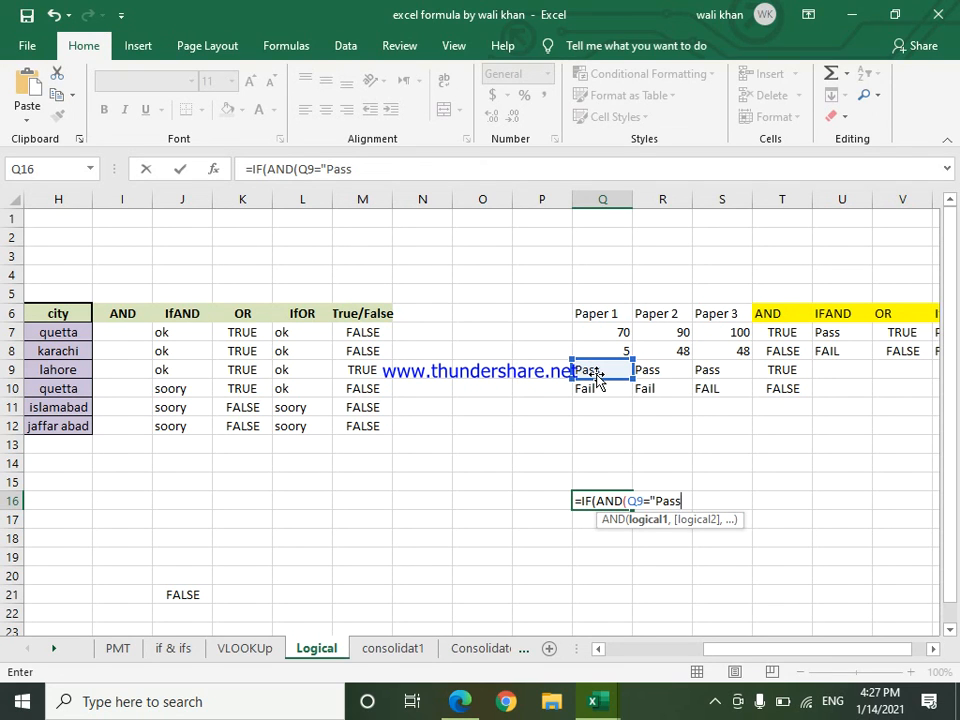
text(",)
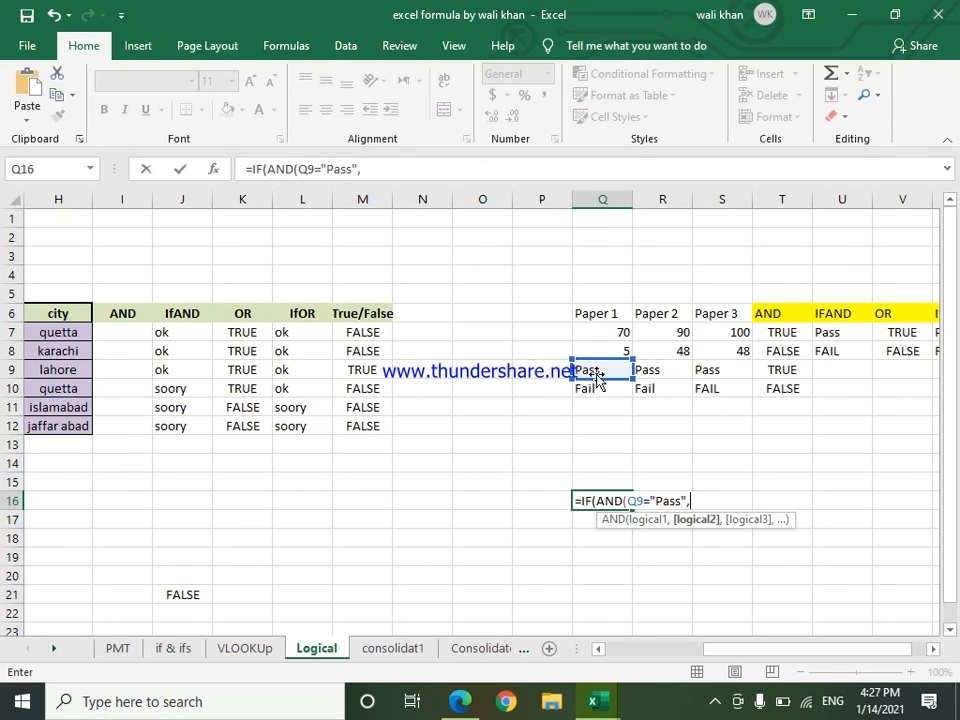
Step: Add the conditions R9="pass" and S9="pass" to the AND test in Q16 and close it
click(652, 368)
text(="pass",)
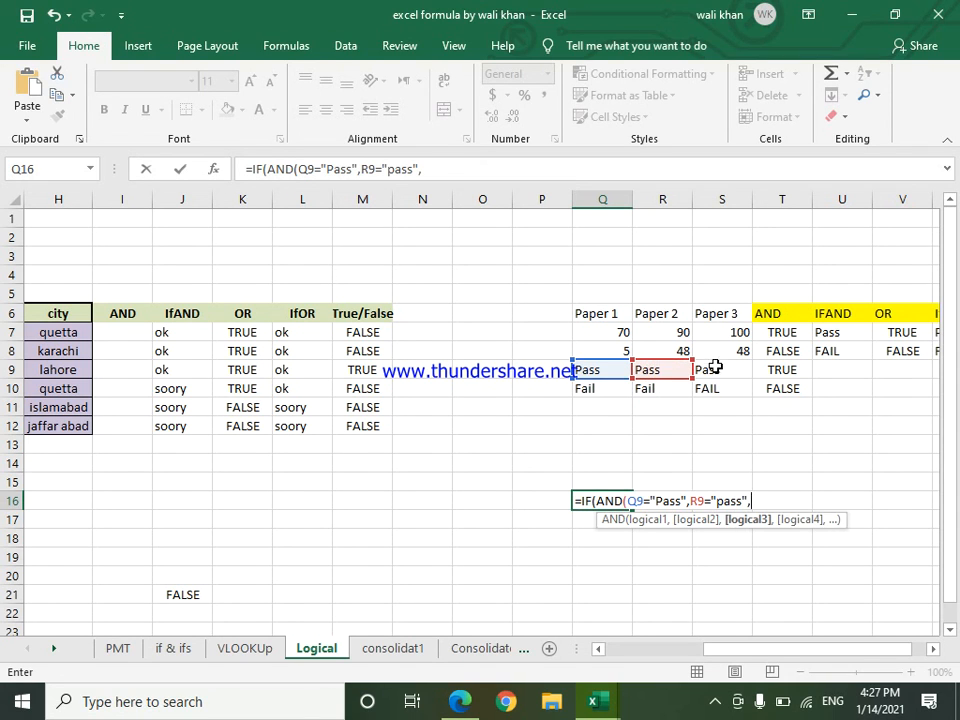
click(712, 368)
text(="pass")
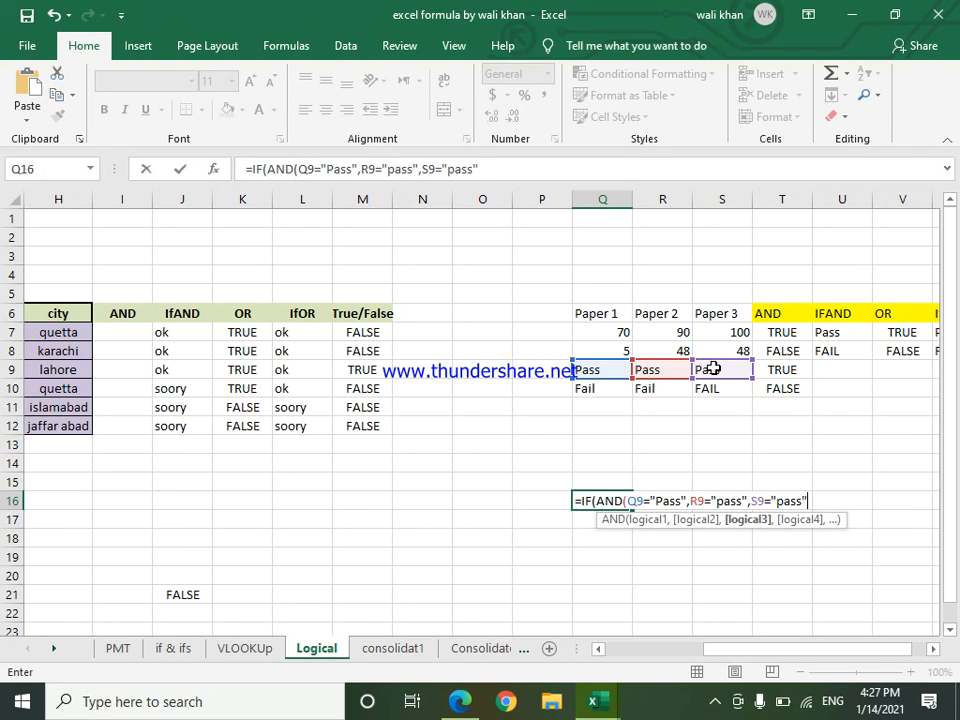
text())
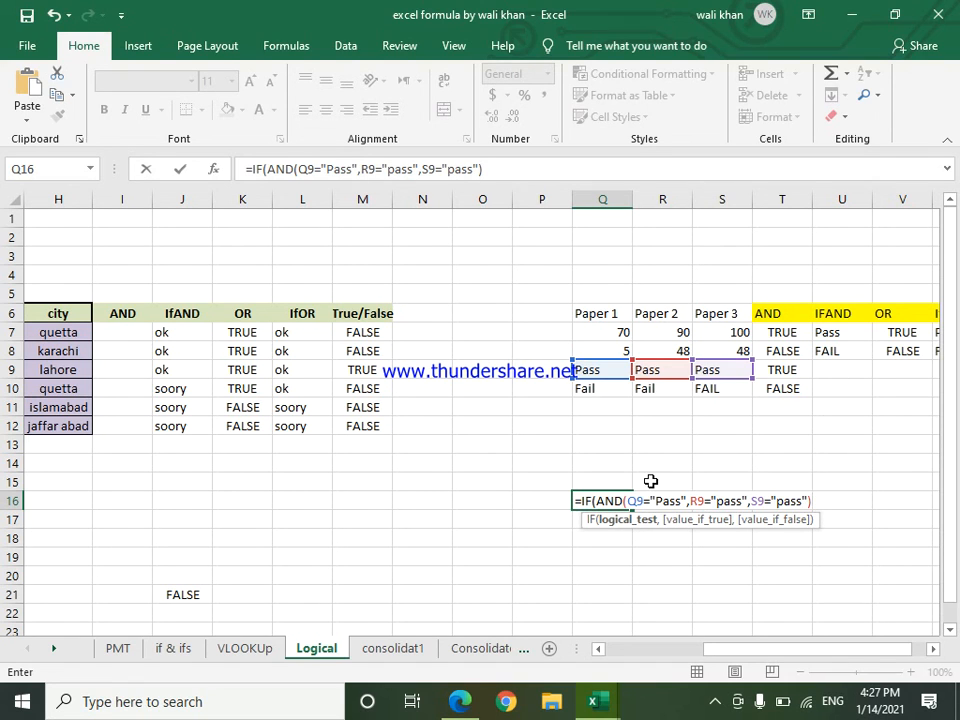
text(,Pas)
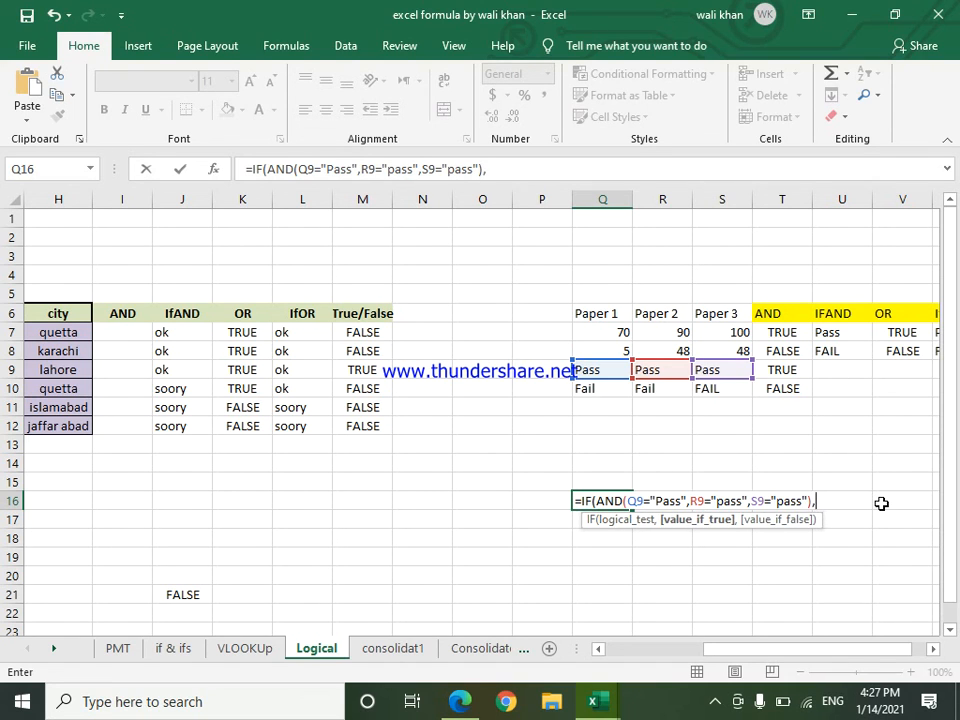
Step: Add Pass as the true result and "Fail" as the false result, and try to enter the IF formula in Q16
key(BackSpace)
key(BackSpace)
key(BackSpace)
text('Pass","Fa)
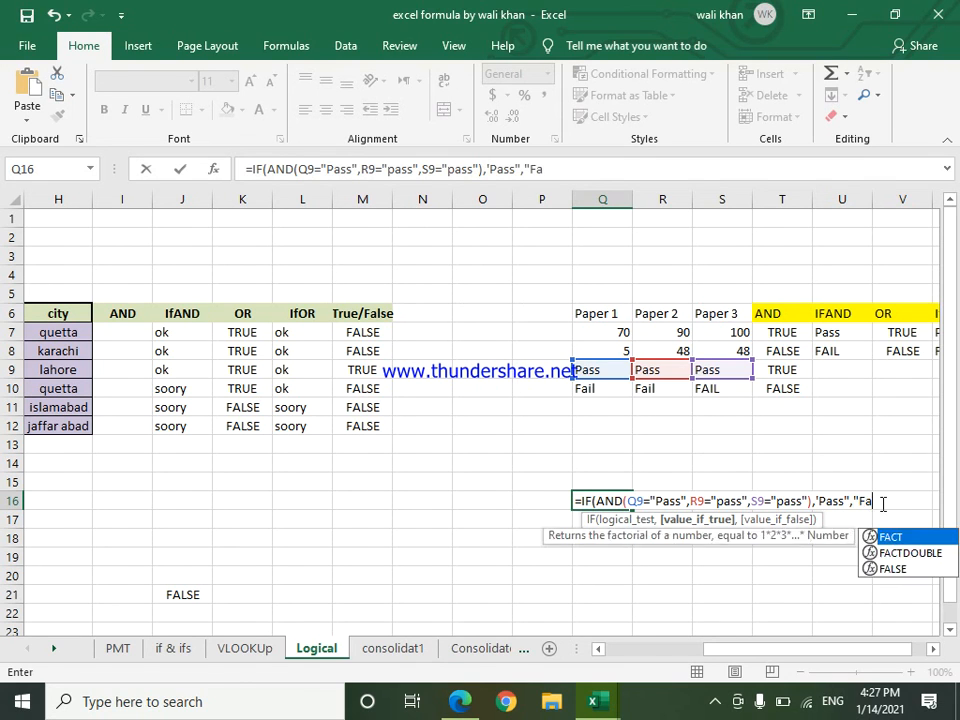
text(il")
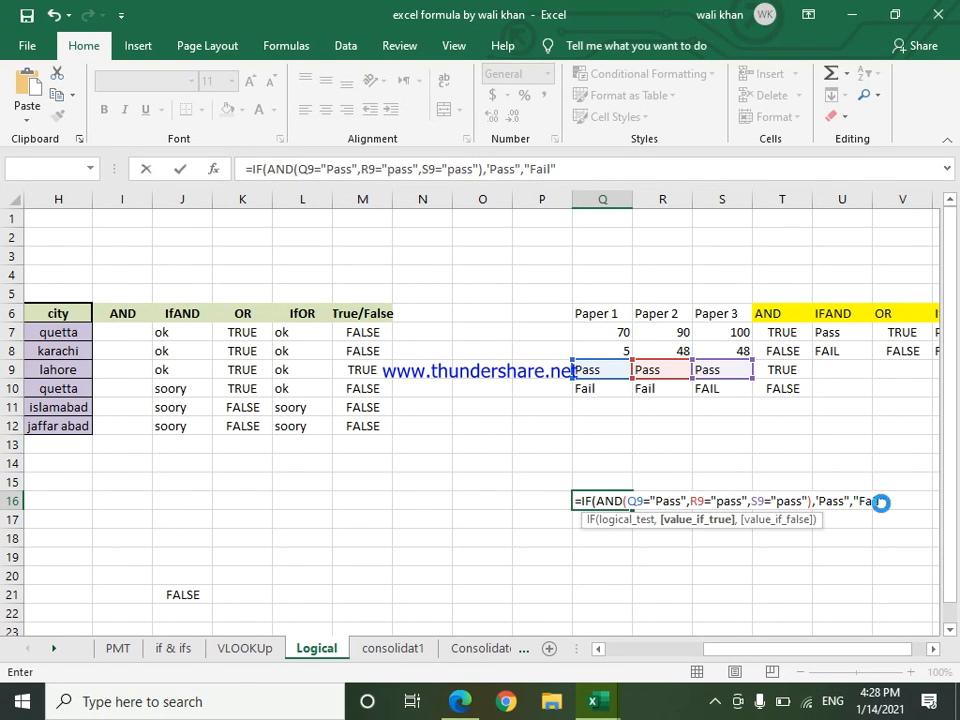
key(Return)
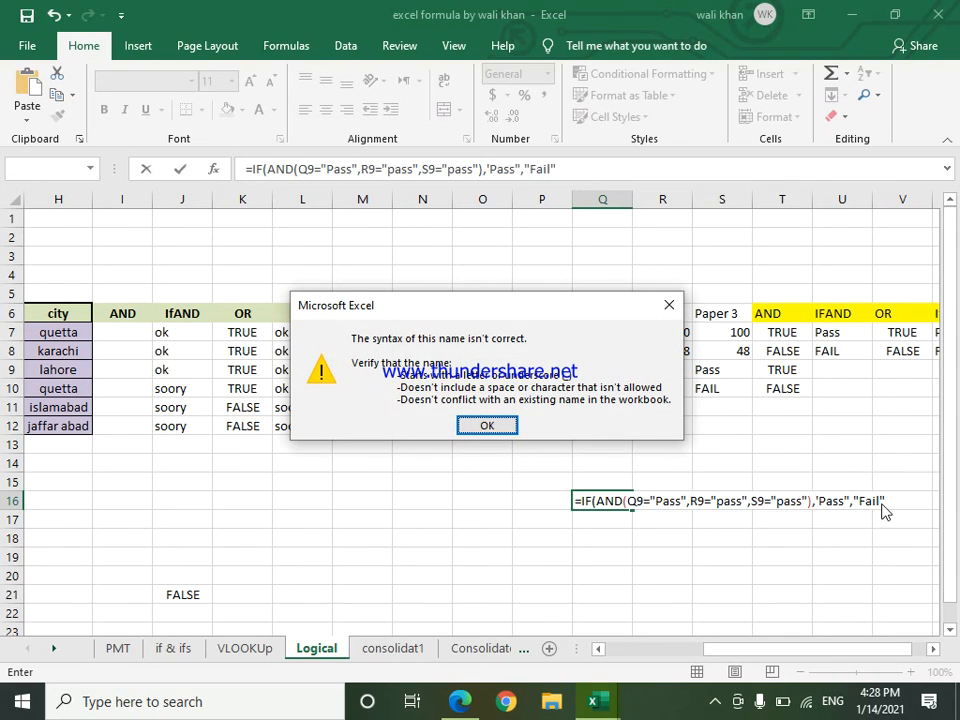
key(Return)
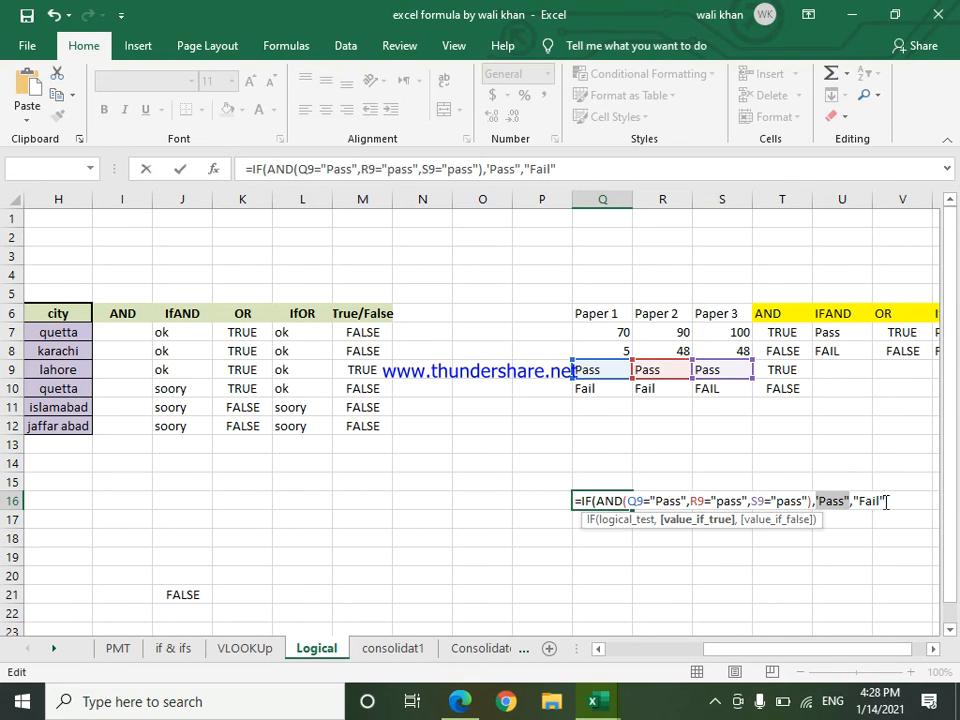
Step: Correct the opening quotation mark of the "Pass" result to a double quote and enter the formula in Q16
click(817, 500)
key(BackSpace)
text(")
key(Return)
key(Return)
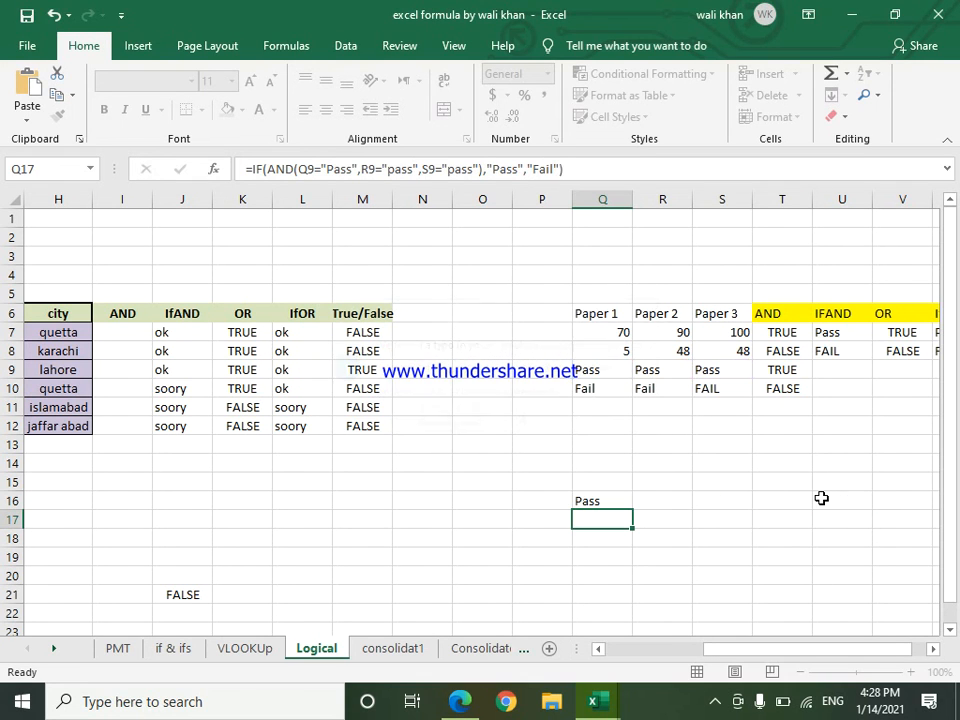
Step: Change the Paper 2 result in cell R9 to "Fail" to test the IF/AND formula
click(594, 503)
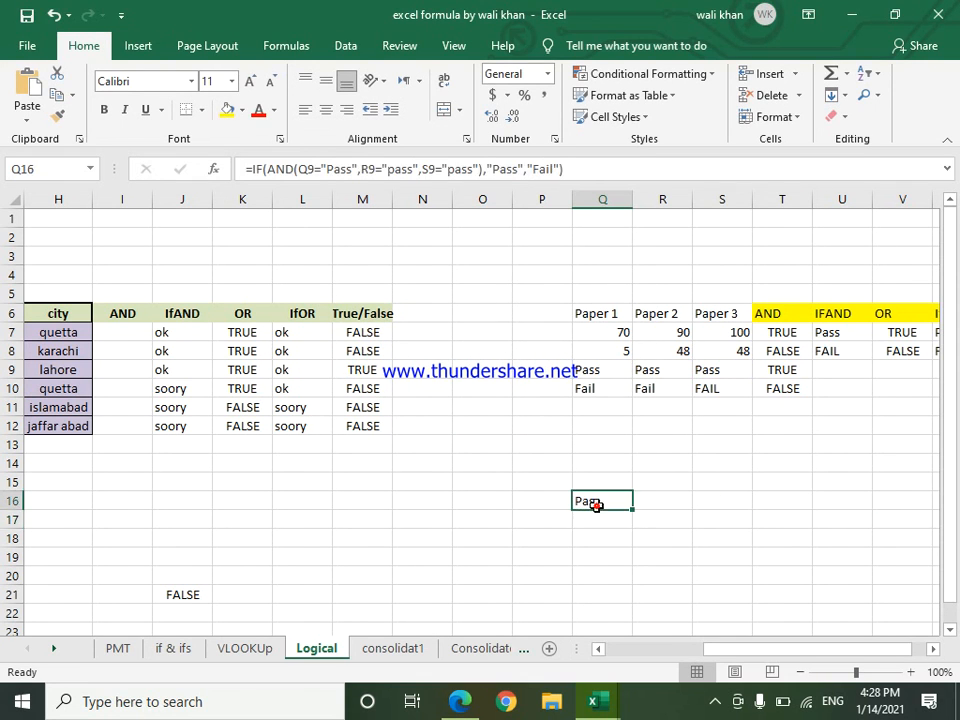
click(662, 372)
text(Fail)
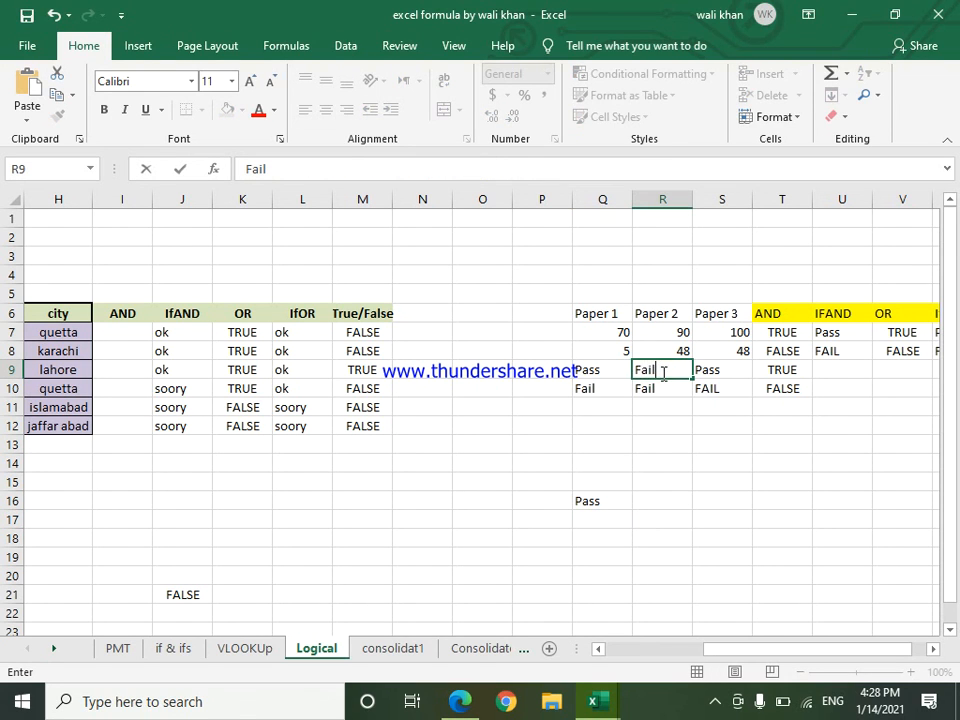
key(Return)
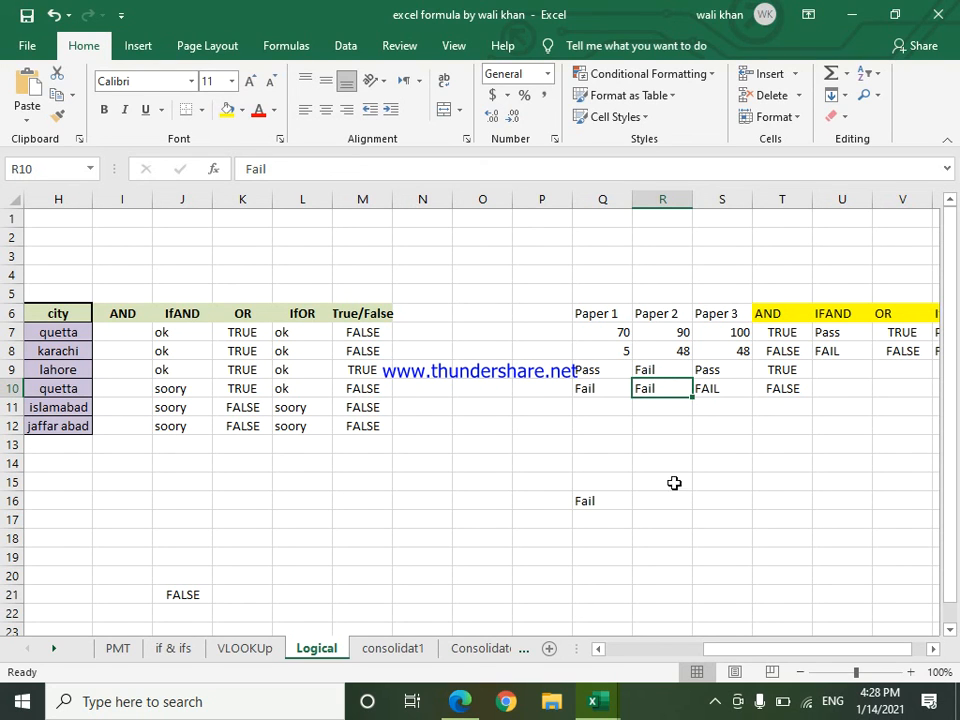
click(720, 707)
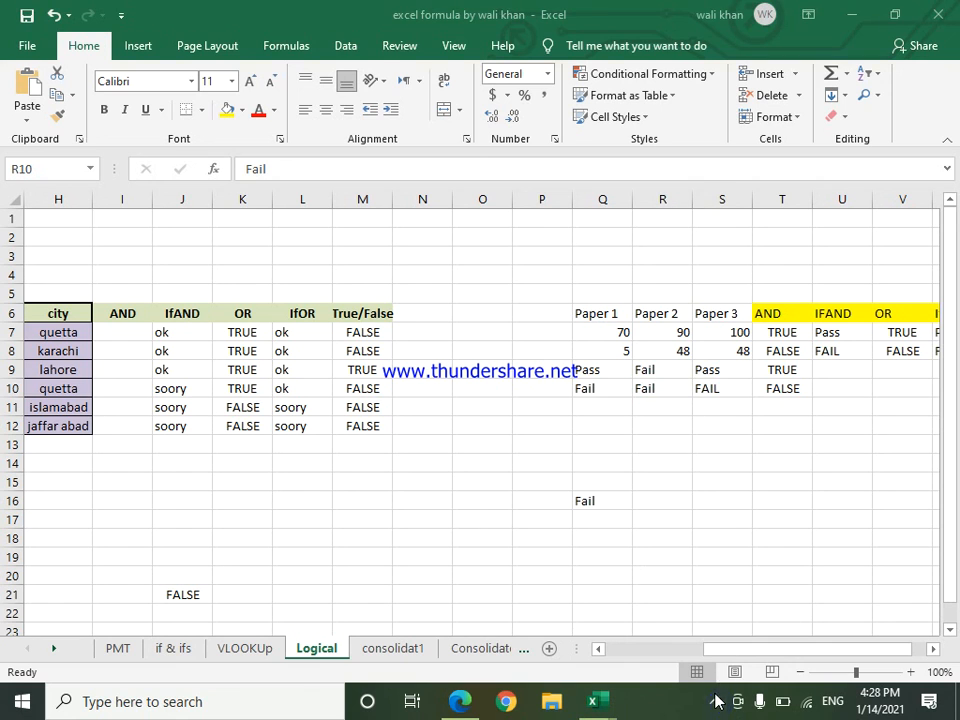
click(715, 697)
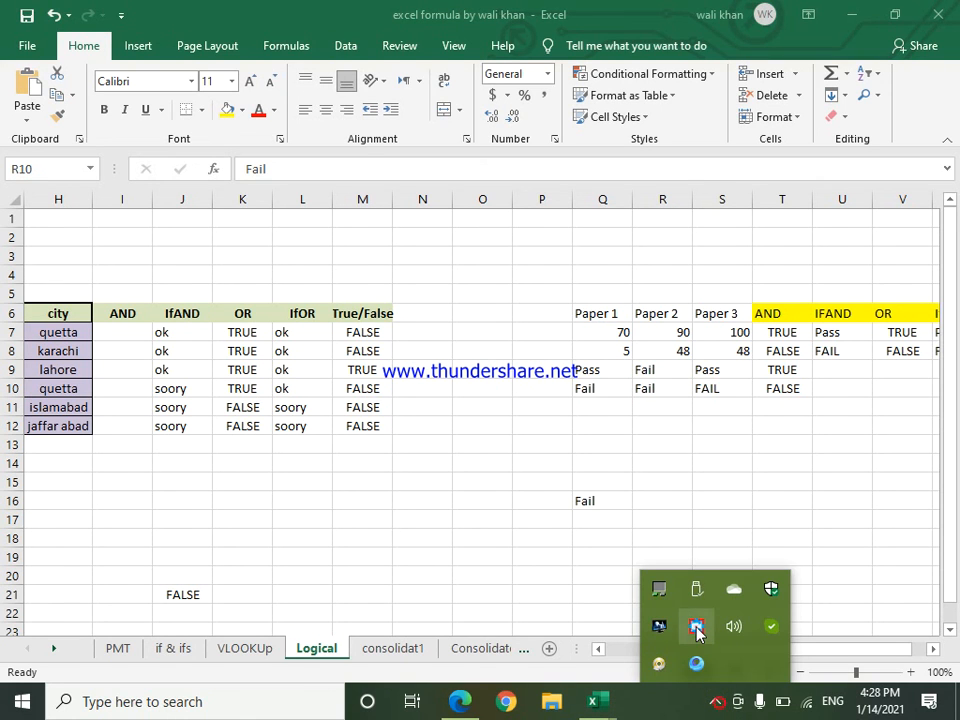